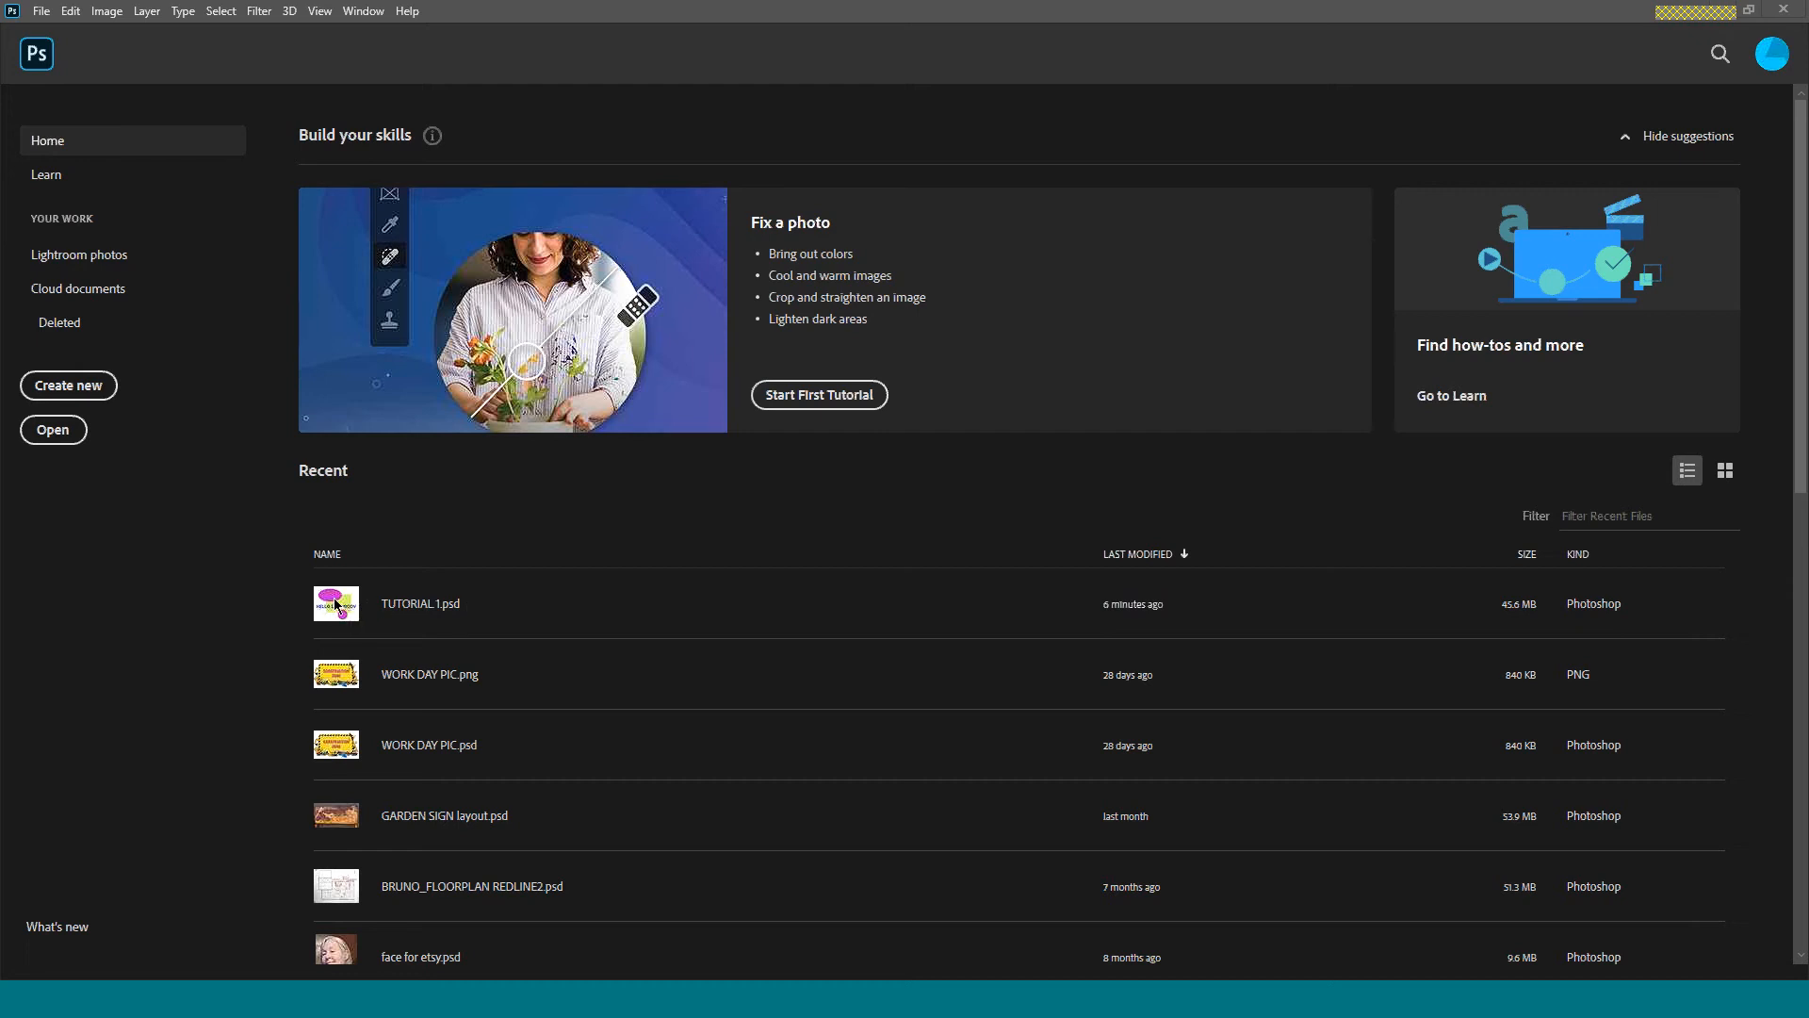
Open TUTORIAL 1.psd and resize the docked panels so Layers is tall while Adjustments and Color are compact.
click(334, 603)
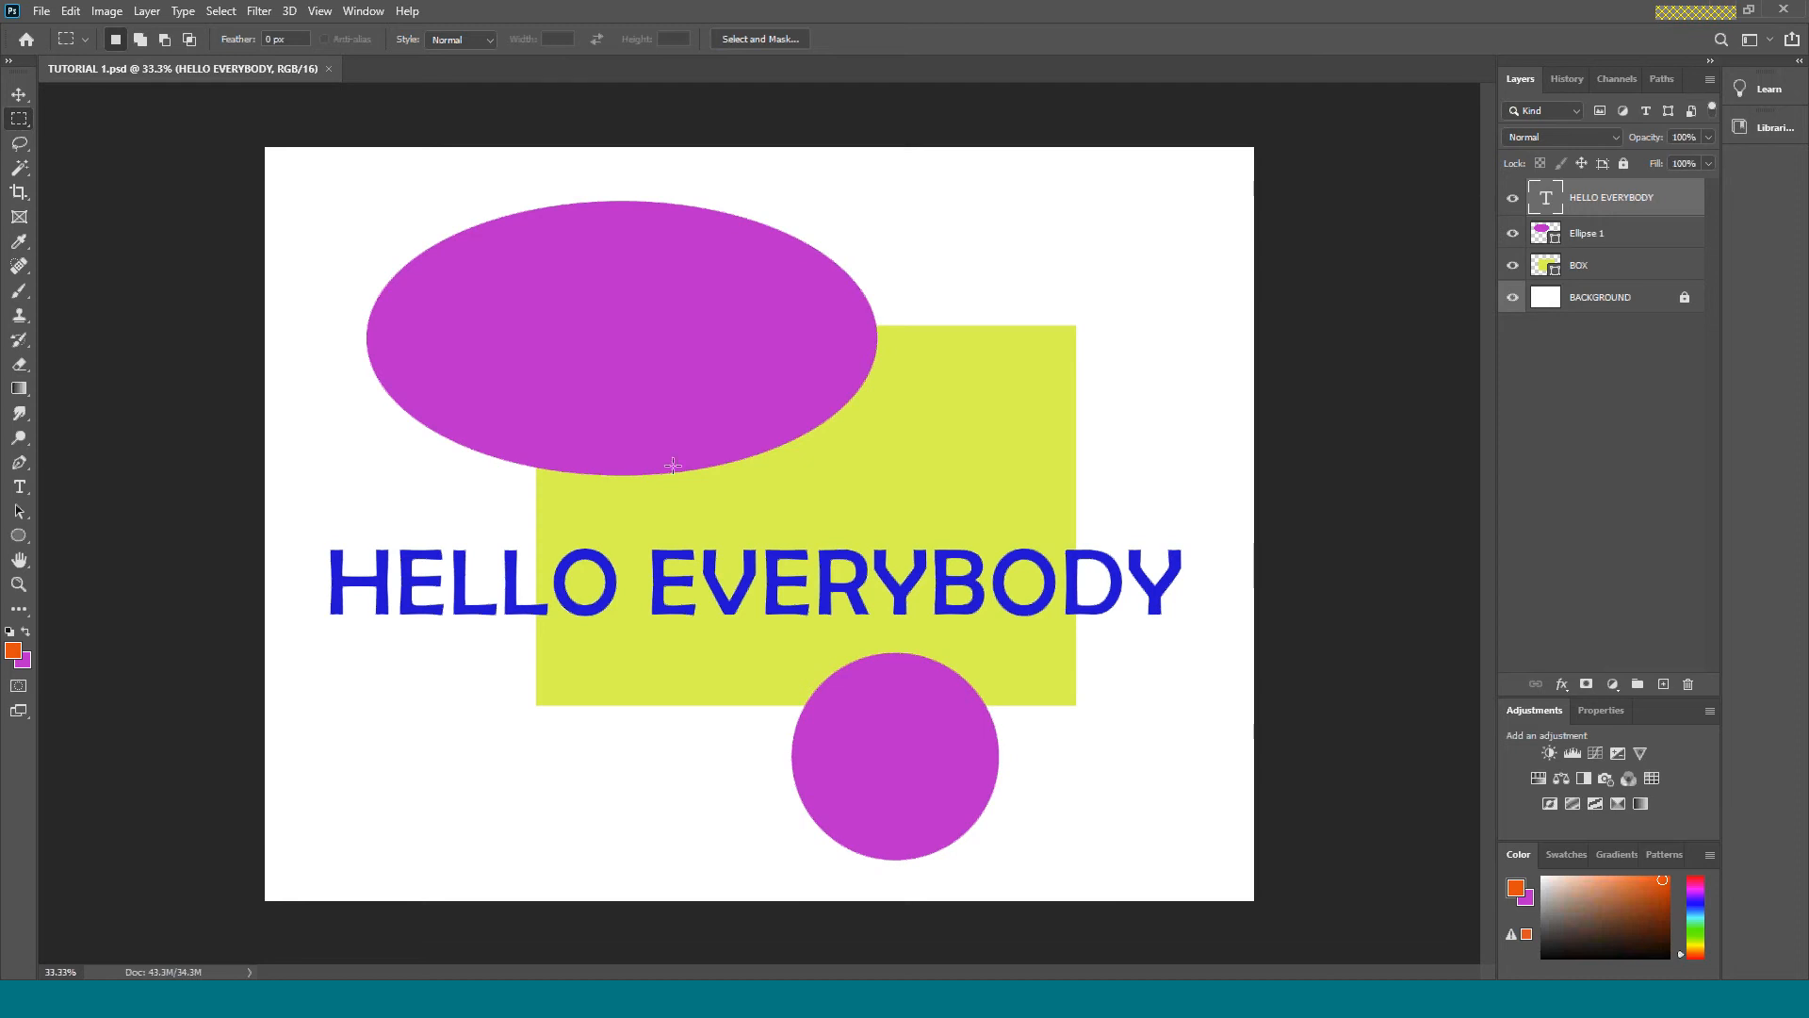
mouse_move(1693, 83)
mouse_down()
mouse_move(1395, 279)
mouse_move(1278, 165)
mouse_move(1150, 179)
mouse_move(1324, 147)
mouse_move(1363, 166)
mouse_move(1145, 188)
mouse_move(1296, 134)
mouse_move(1360, 139)
mouse_move(1552, 87)
mouse_move(1661, 96)
mouse_move(1670, 78)
mouse_up()
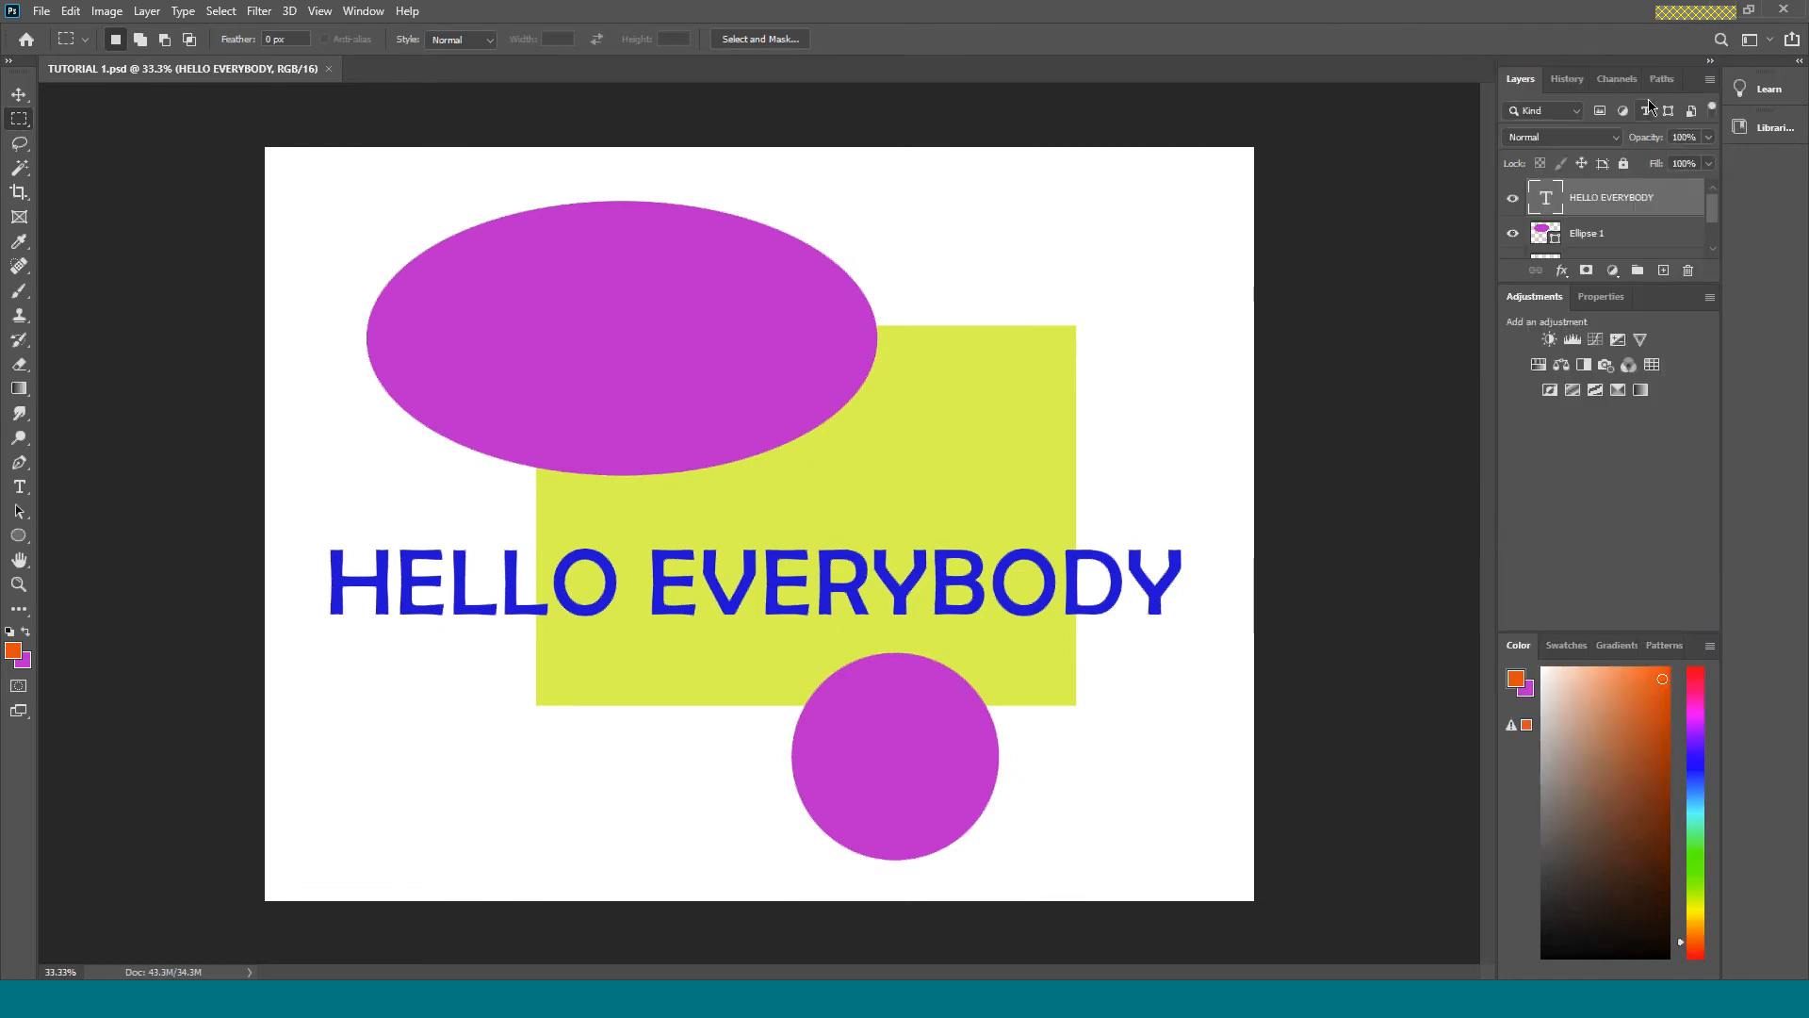
drag(1534, 284, 1542, 500)
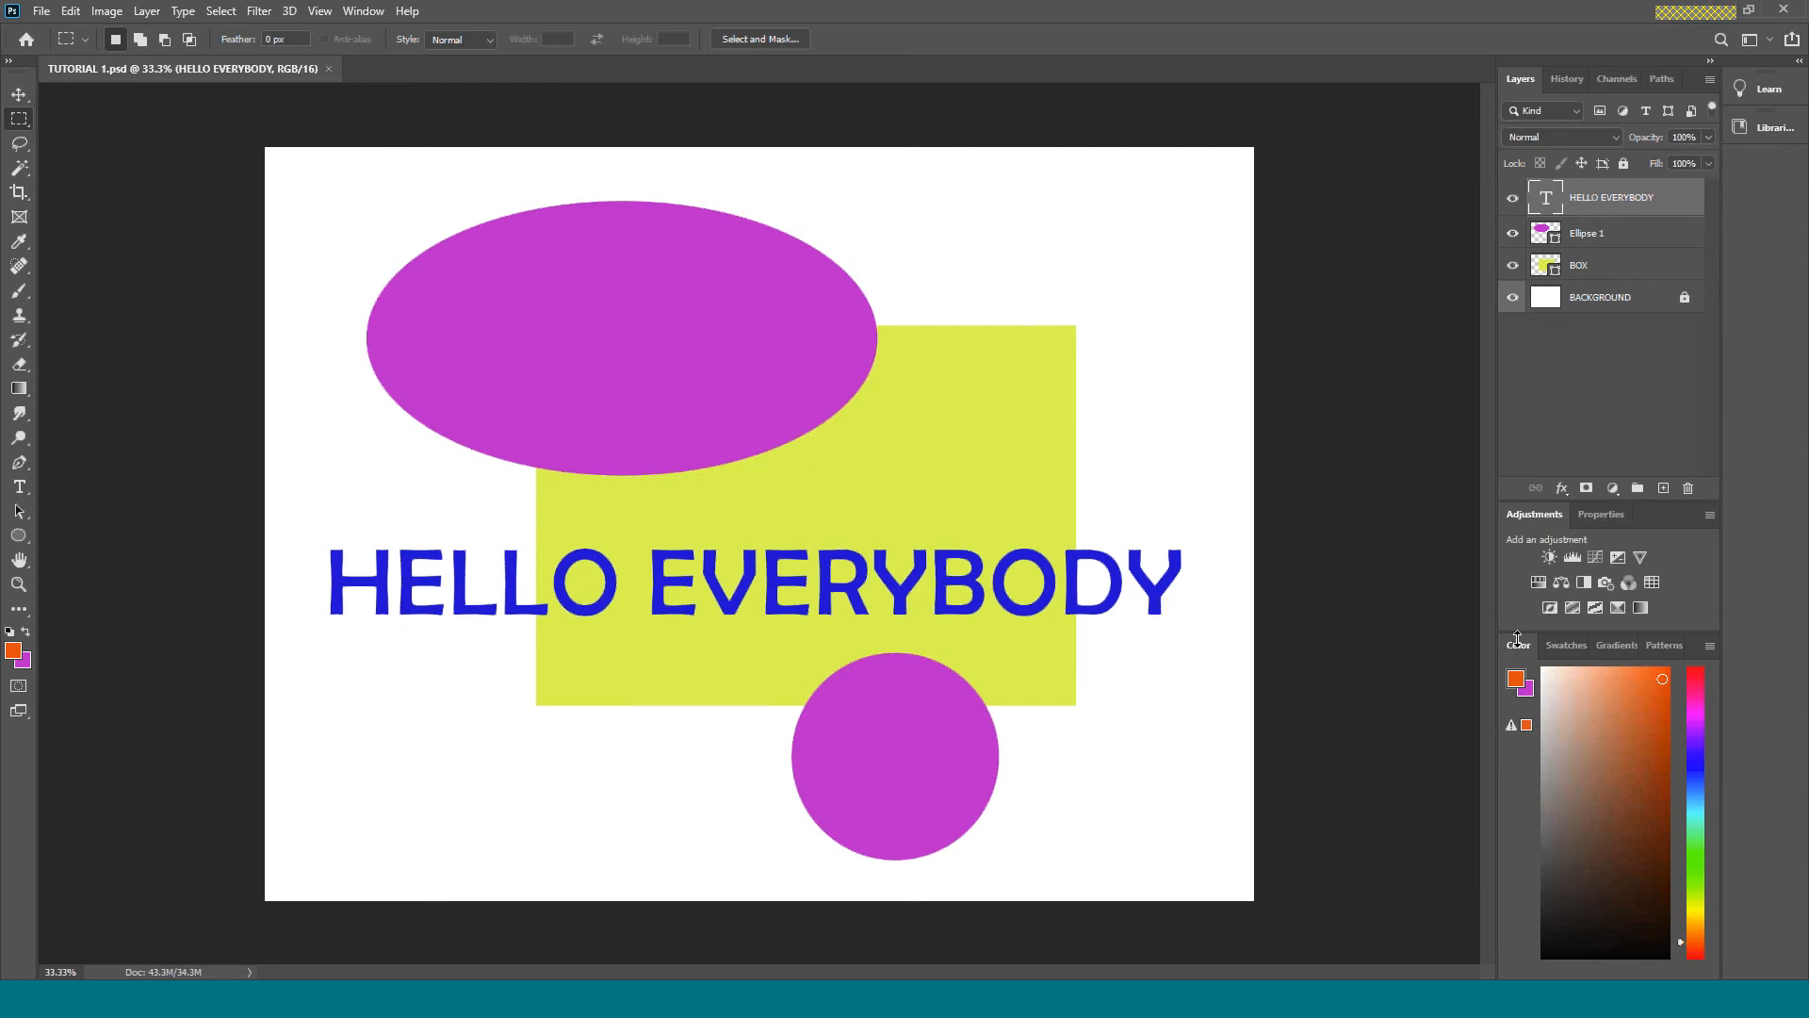
drag(1519, 631, 1517, 847)
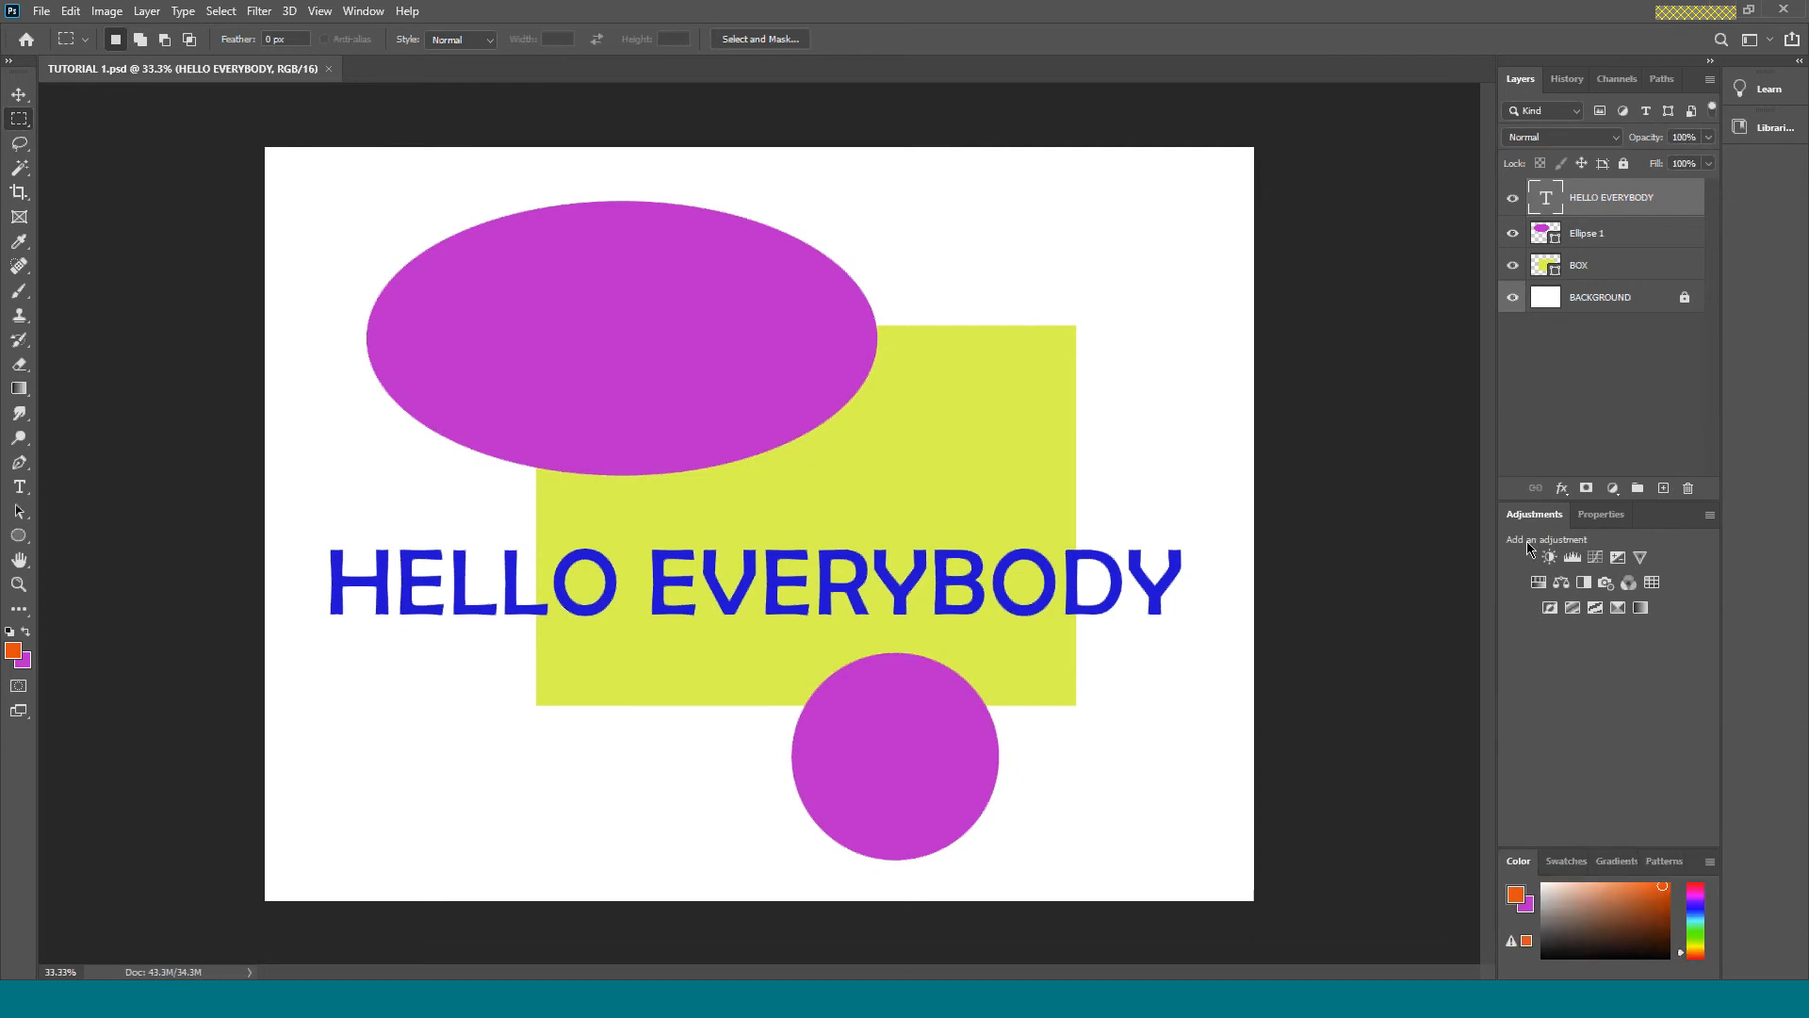
drag(1516, 513, 1515, 709)
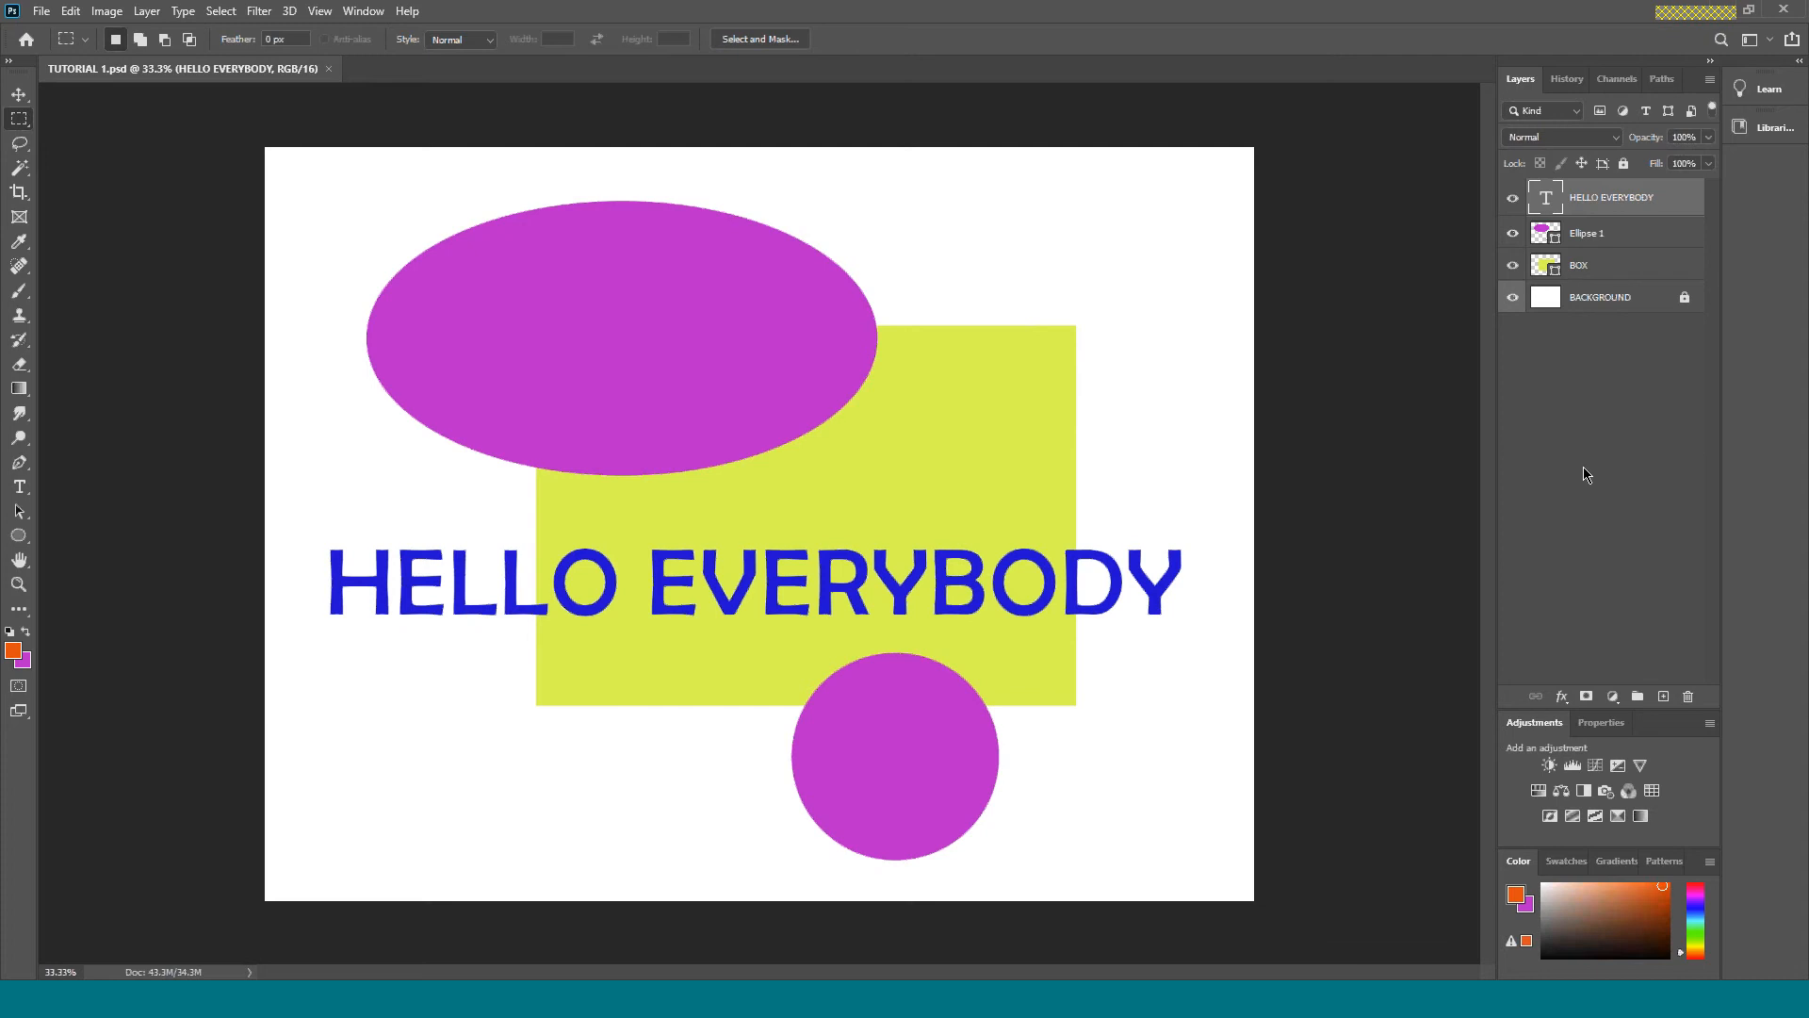
Deselect the active layer, float the Layers, Adjustments and Color panel group, and redock it with the Layers panel enlarged.
click(1583, 421)
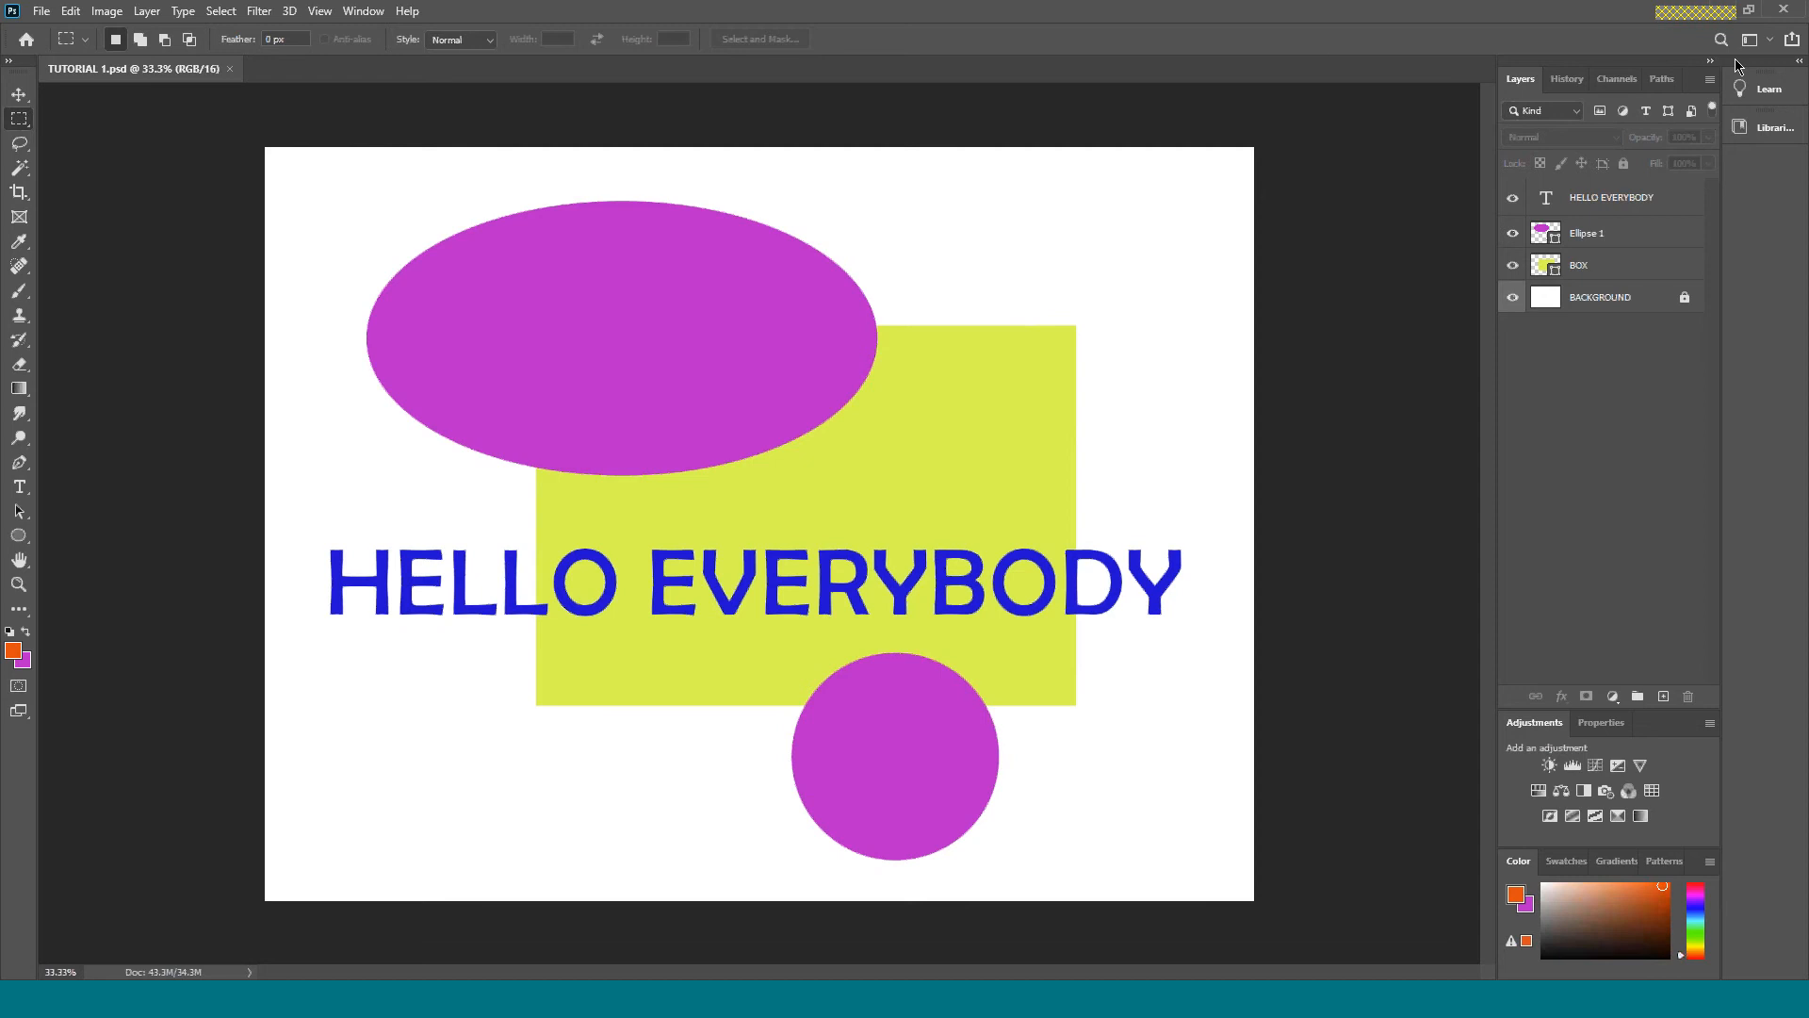
mouse_move(1694, 72)
mouse_down()
mouse_move(1366, 85)
mouse_move(1173, 213)
mouse_move(1414, 221)
mouse_move(1668, 110)
mouse_move(1701, 71)
mouse_up()
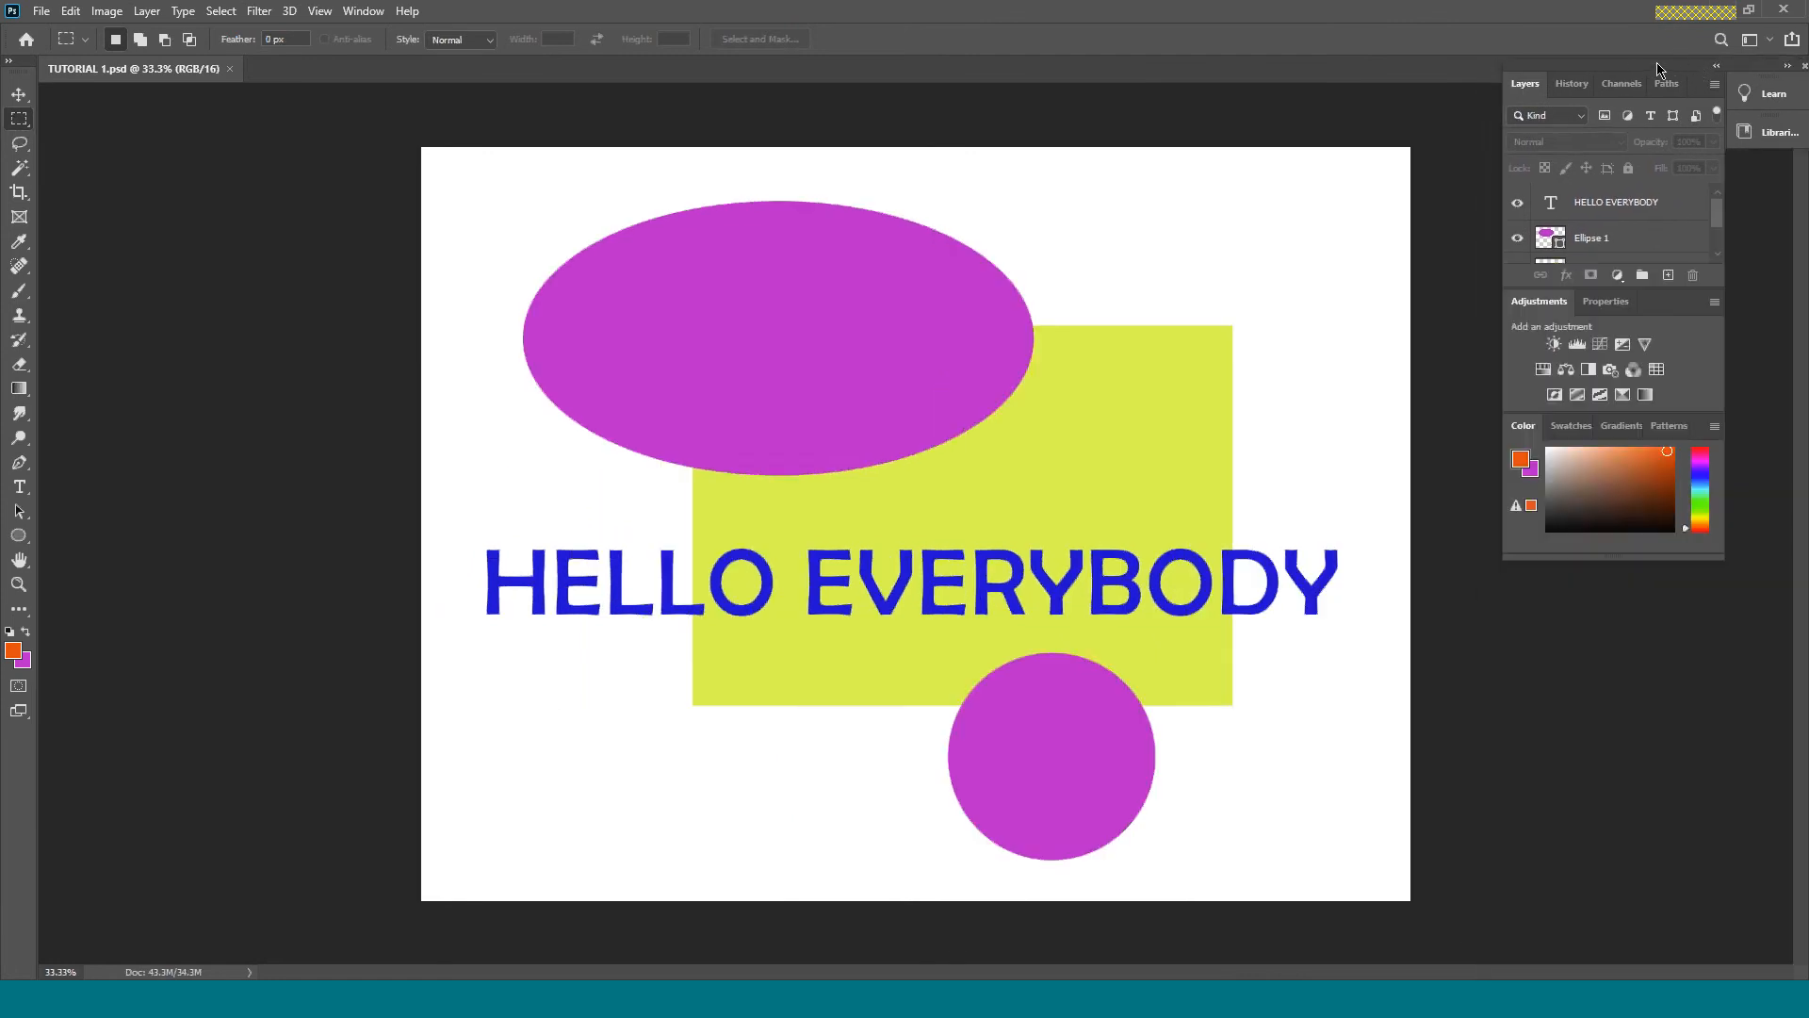
drag(1683, 69, 1800, 118)
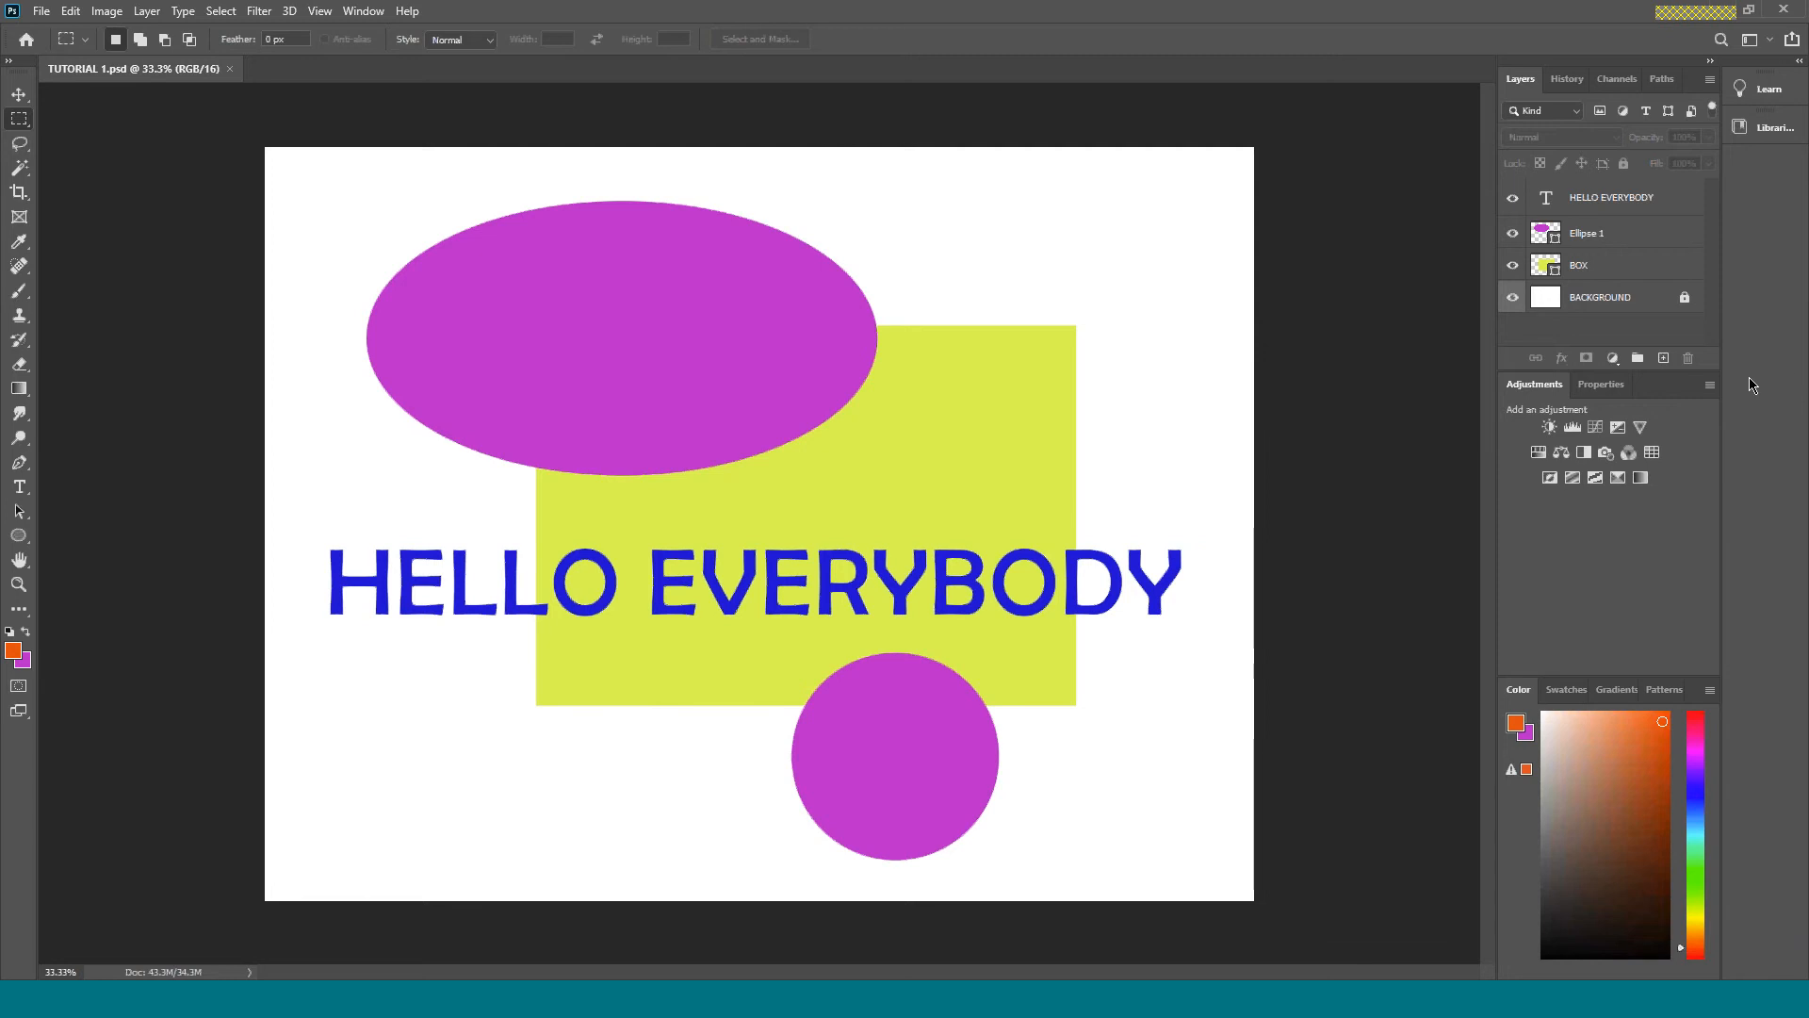
drag(1612, 680, 1595, 833)
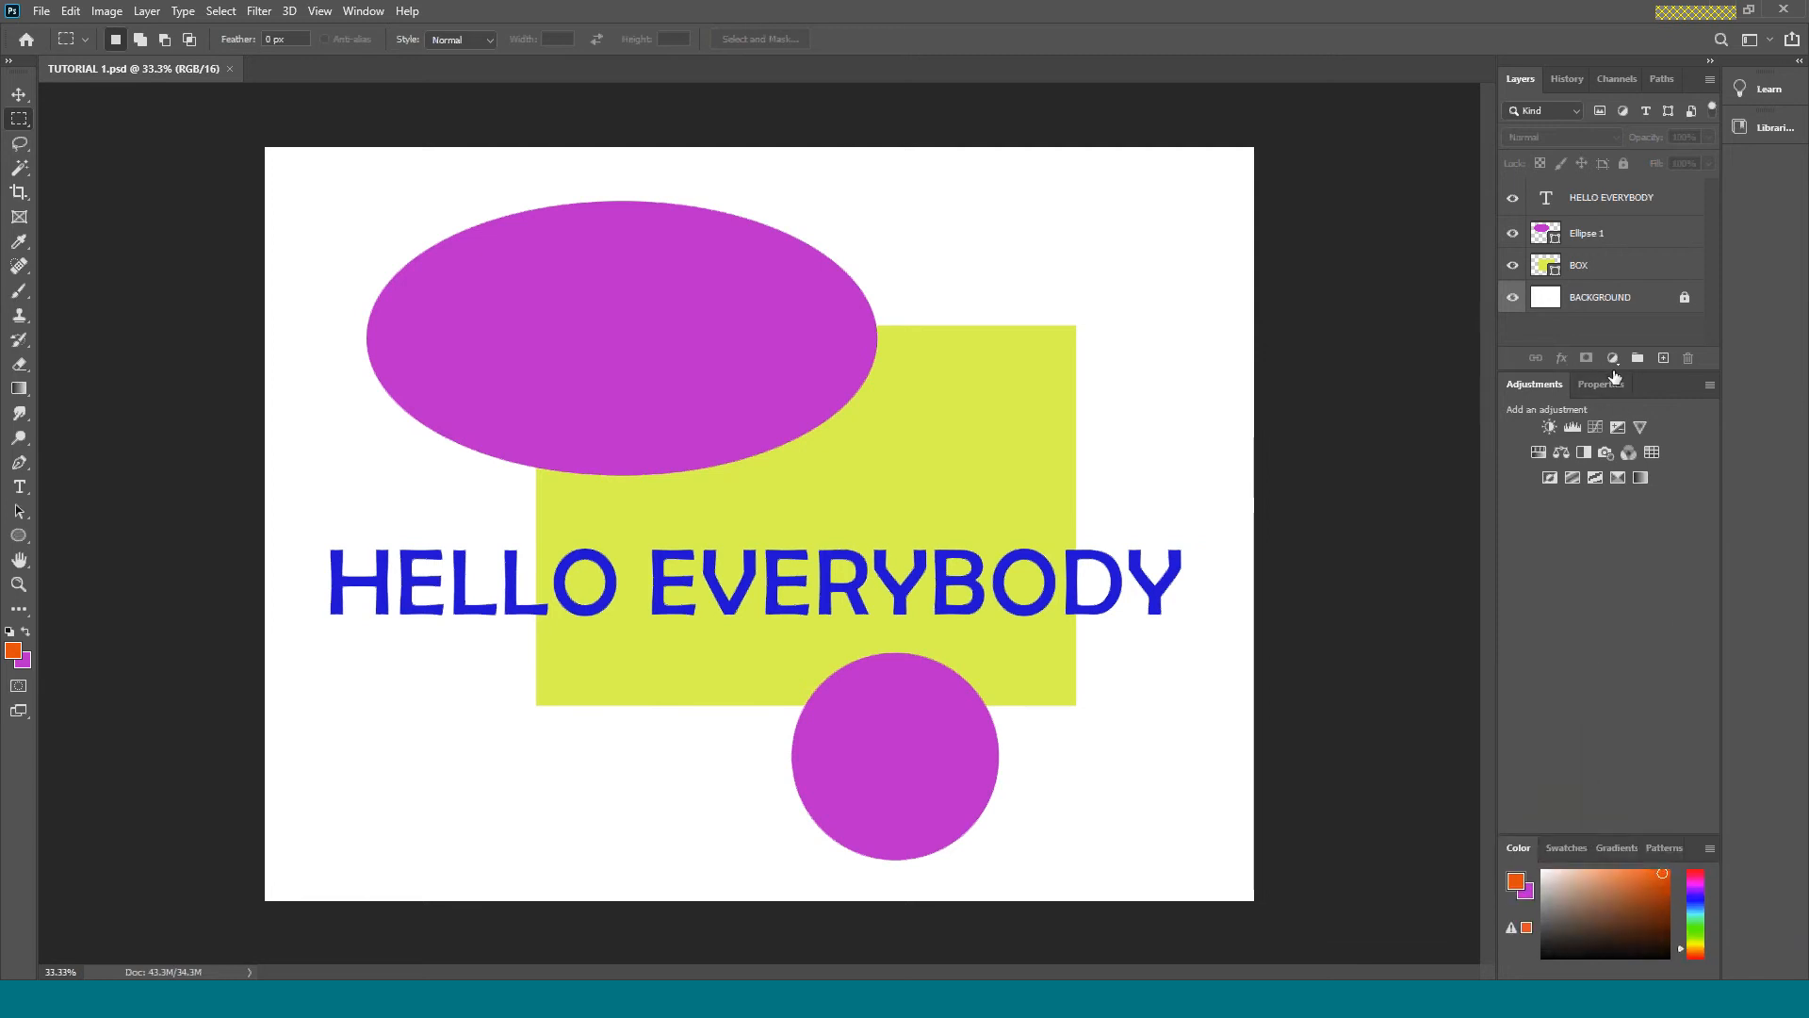
drag(1605, 372, 1602, 691)
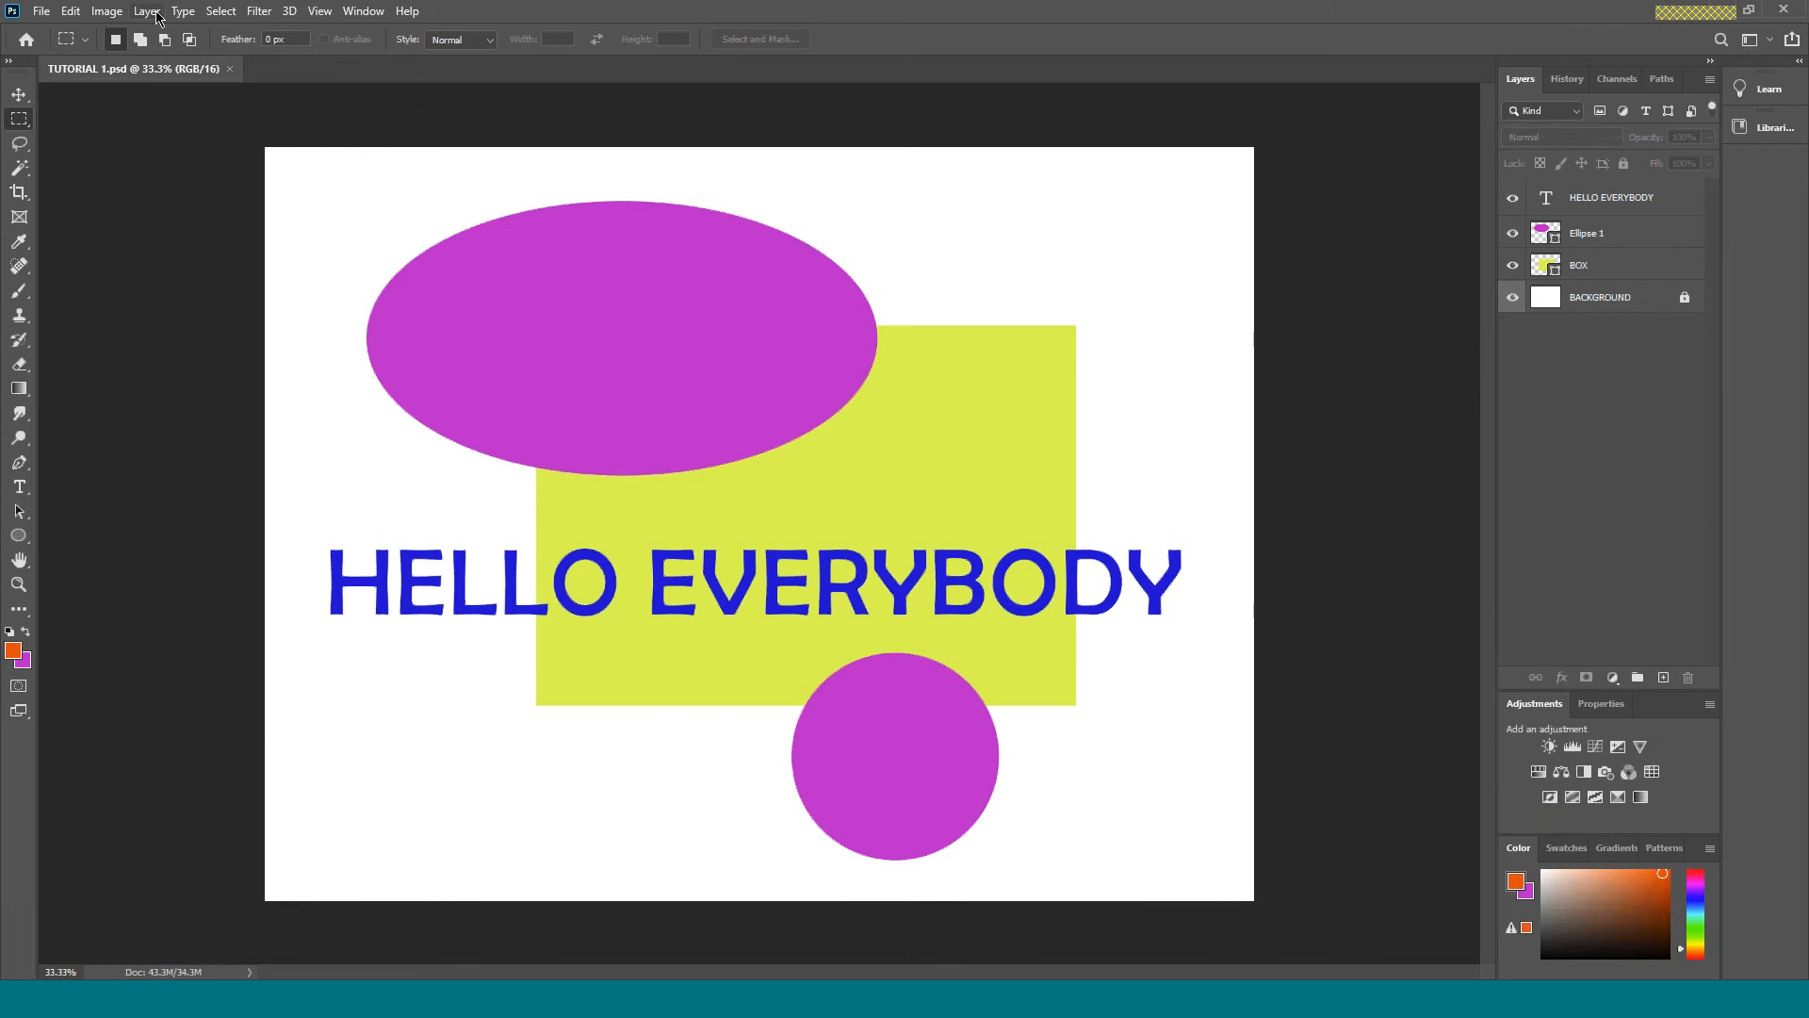
Detach the TUTORIAL 1.psd document into a floating window, reposition it, and dock it back into the workspace.
drag(72, 78, 150, 307)
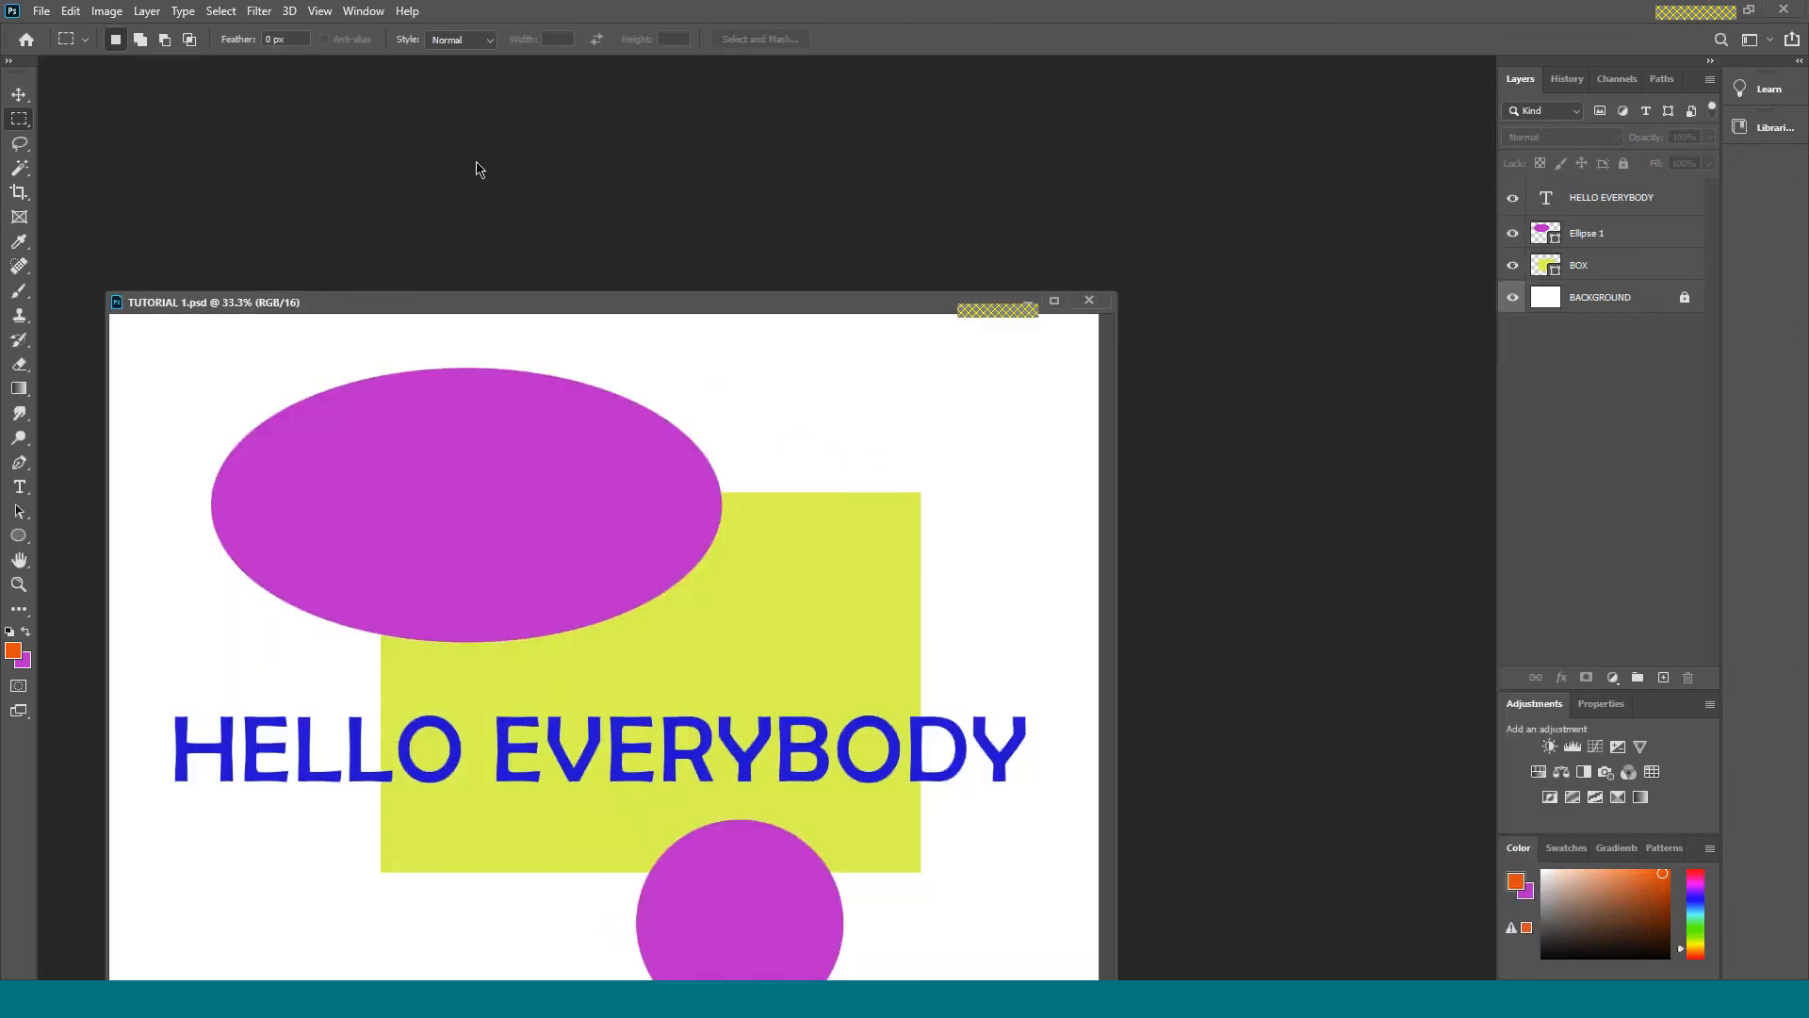
drag(355, 311, 469, 160)
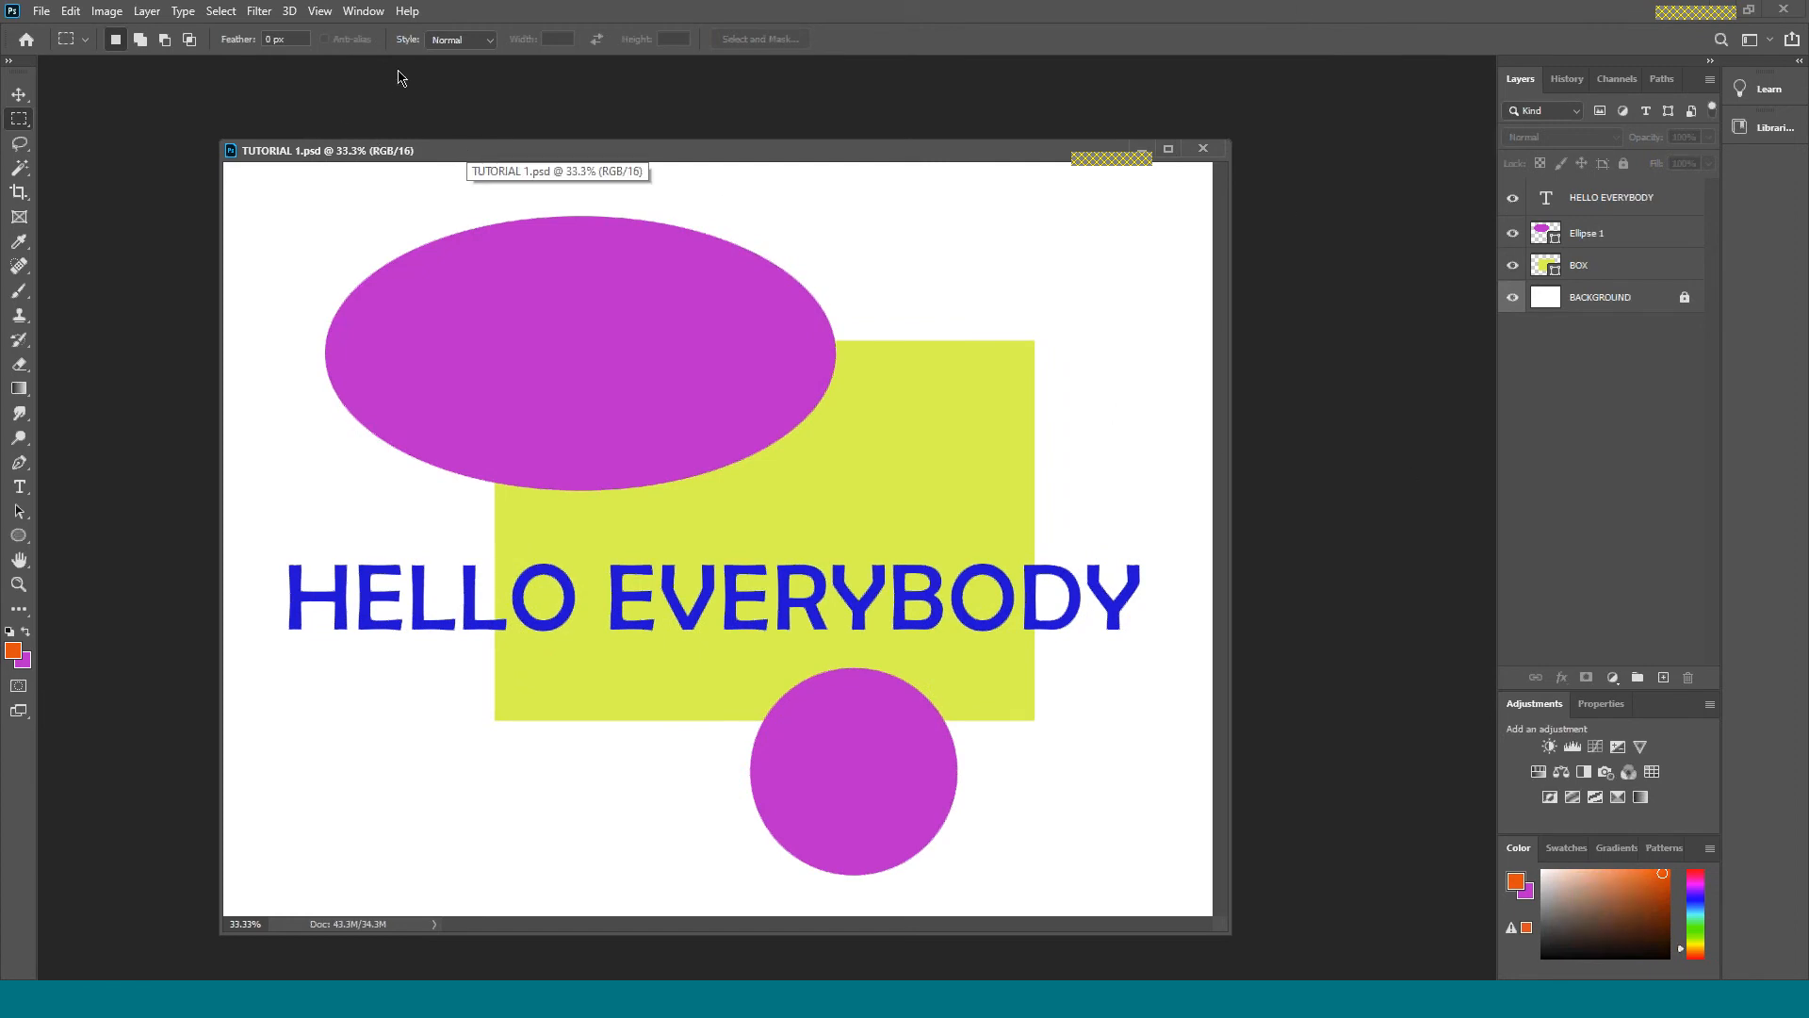
drag(467, 155, 391, 66)
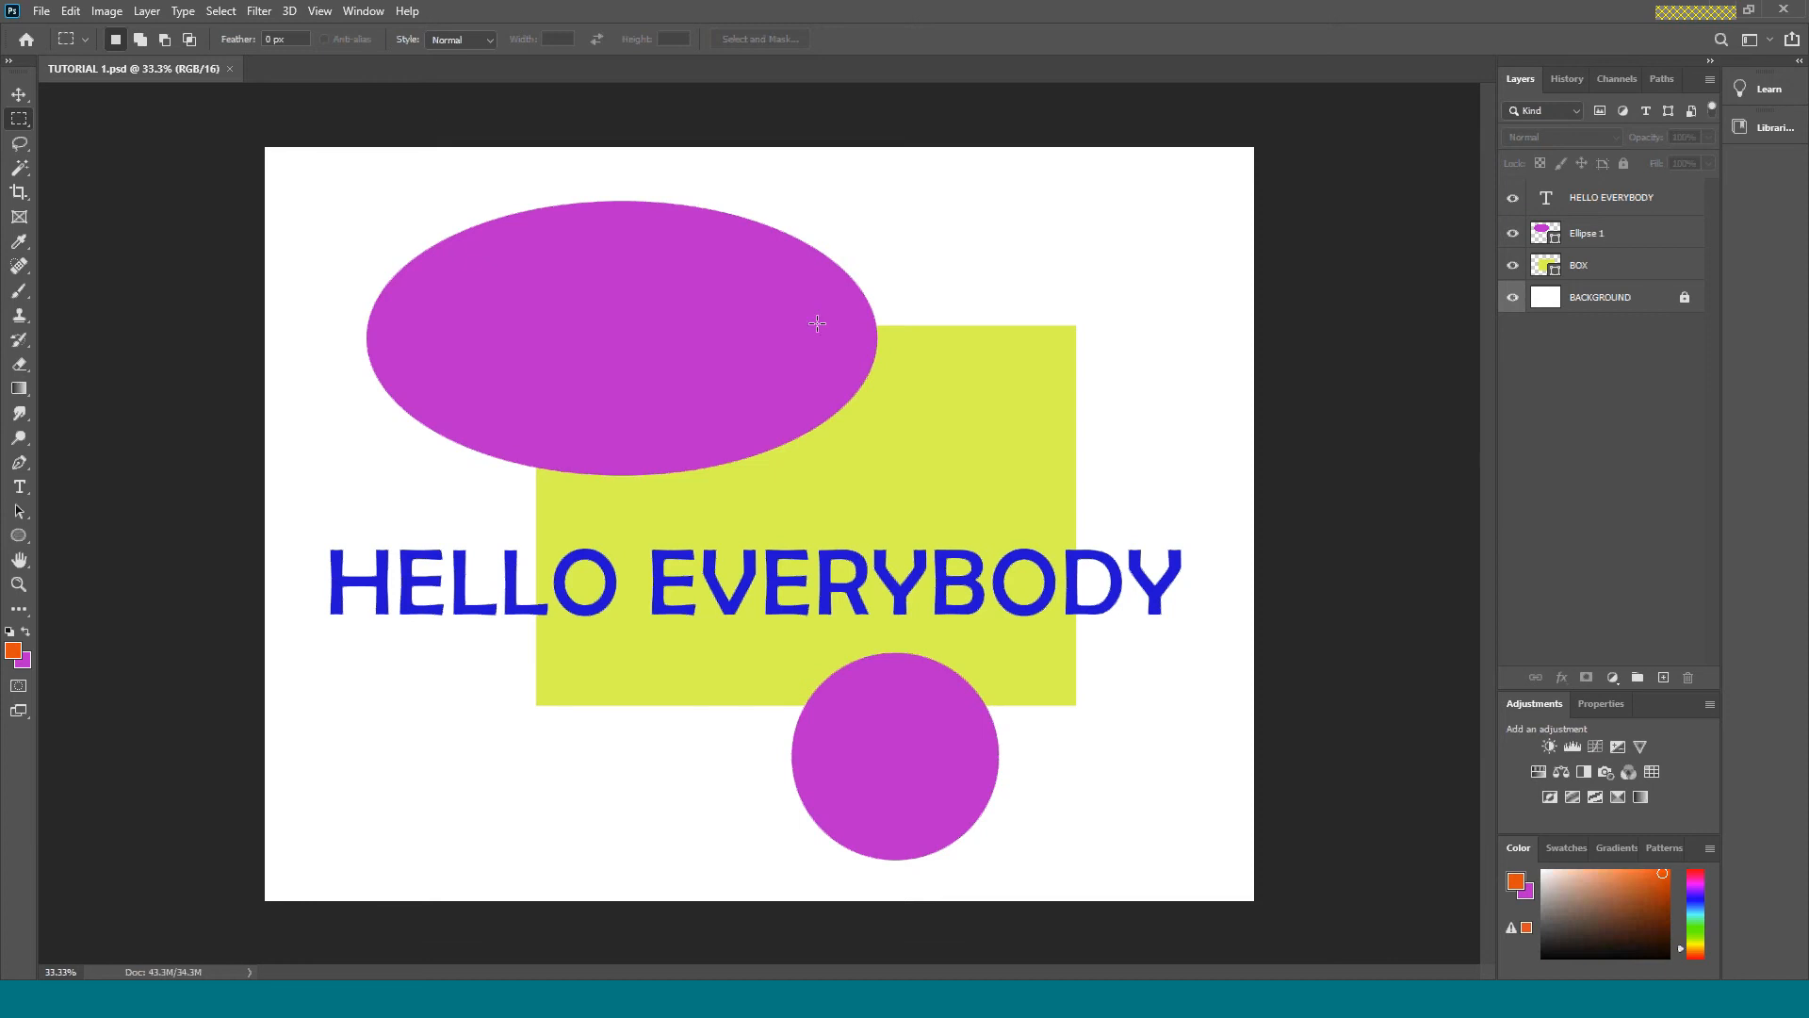
Toggle the visibility of the BOX and Ellipse 1 layers off and back on.
click(1512, 266)
click(1512, 234)
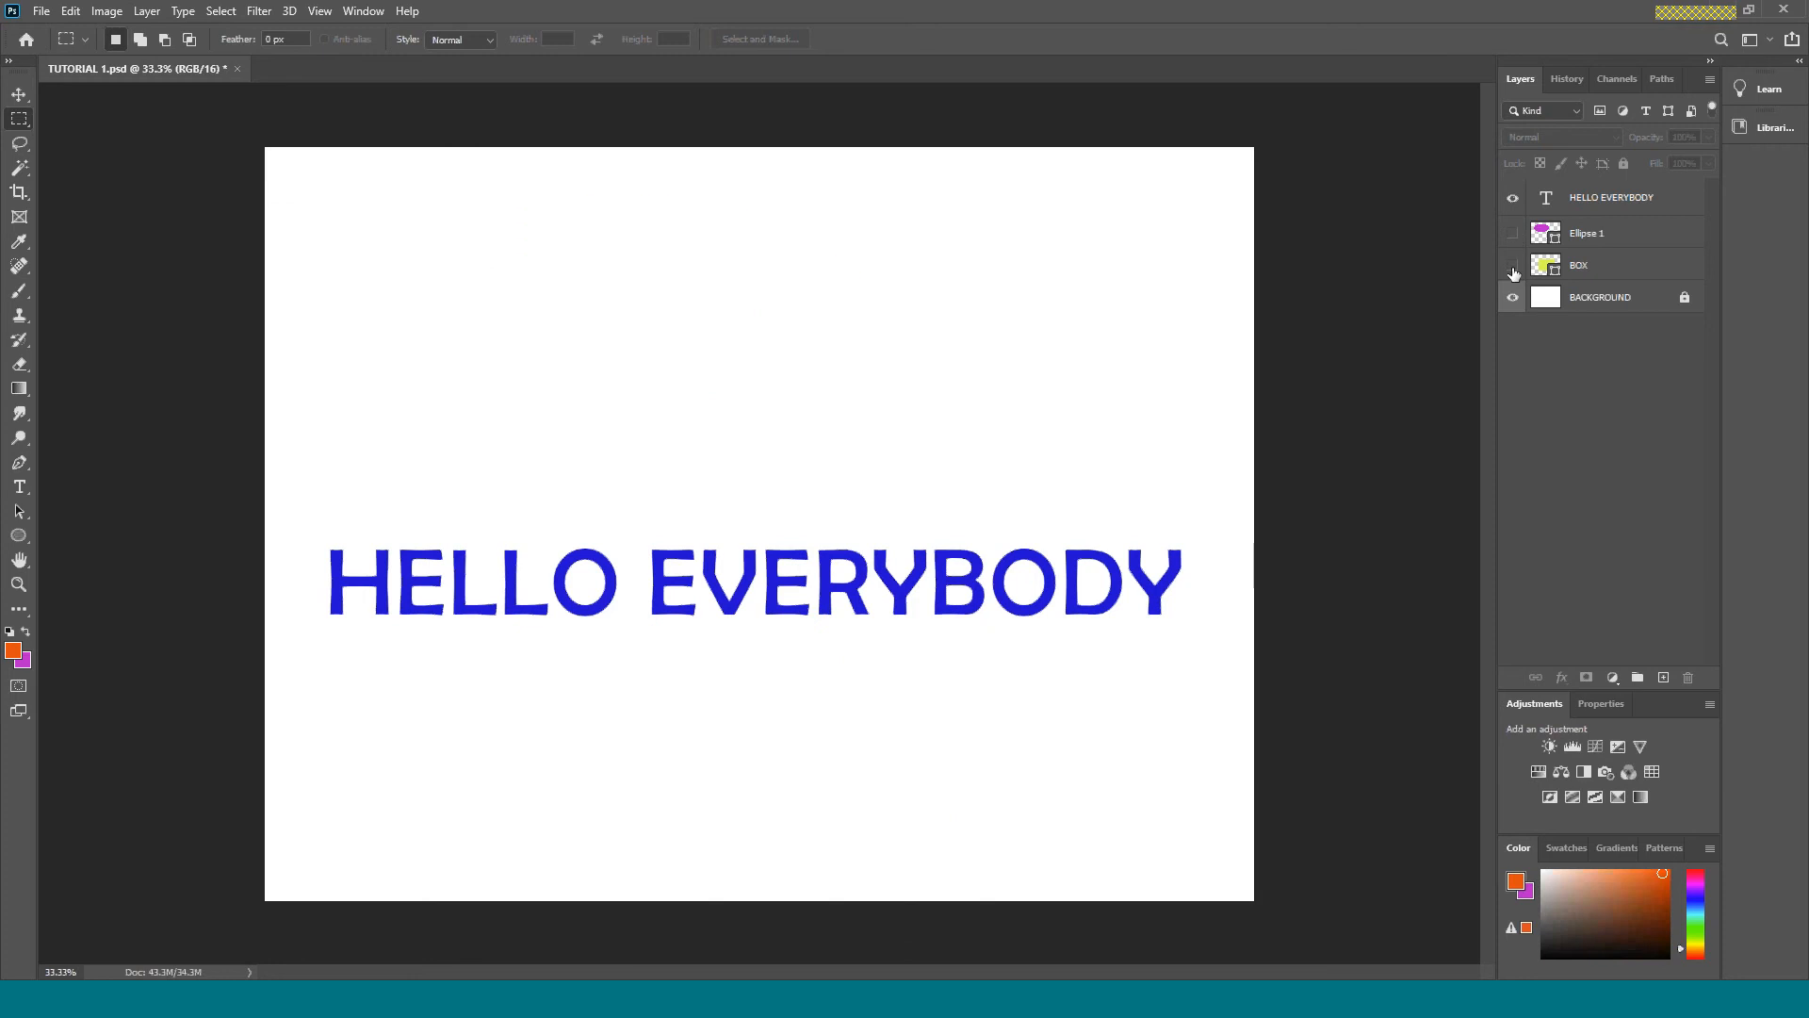
click(1513, 267)
click(1512, 232)
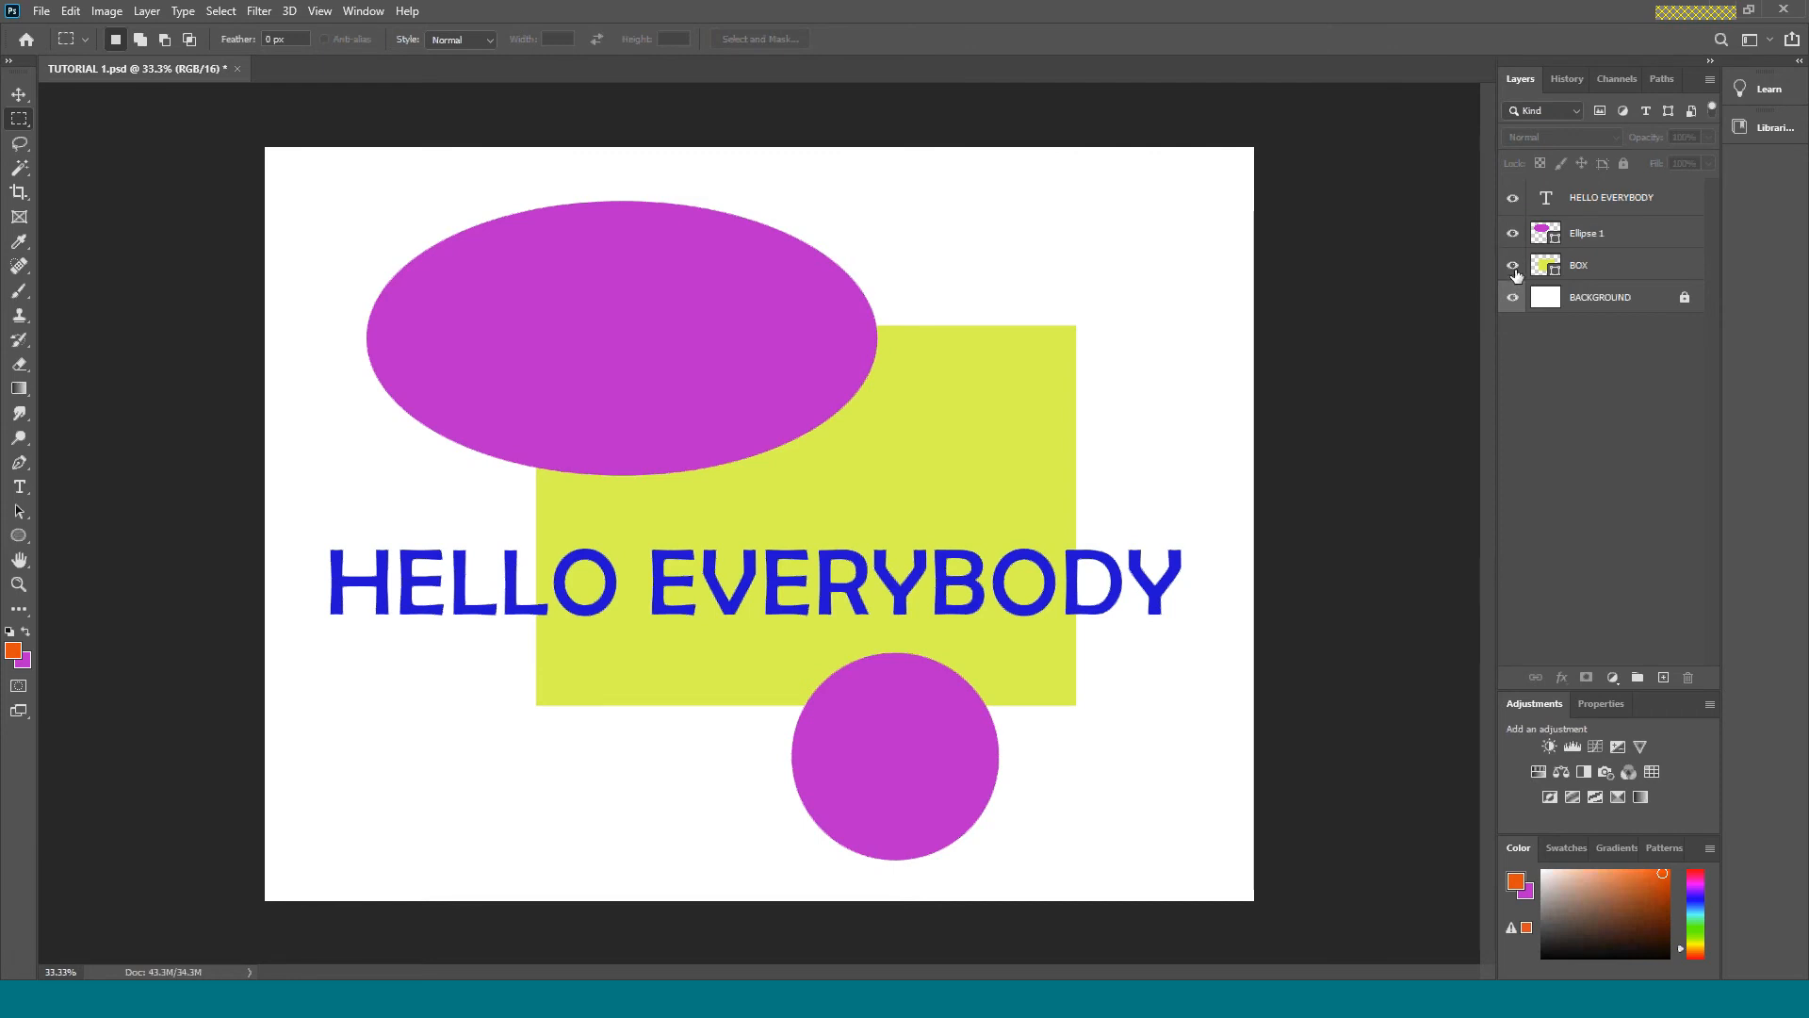
click(1512, 234)
click(1512, 233)
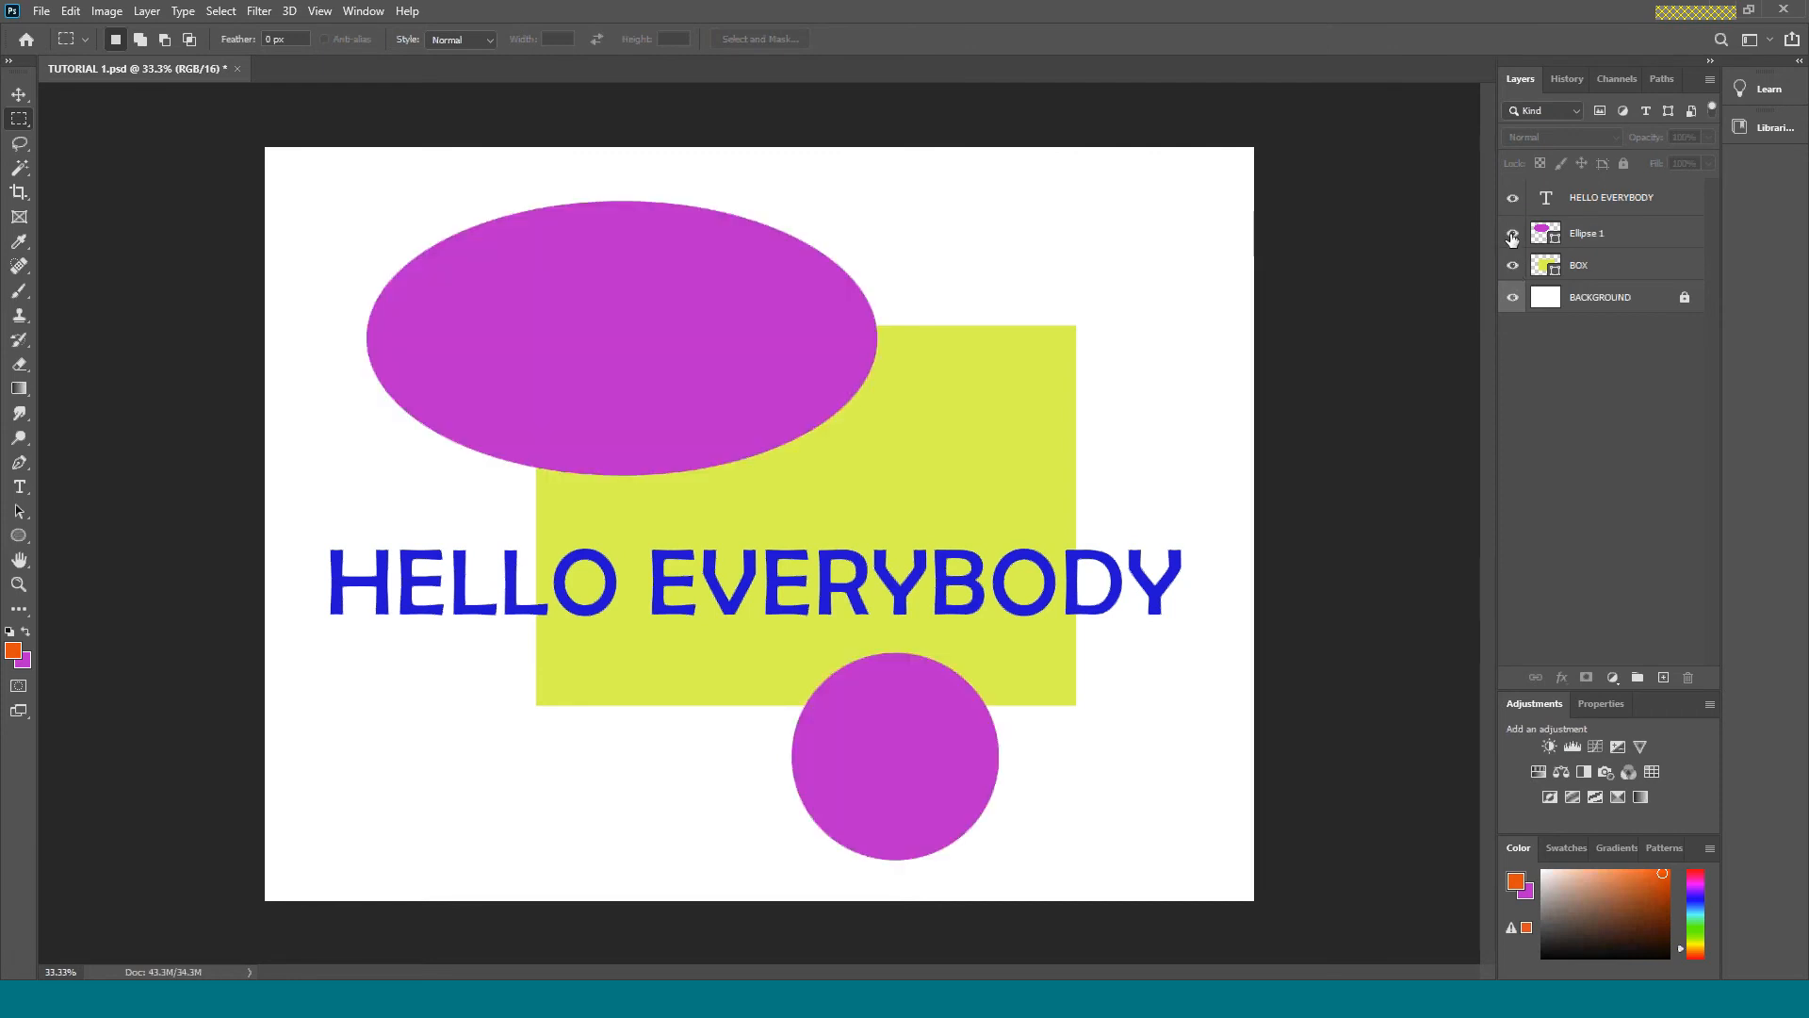
click(1513, 235)
click(1513, 236)
Add a new layer above the HELLO EVERYBODY text layer and hide the Ellipse 1 and BOX layers.
click(1673, 200)
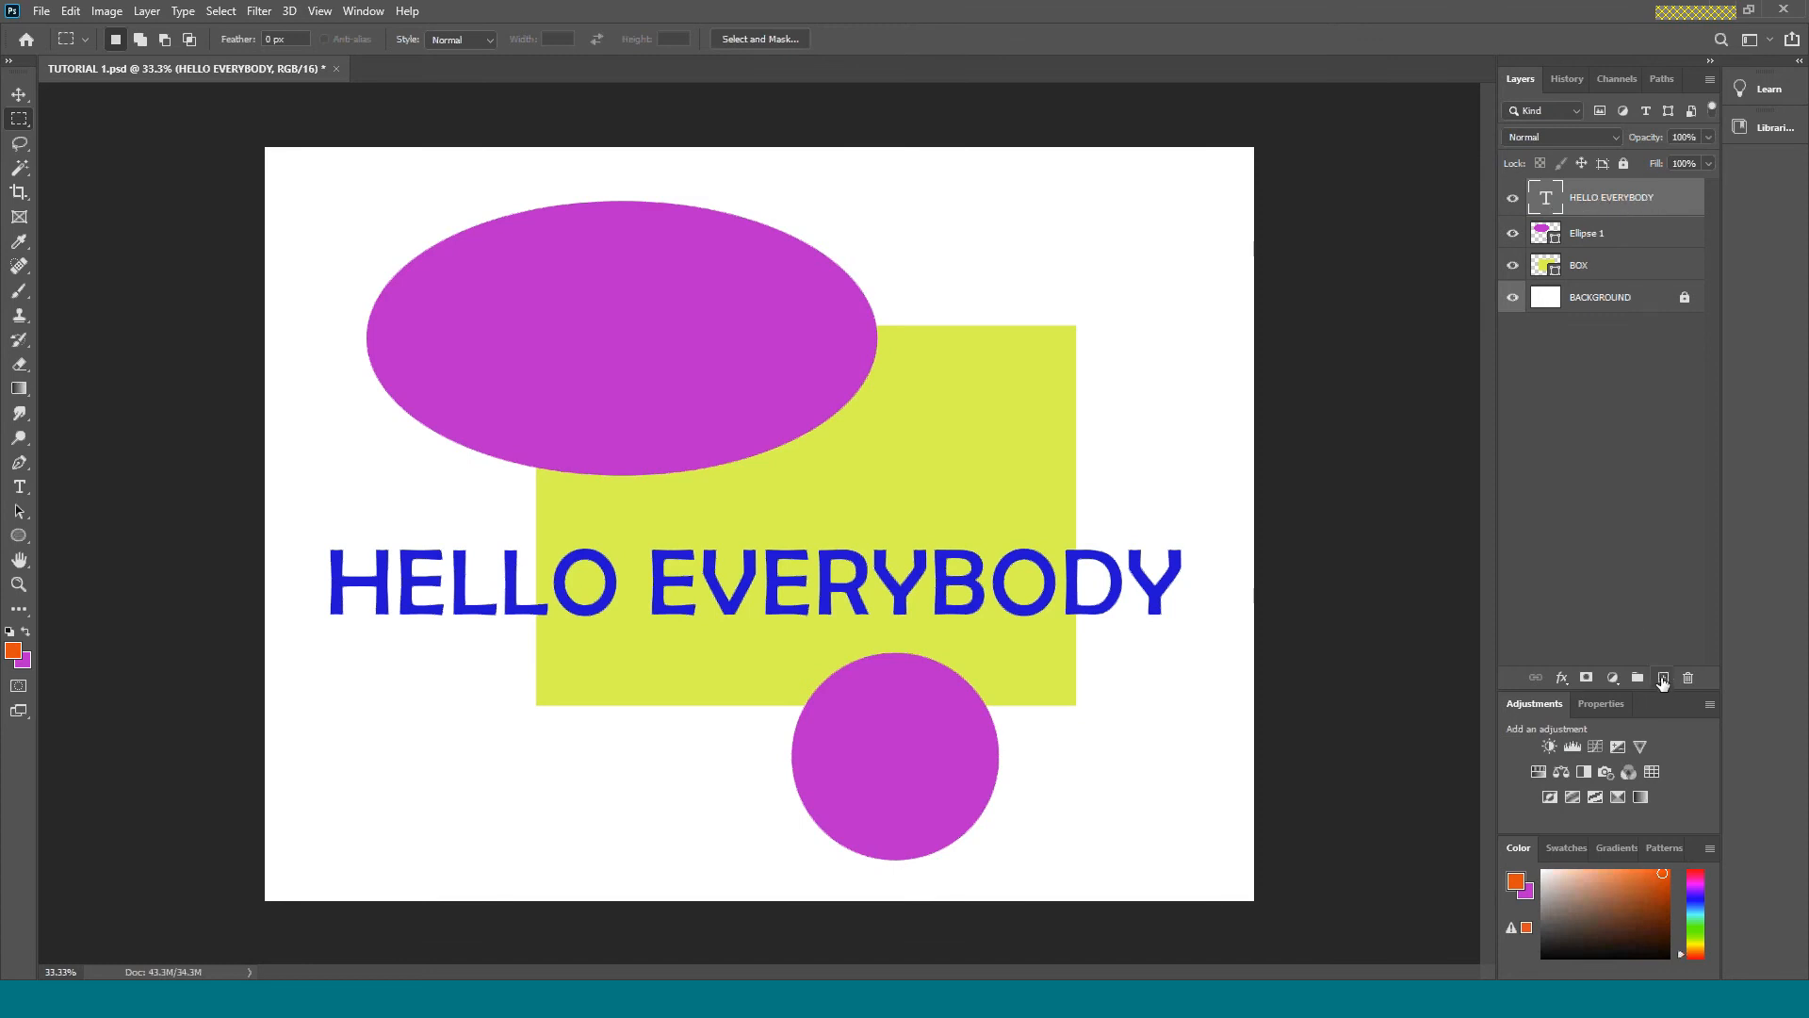
click(1662, 678)
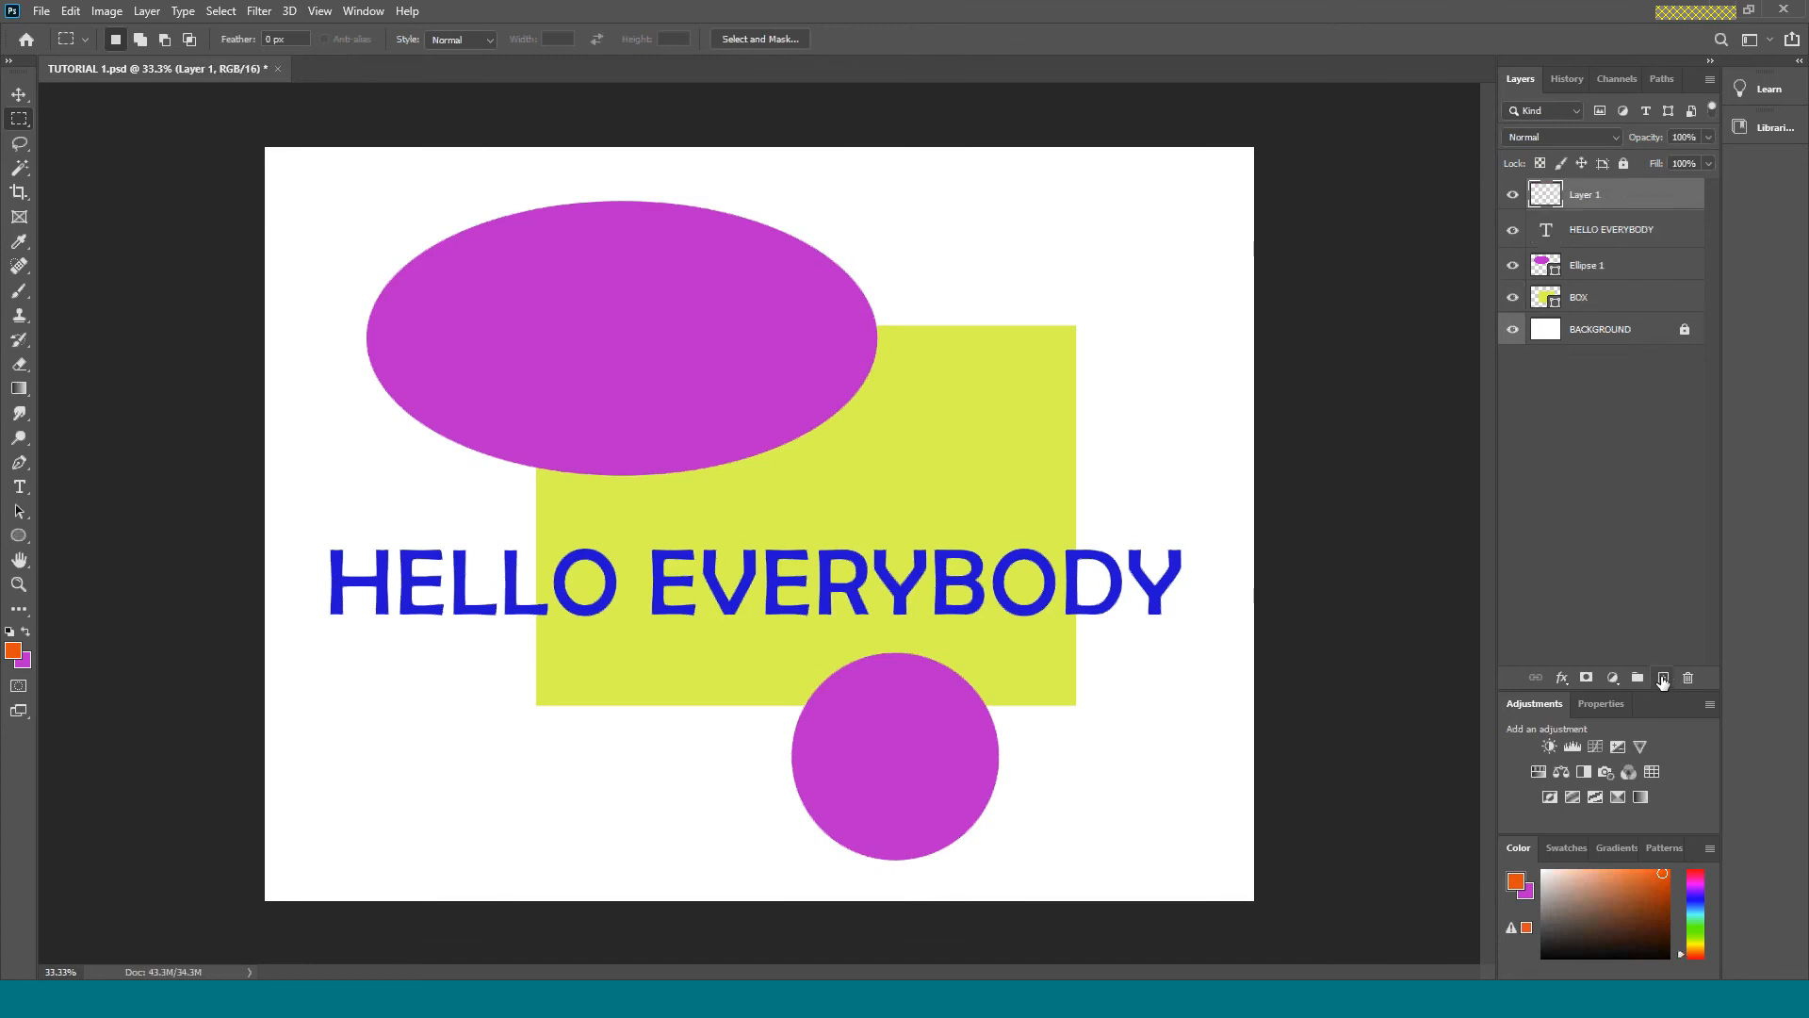
click(1513, 267)
click(1513, 298)
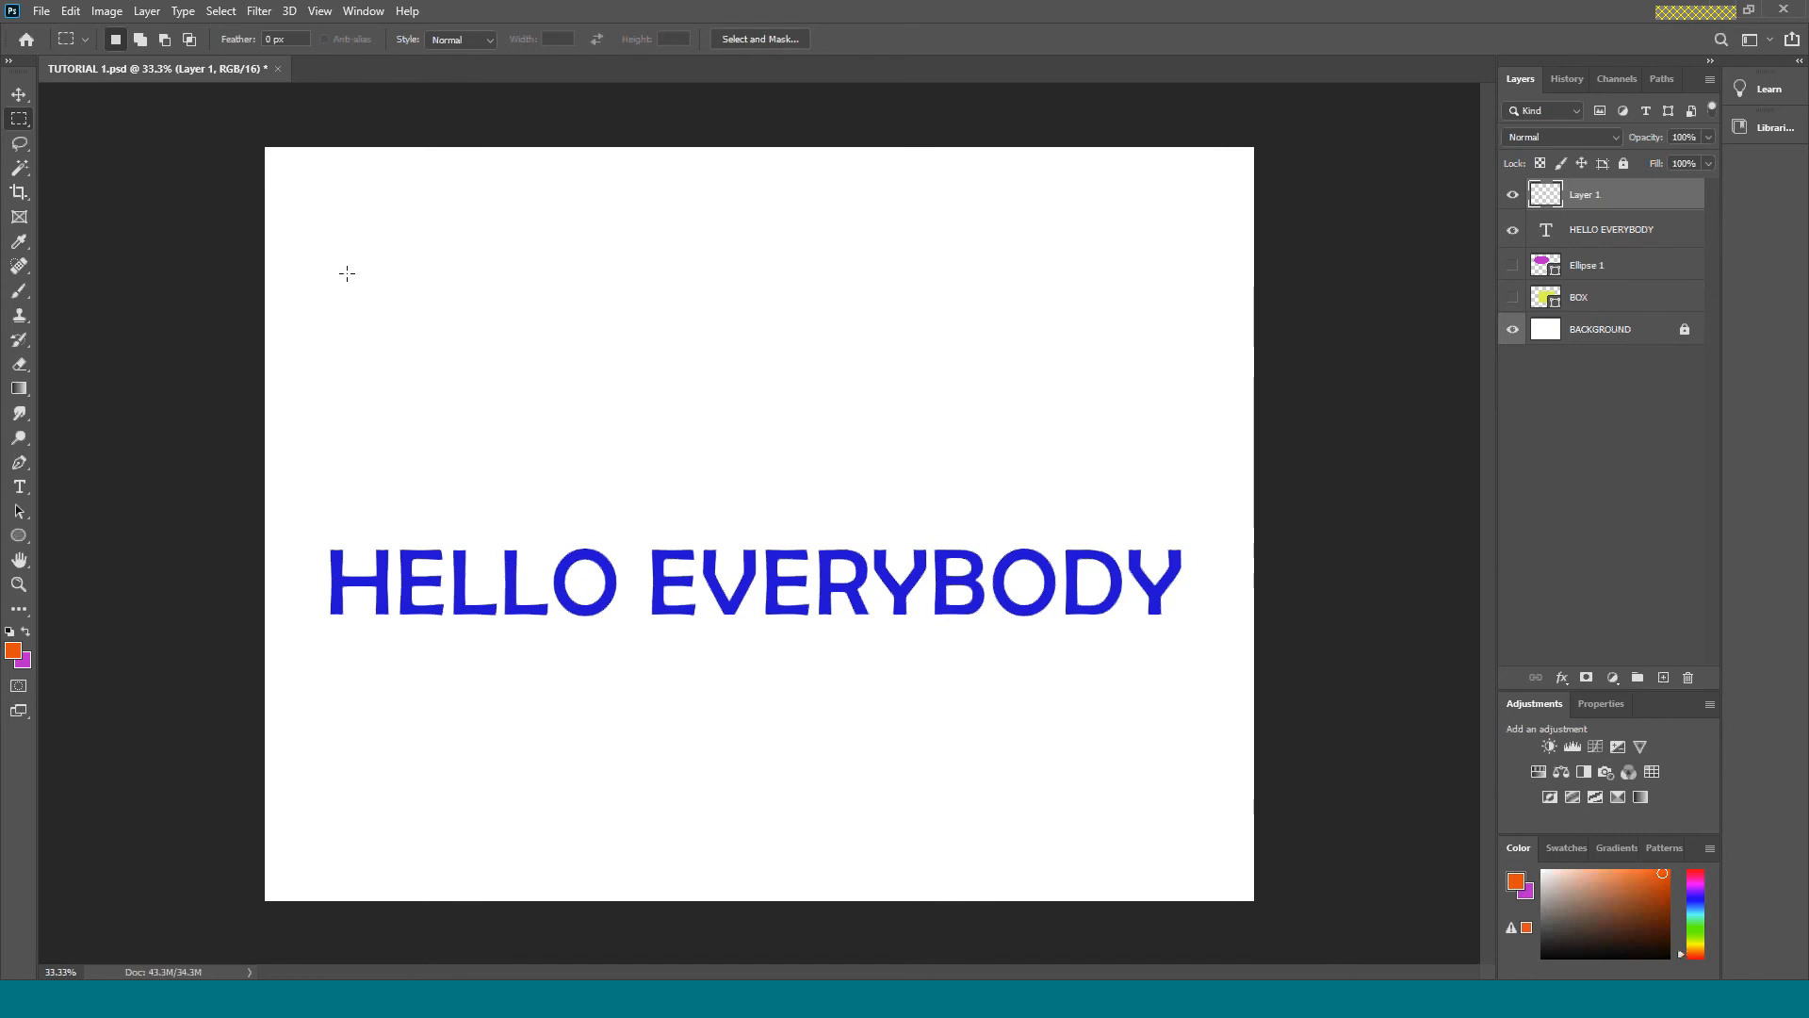
Fill a wide rectangular selection above the text with the orange foreground color and a tall elliptical selection over "BODY" with the purple background color.
drag(355, 247, 816, 415)
key(alt+BackSpace)
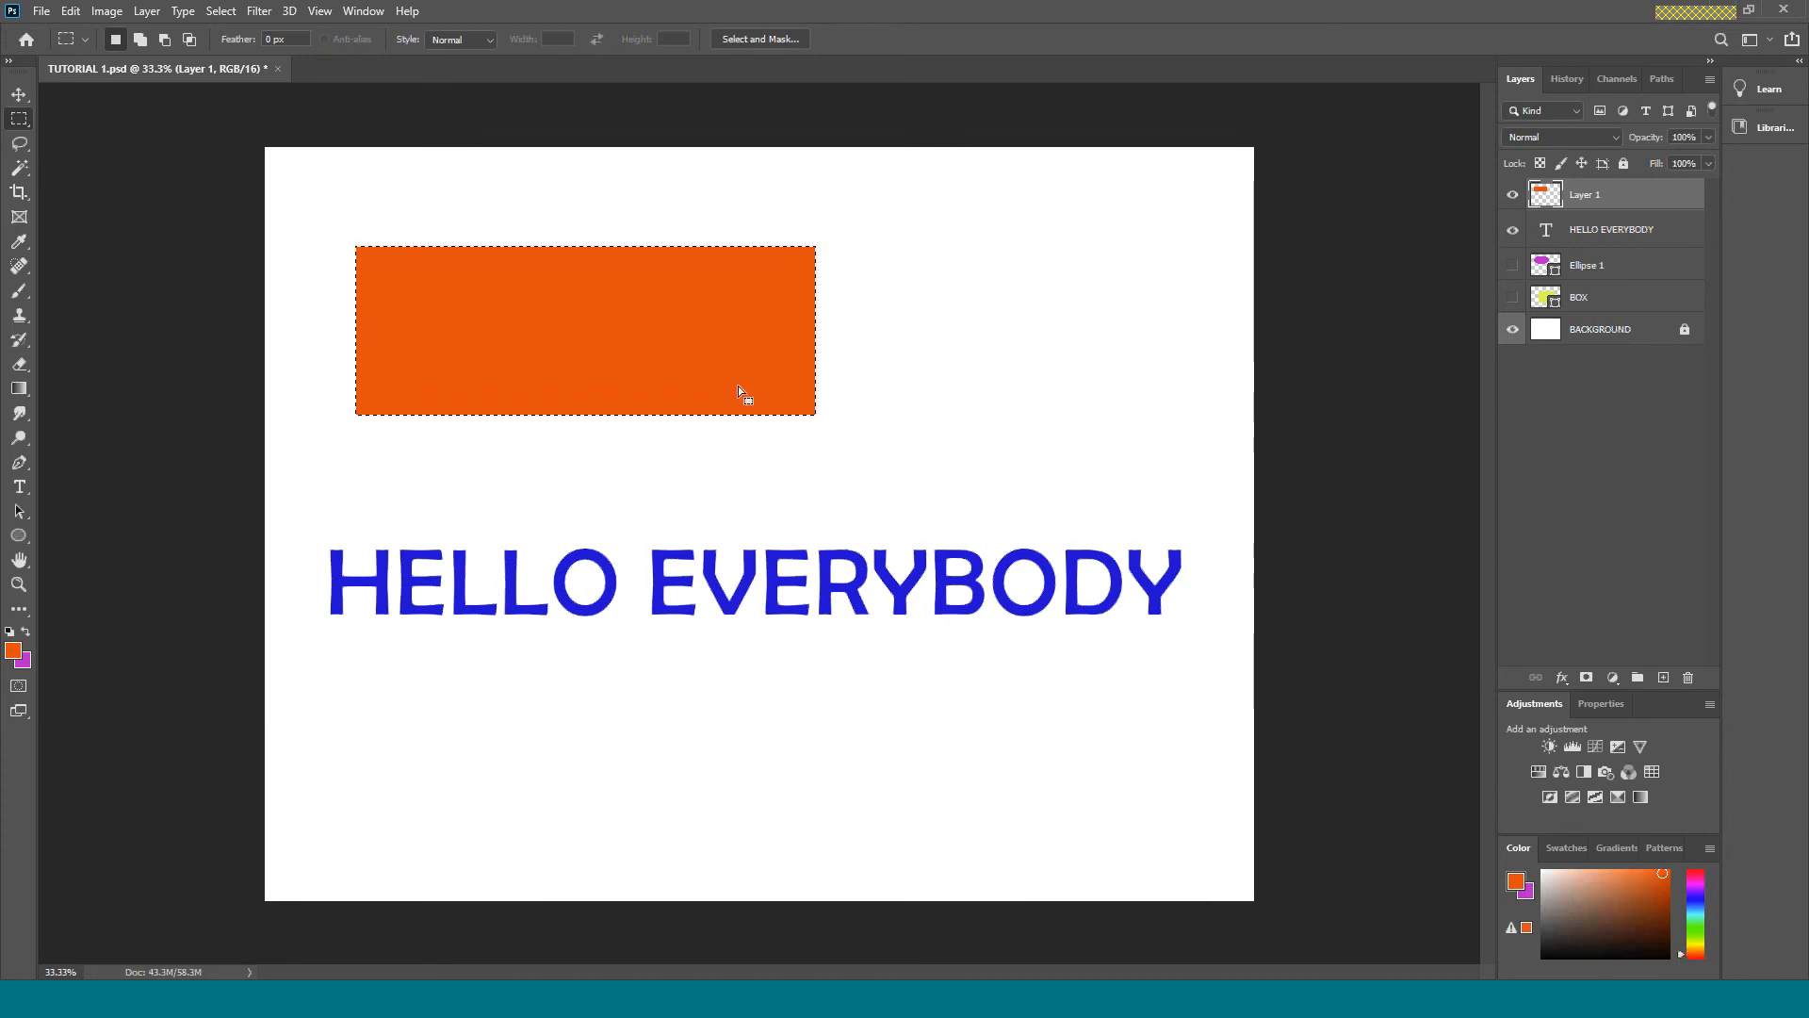
right_click(31, 132)
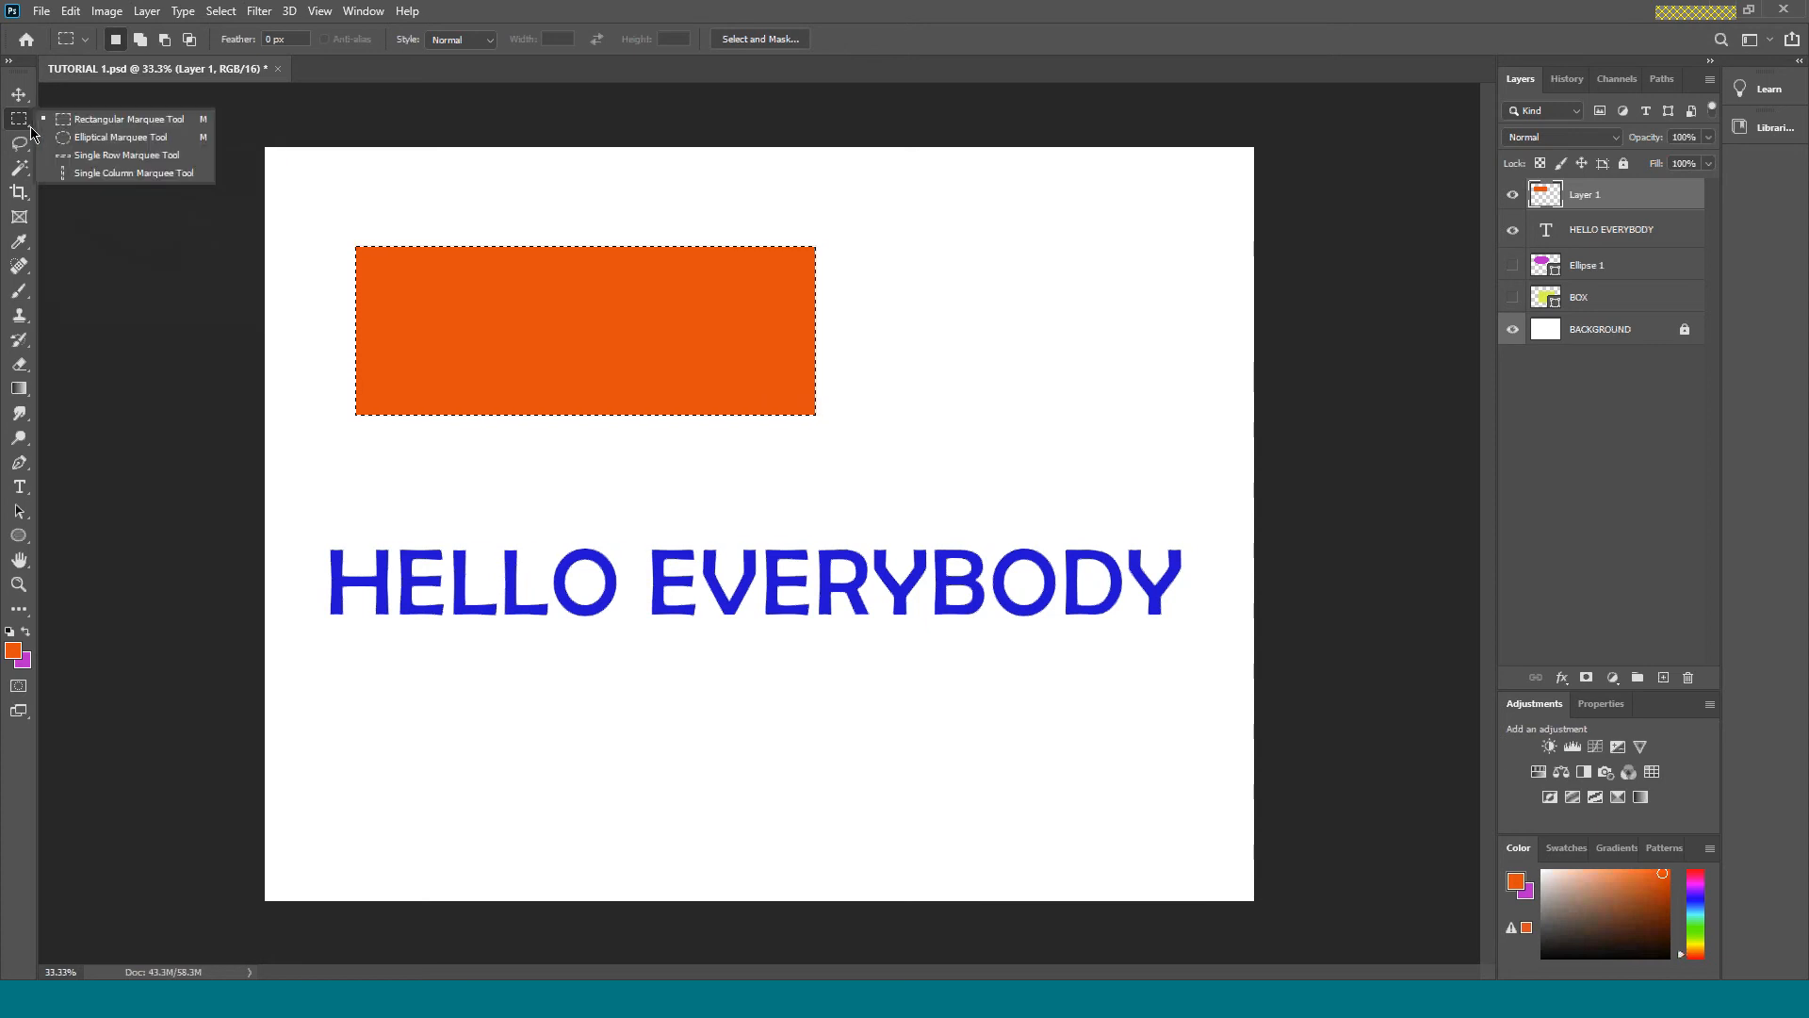
click(104, 138)
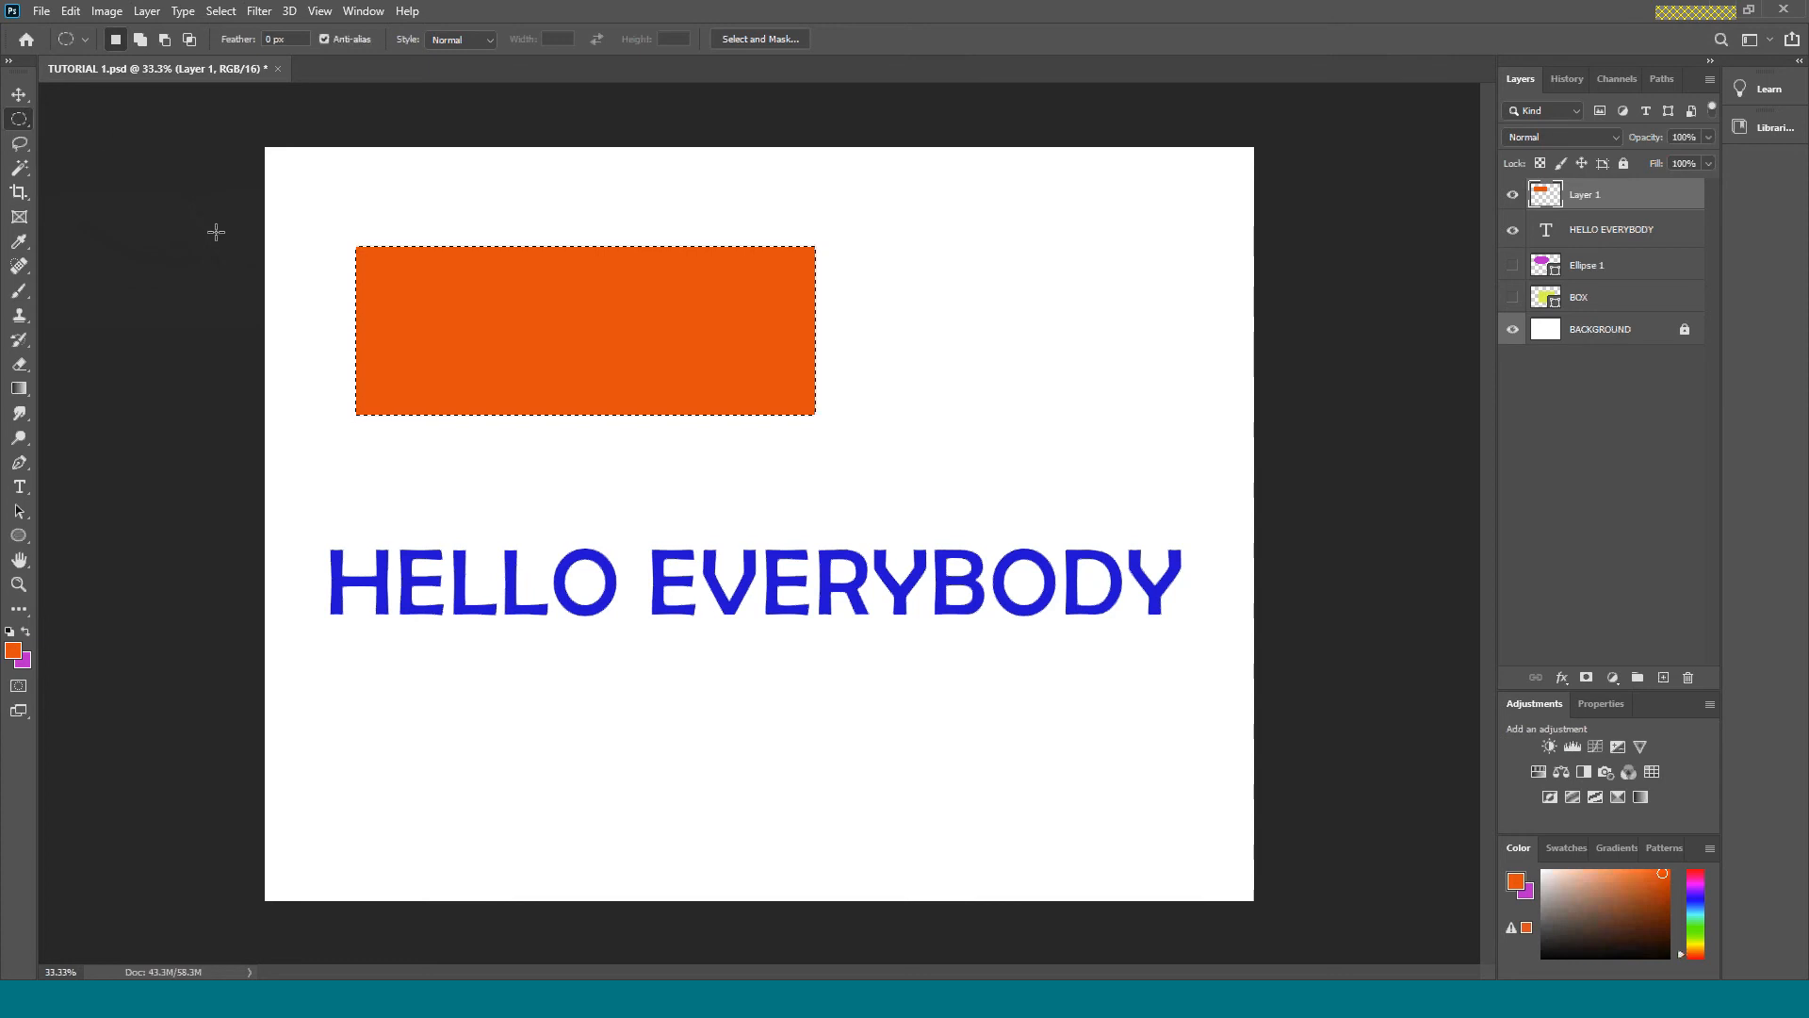
drag(1127, 359, 875, 826)
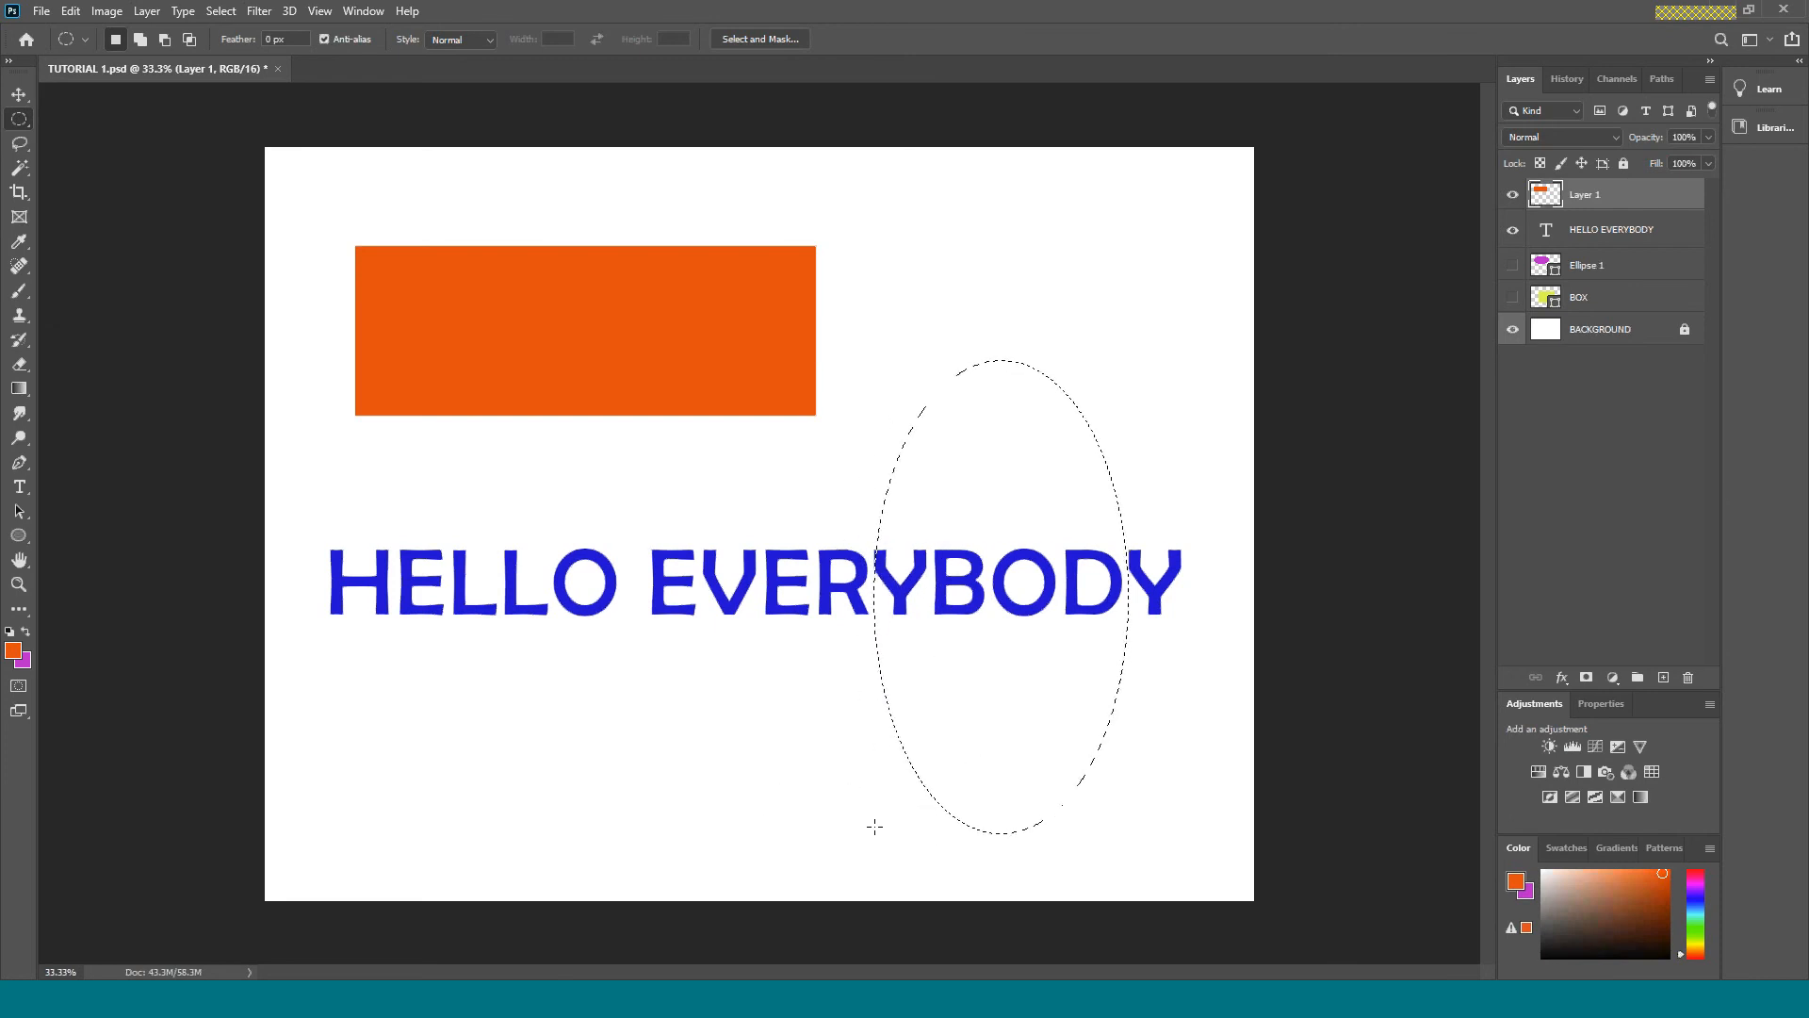
key(ctrl+BackSpace)
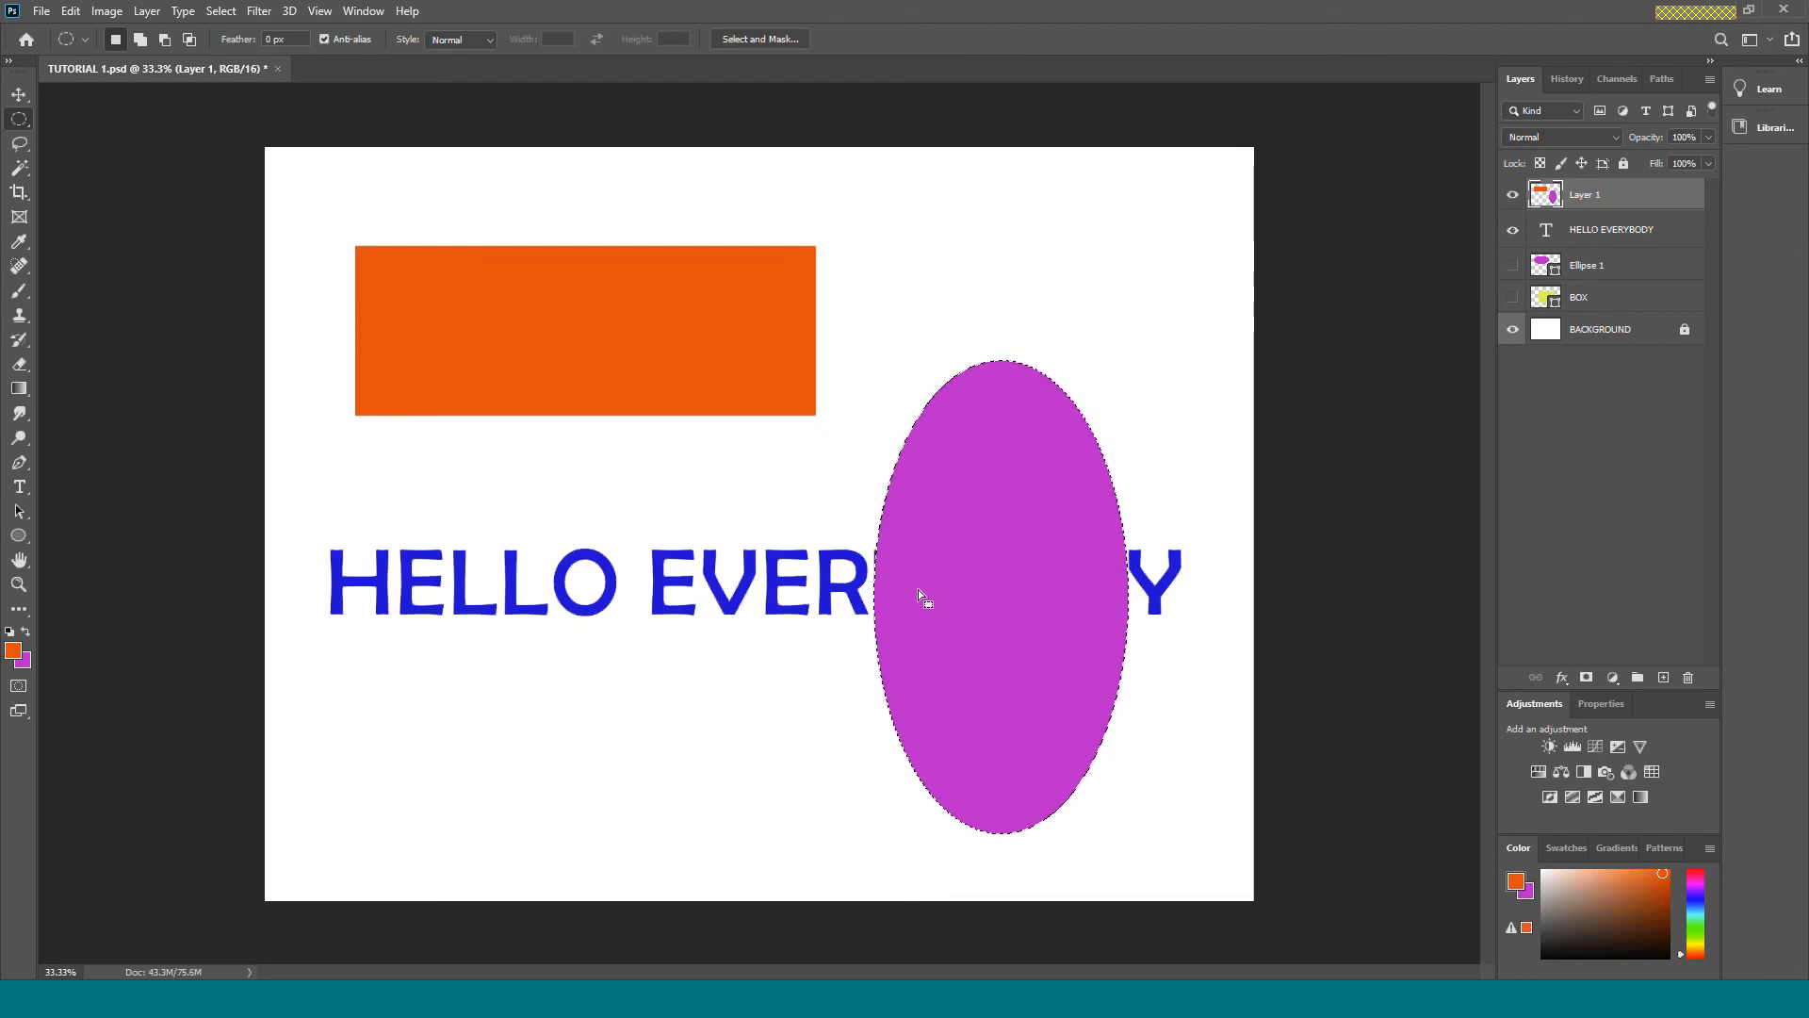
Reposition the selected purple ellipse slightly higher on the canvas with the Move tool.
key(v)
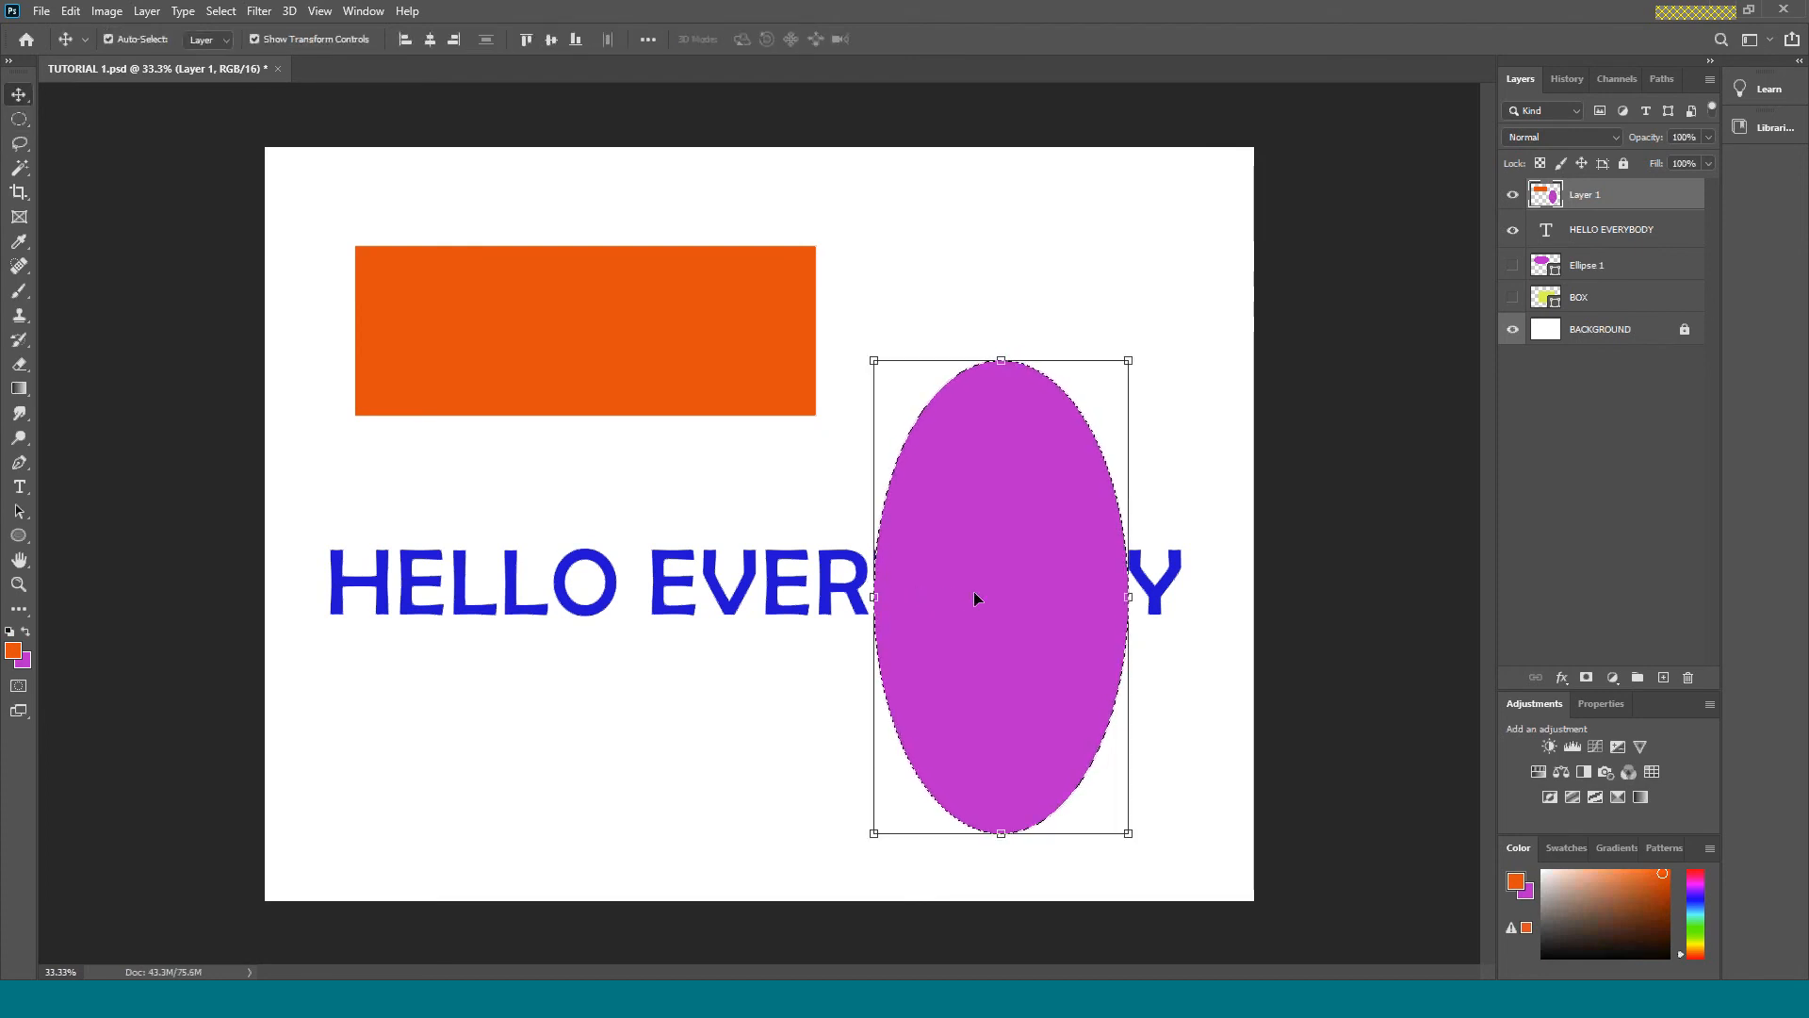
drag(993, 643, 1011, 487)
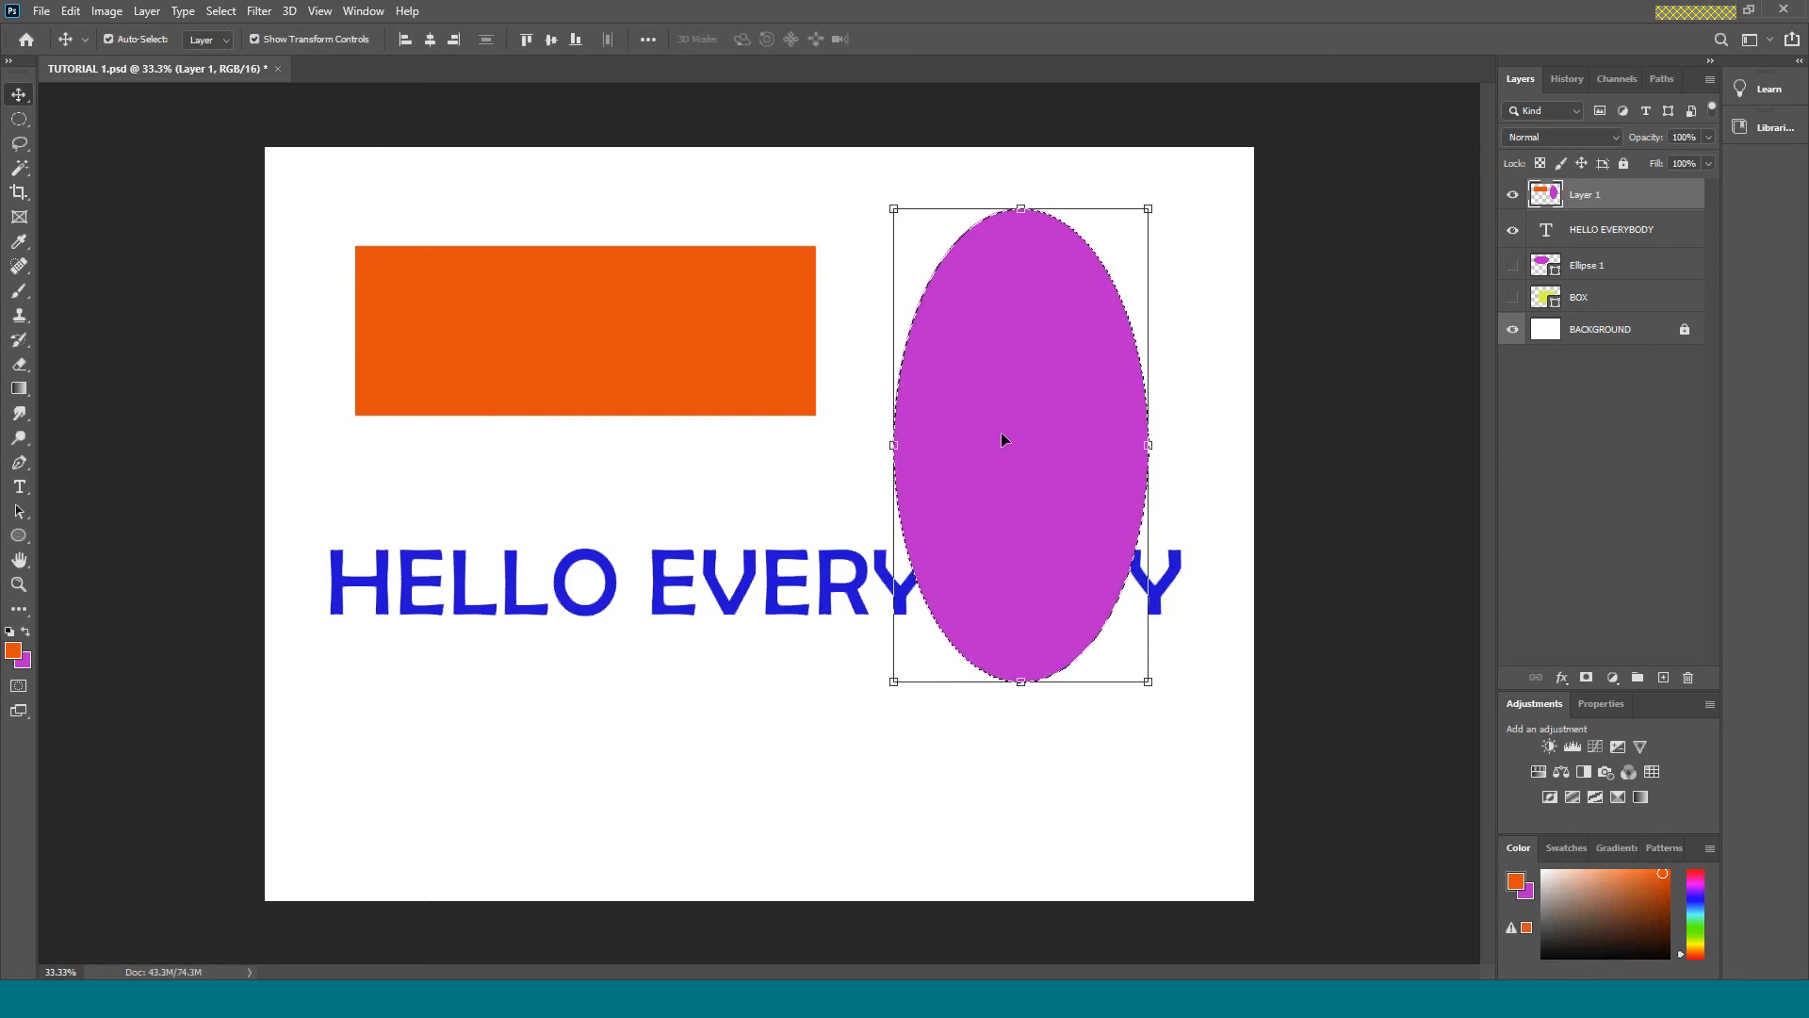
drag(1002, 437, 1034, 517)
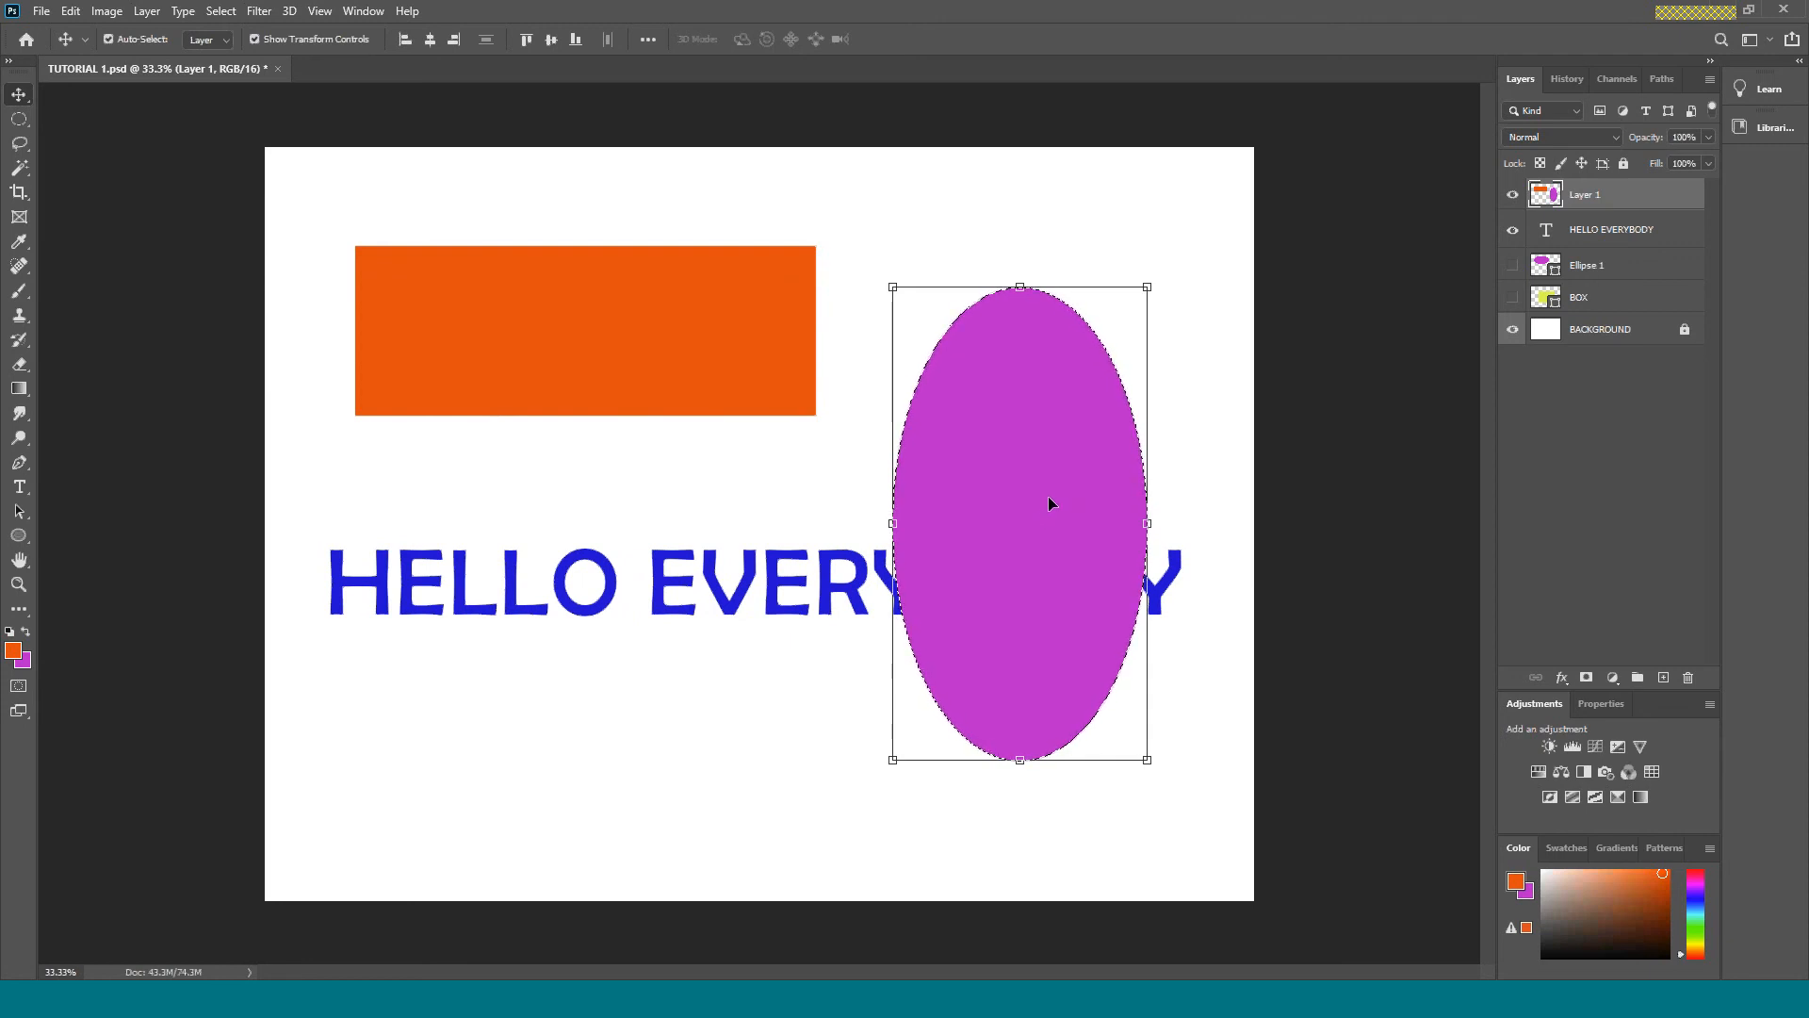
Cut the upper-right quarter out of the purple ellipse using a rectangular marquee selection.
key(m)
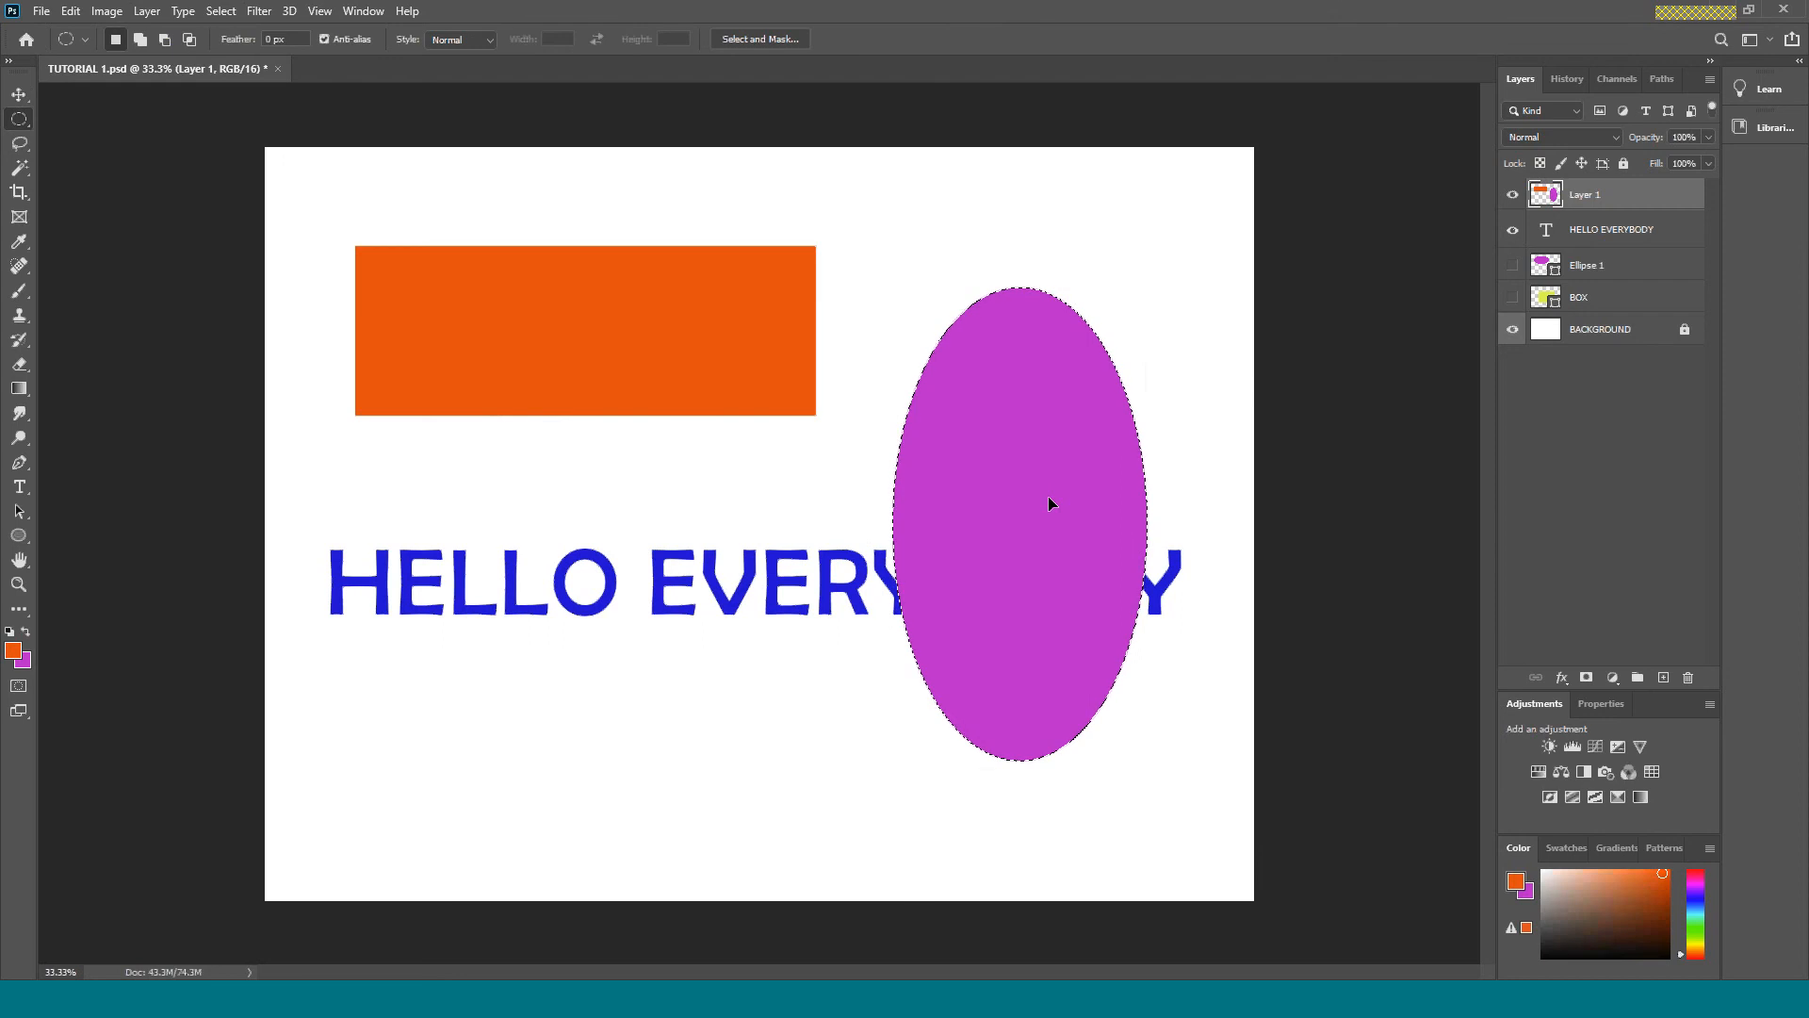
right_click(29, 131)
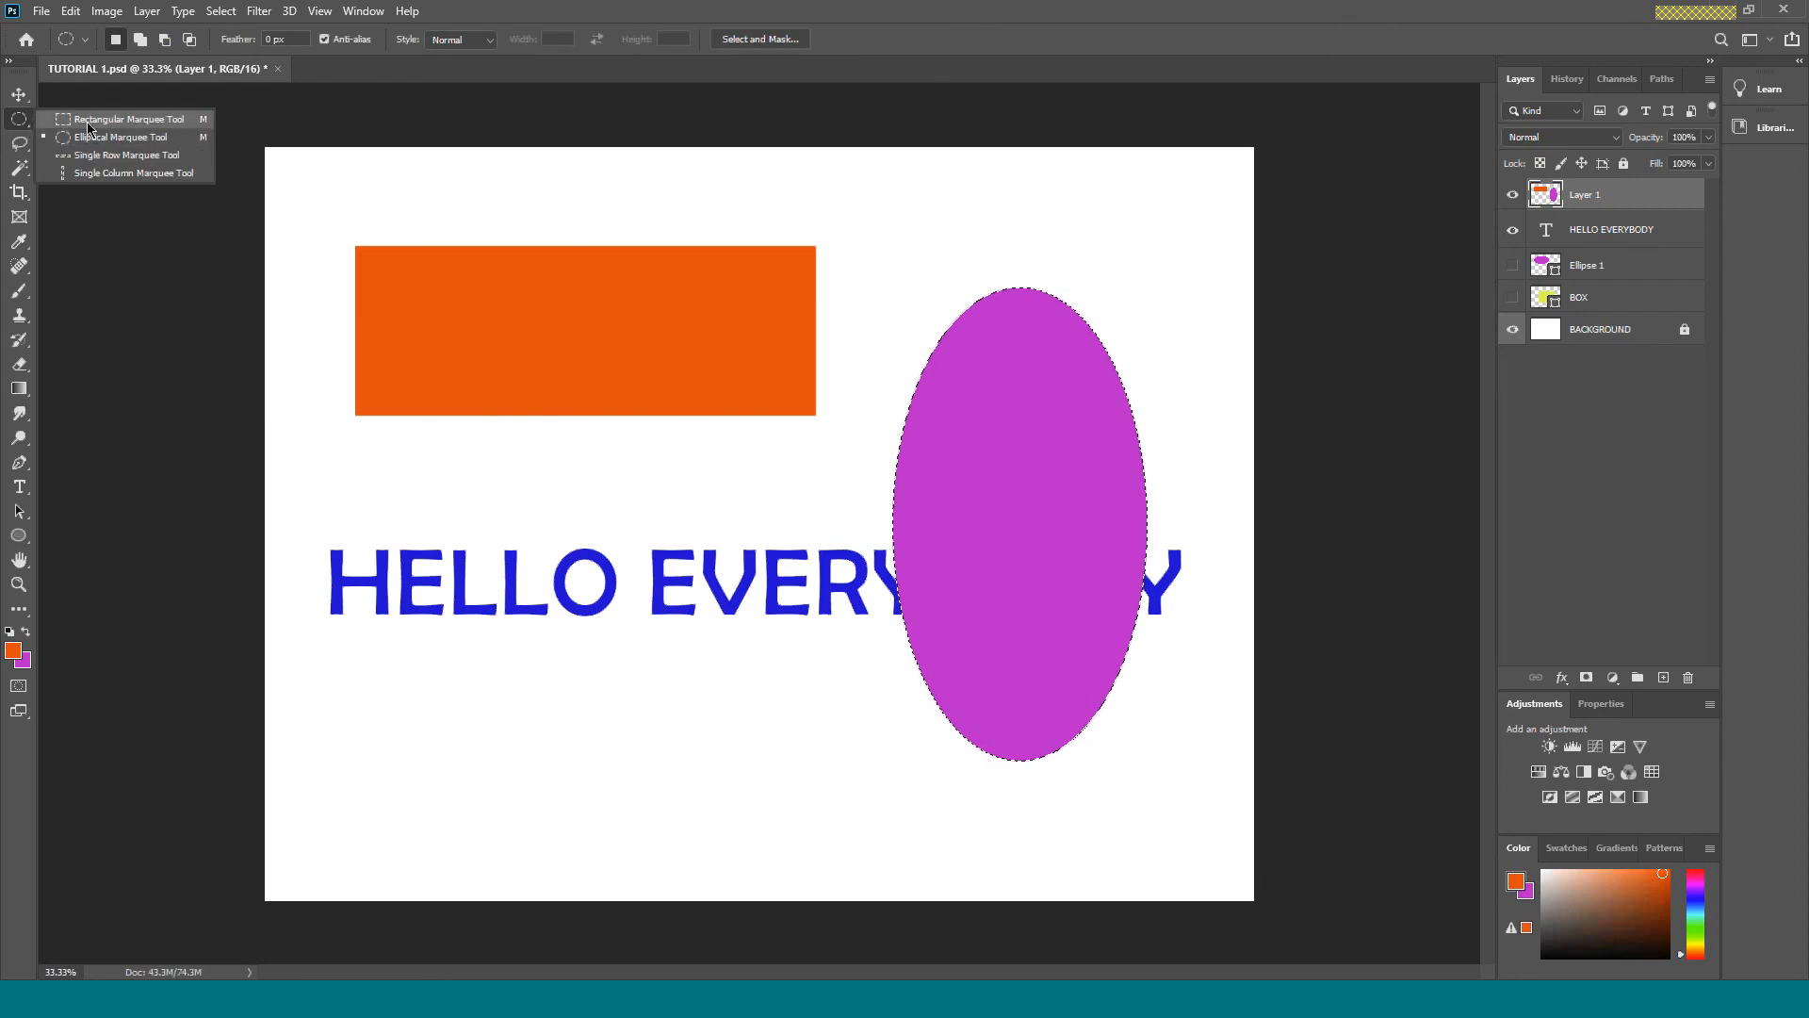
click(117, 119)
drag(1024, 217, 1173, 528)
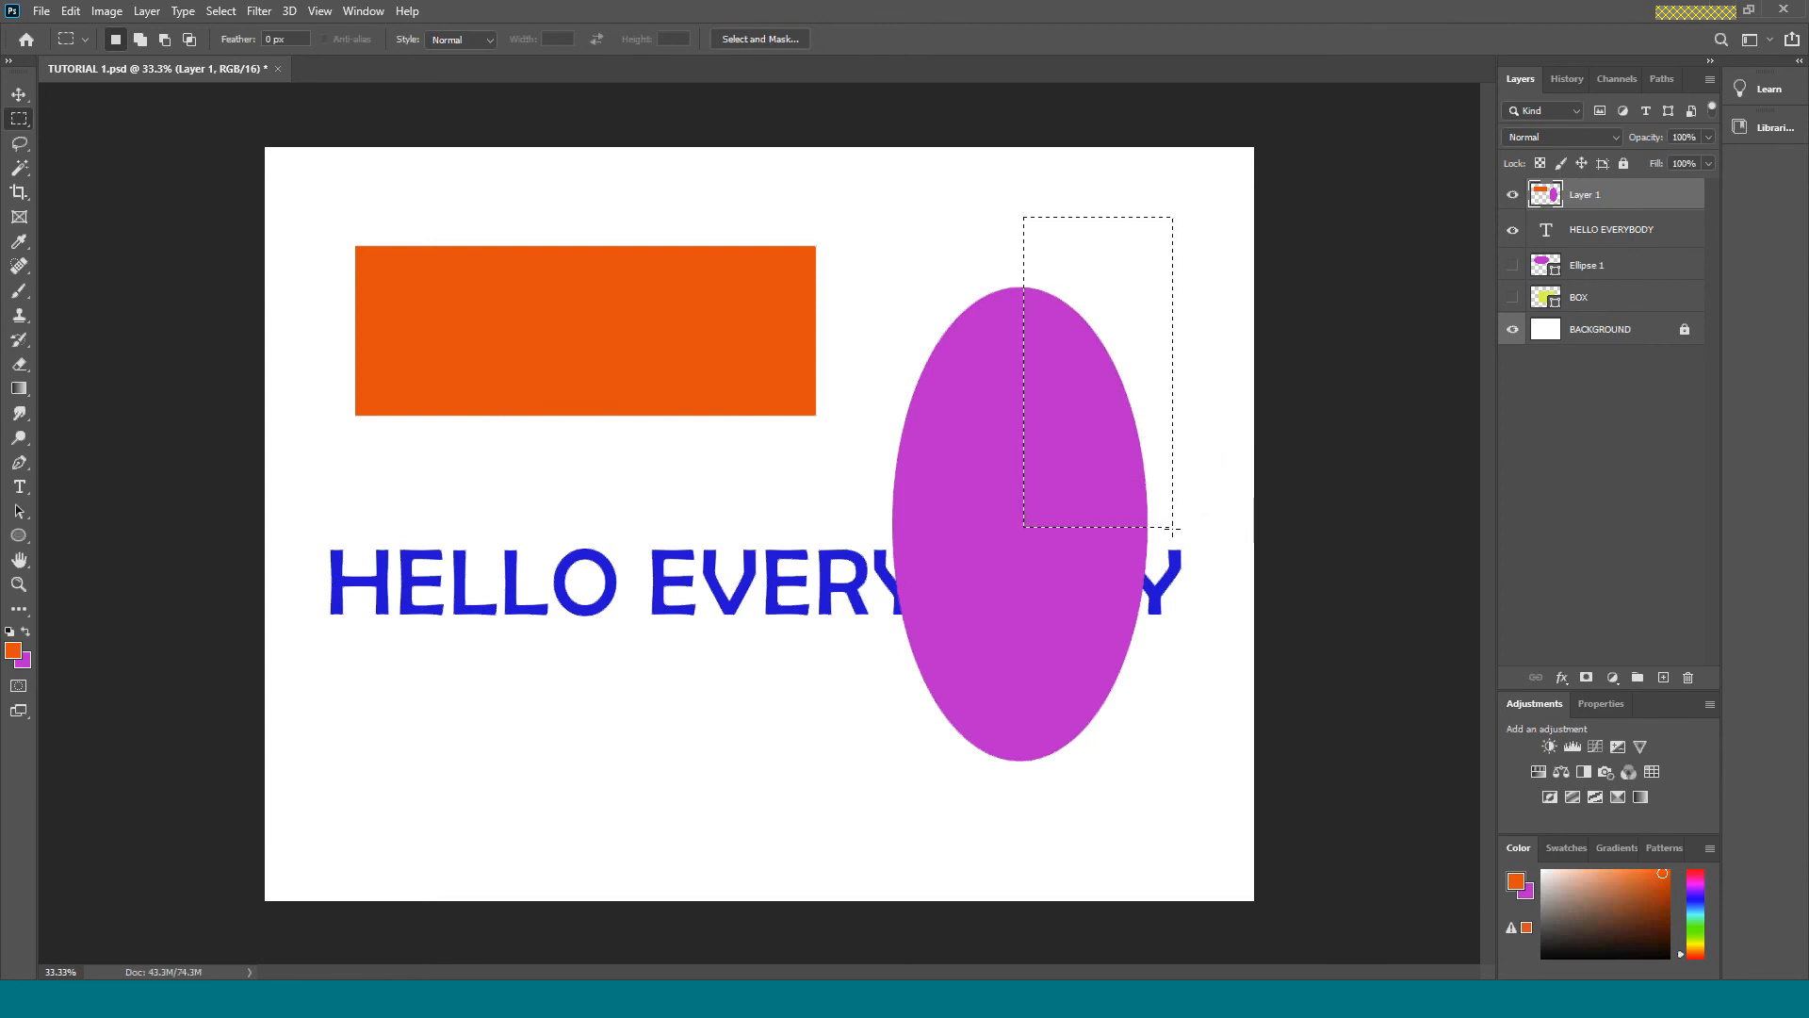
key(Delete)
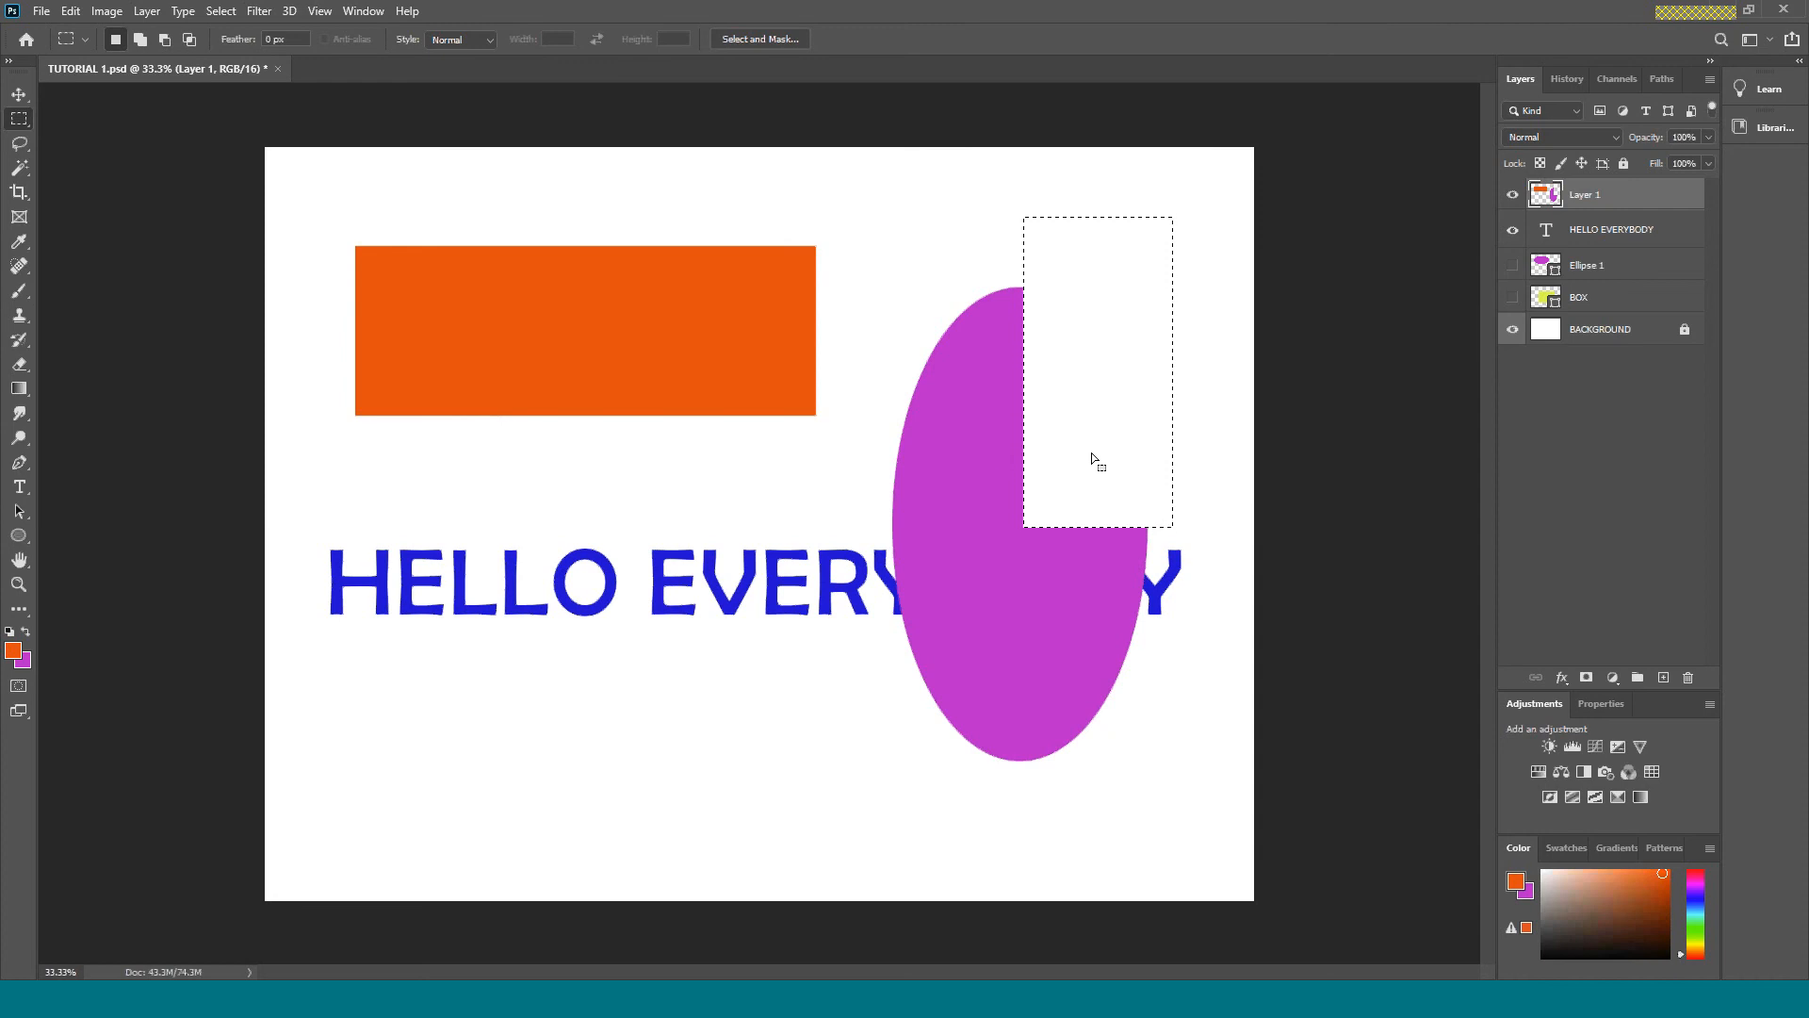
Reuse the rectangular selection outline to delete two separate vertical strips from the orange rectangle.
drag(1089, 445, 466, 449)
key(Delete)
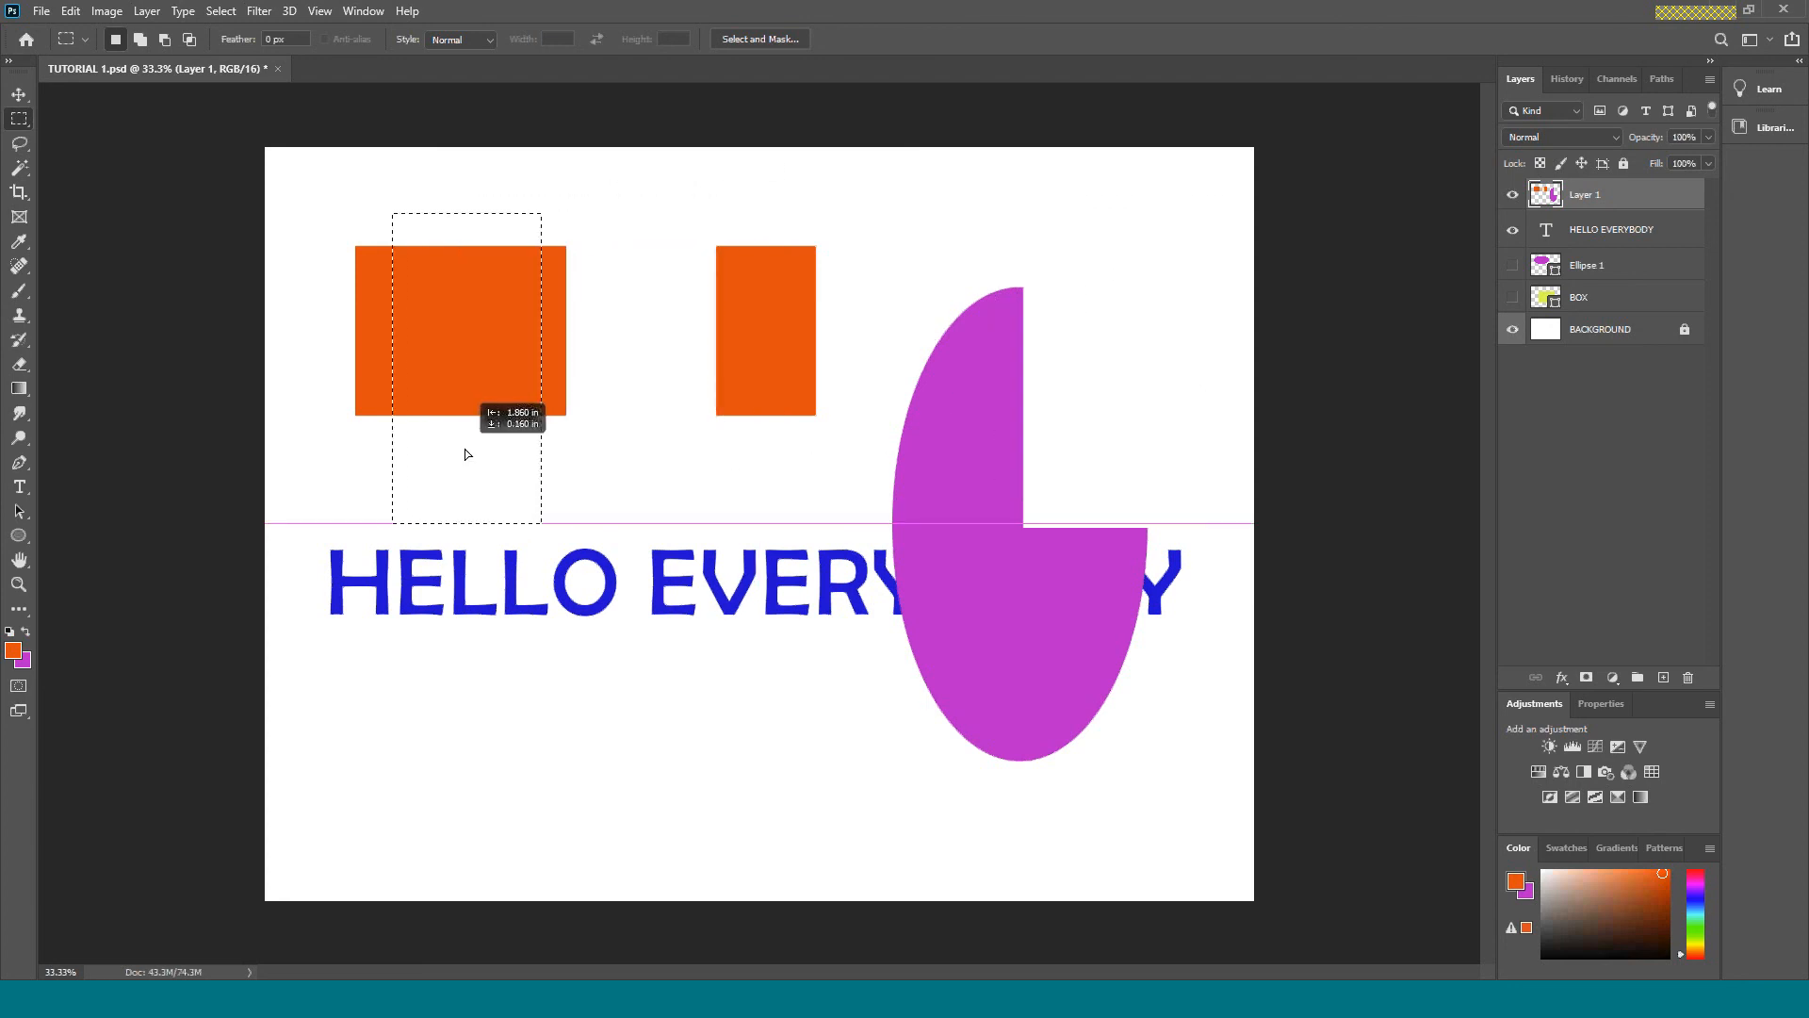
key(Delete)
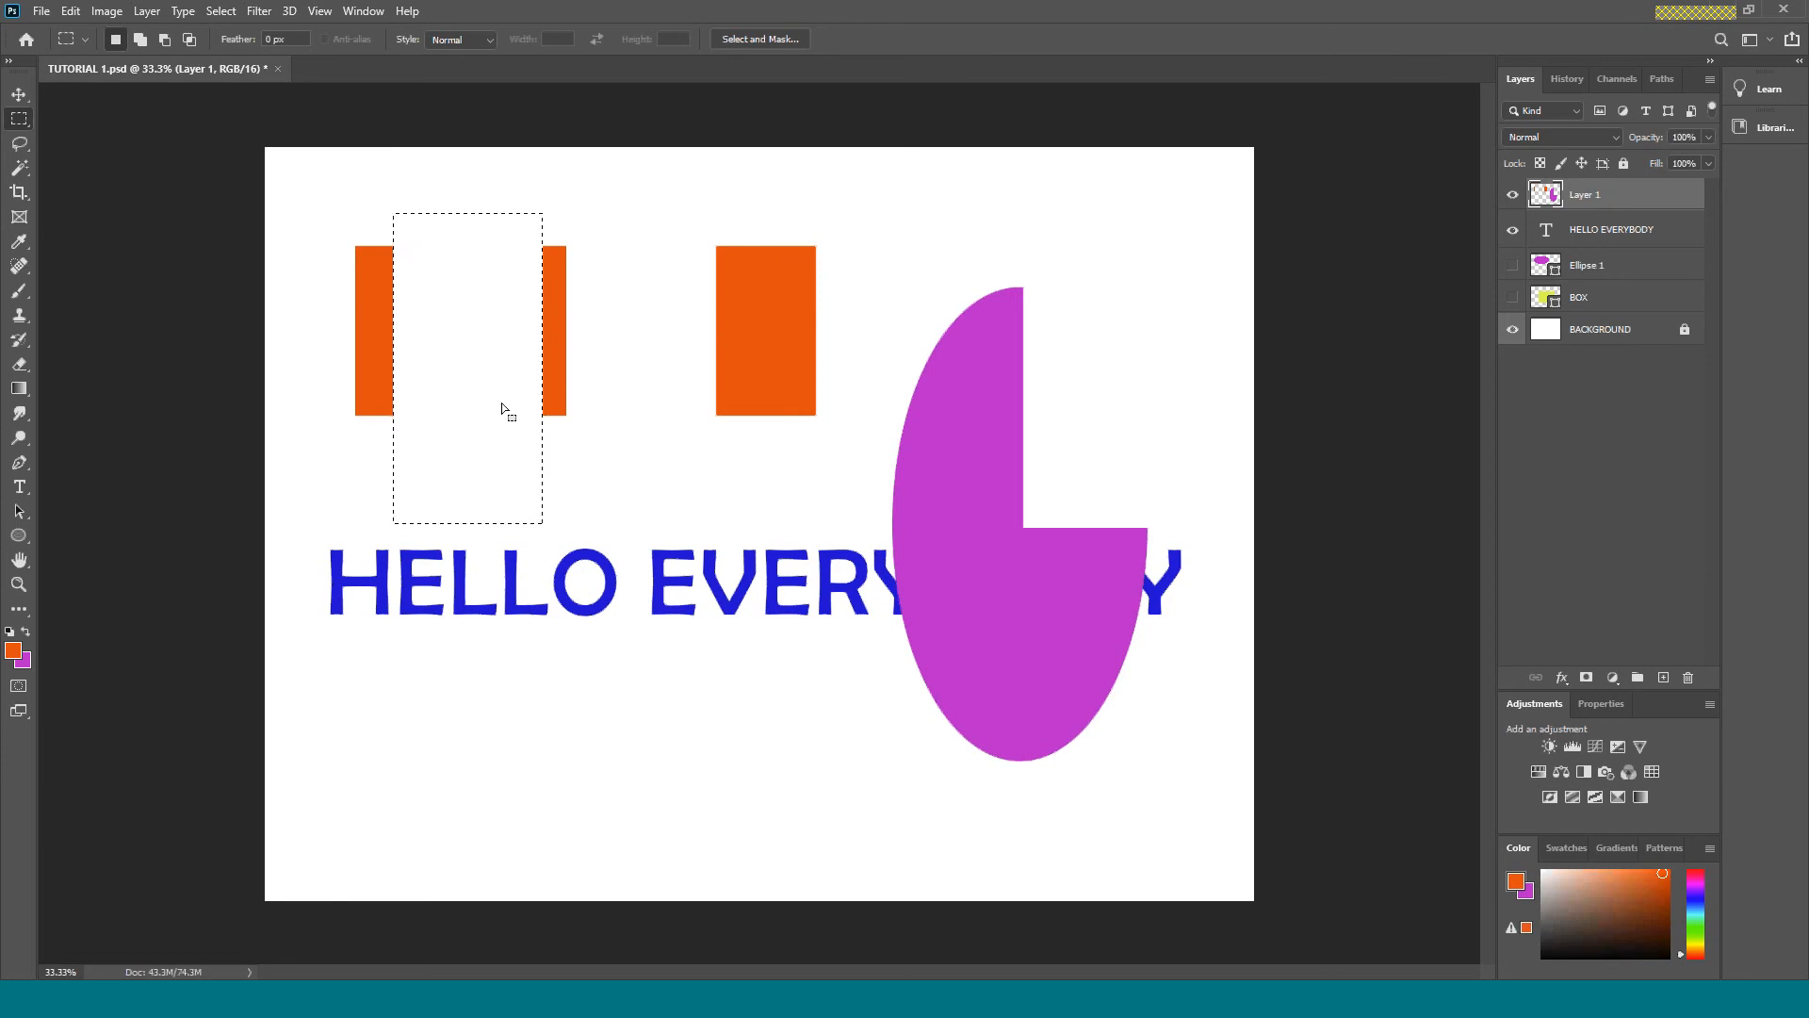
Clear the selection and delete the Layer 1, BOX and Ellipse 1 layers, leaving the text and background layers.
key(ctrl+d)
drag(1593, 195, 1688, 677)
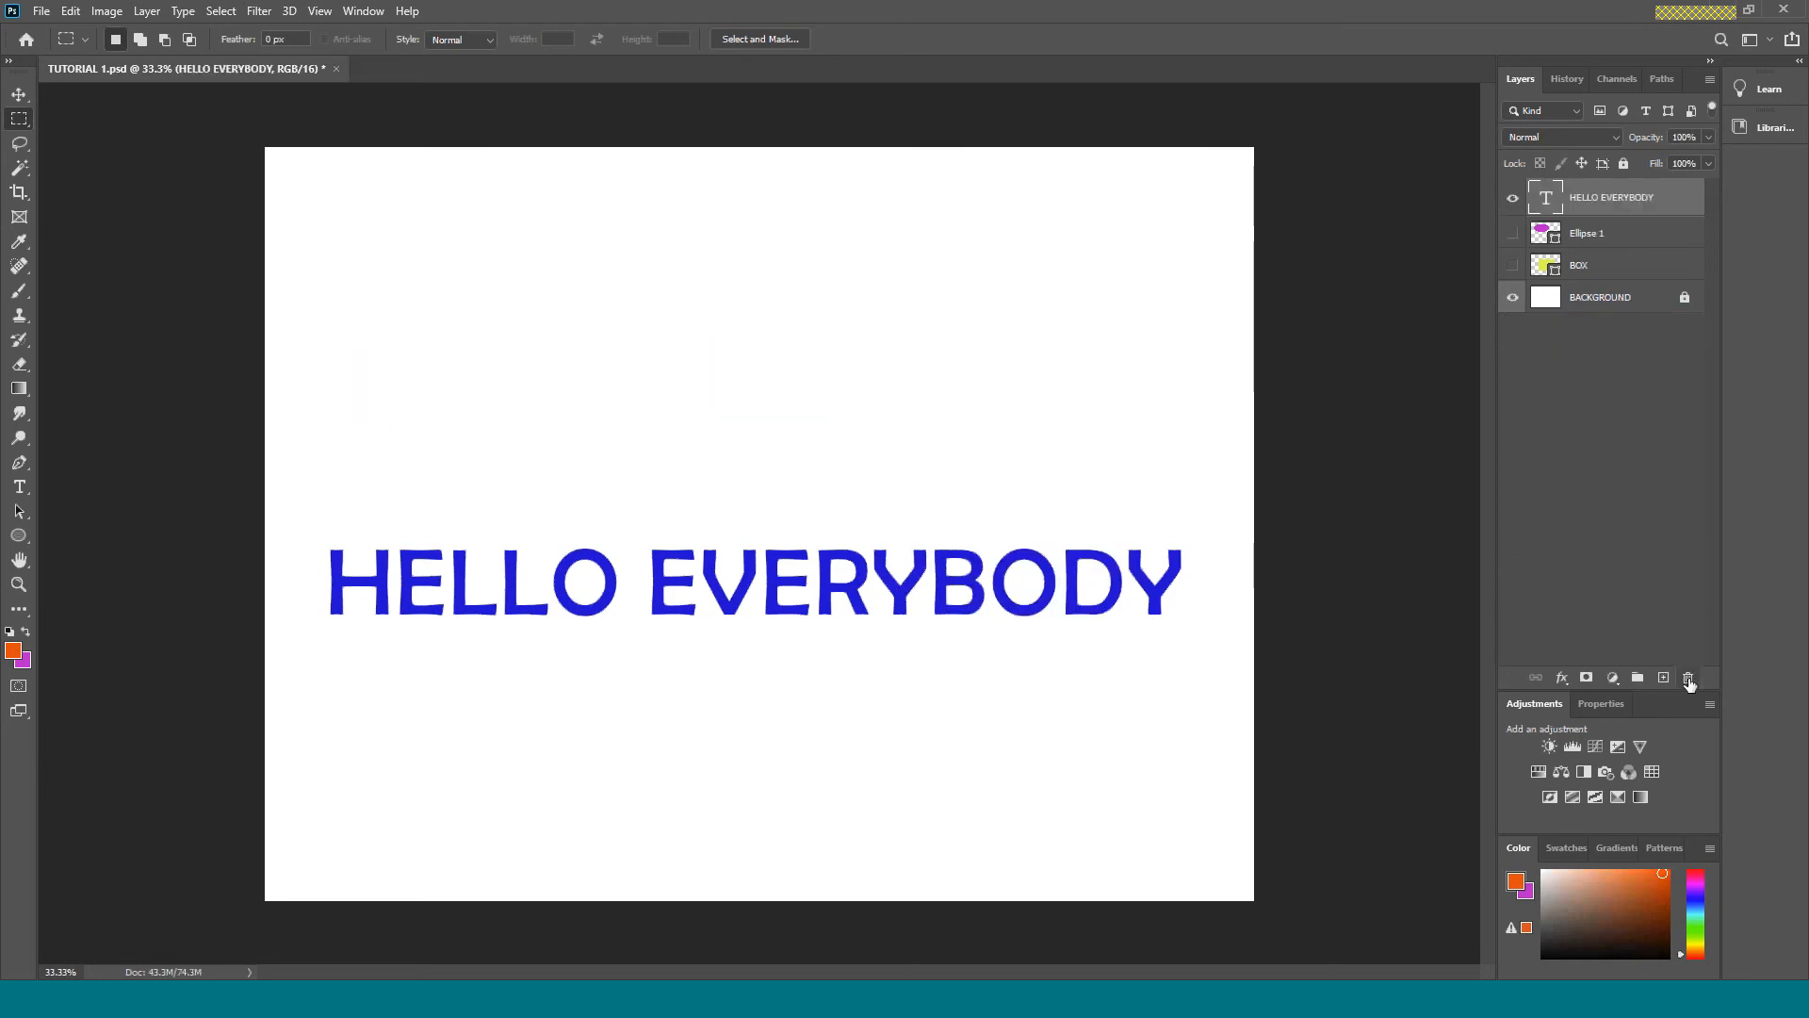
drag(1602, 267, 1688, 678)
drag(1620, 237, 1690, 680)
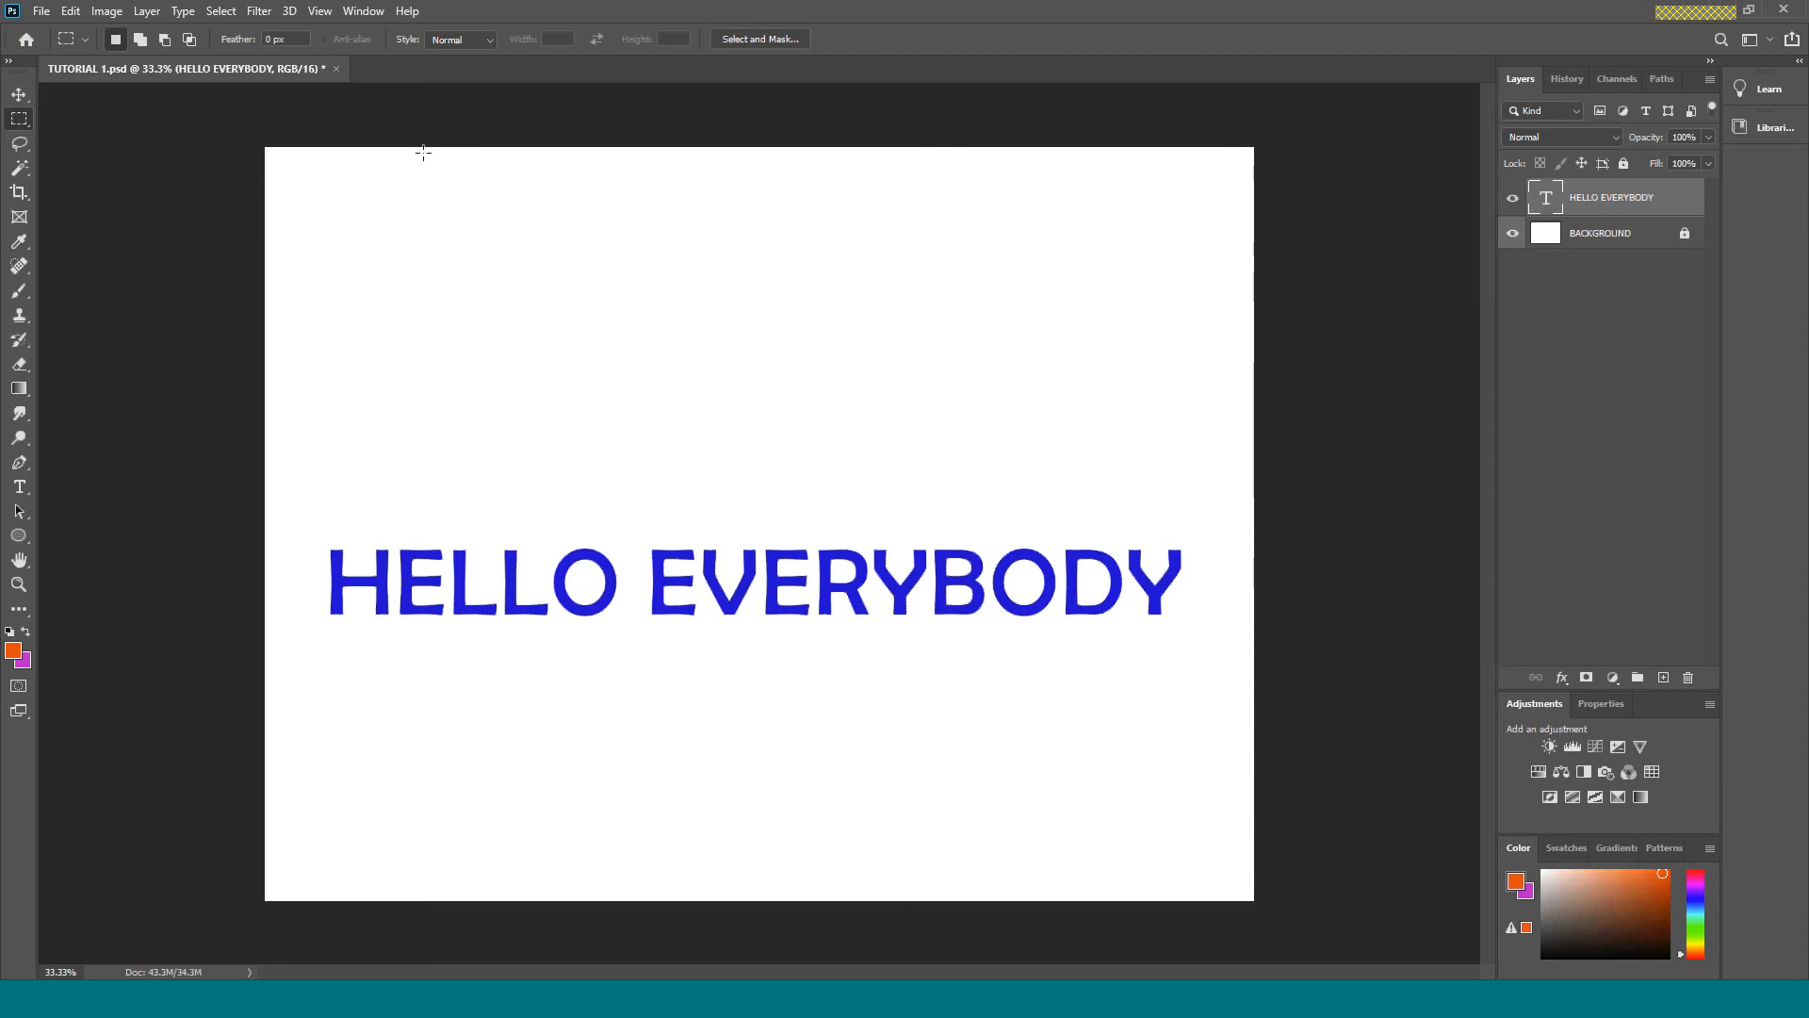
Draw a large rectangular marquee around the canvas centre and fill it with the purple background colour on a new layer.
drag(562, 322, 1048, 780)
click(1663, 677)
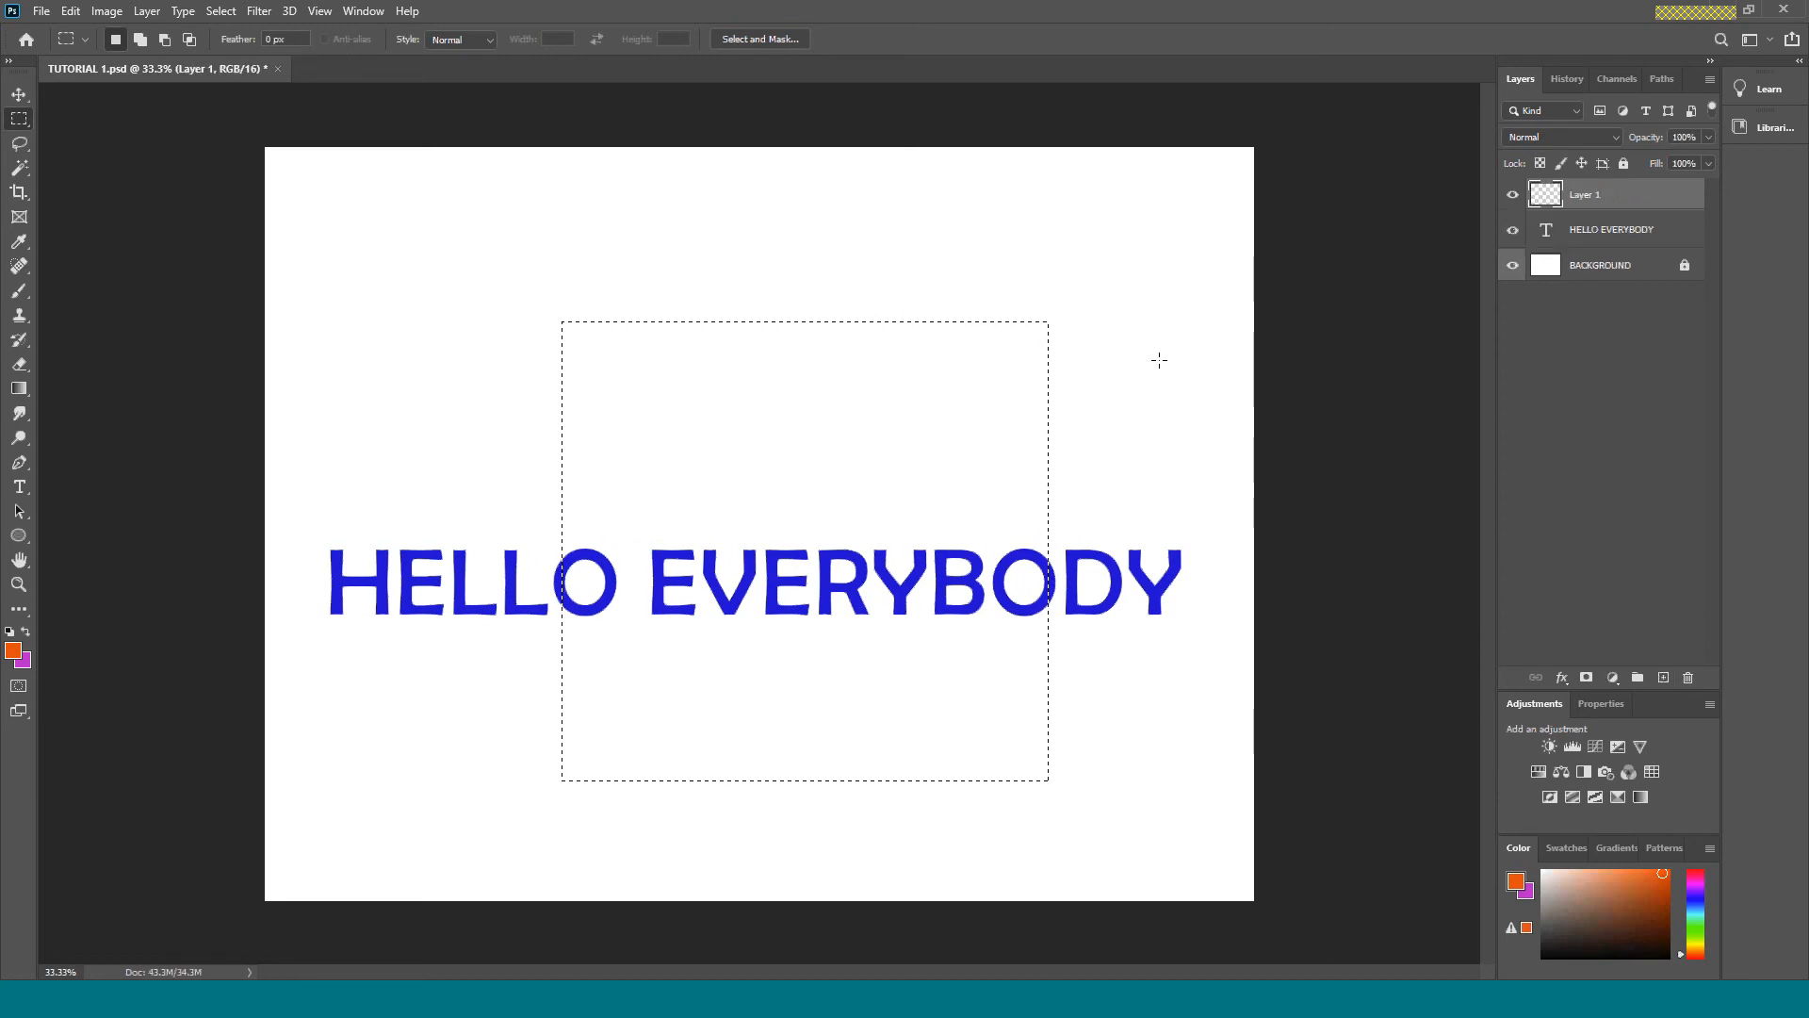
key(ctrl+BackSpace)
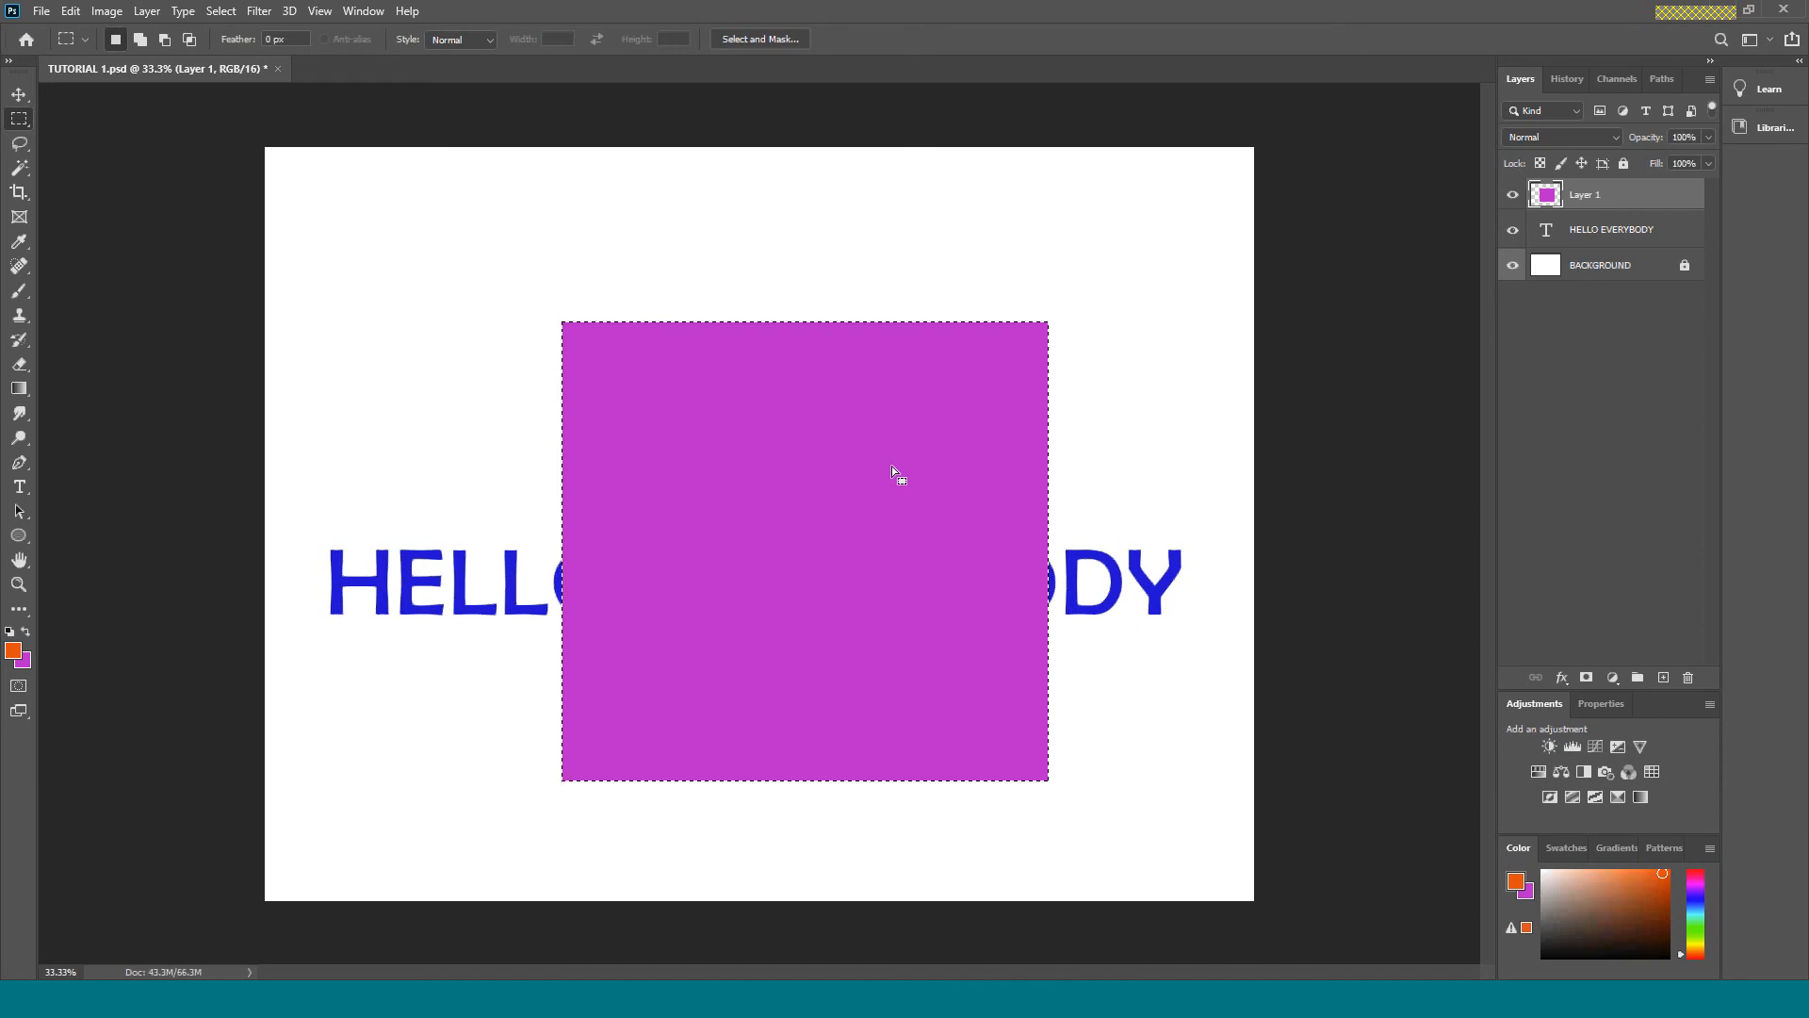
Scale the purple rectangle proportionally to 51% with Free Transform, keeping its lower-left corner in place.
key(ctrl+t)
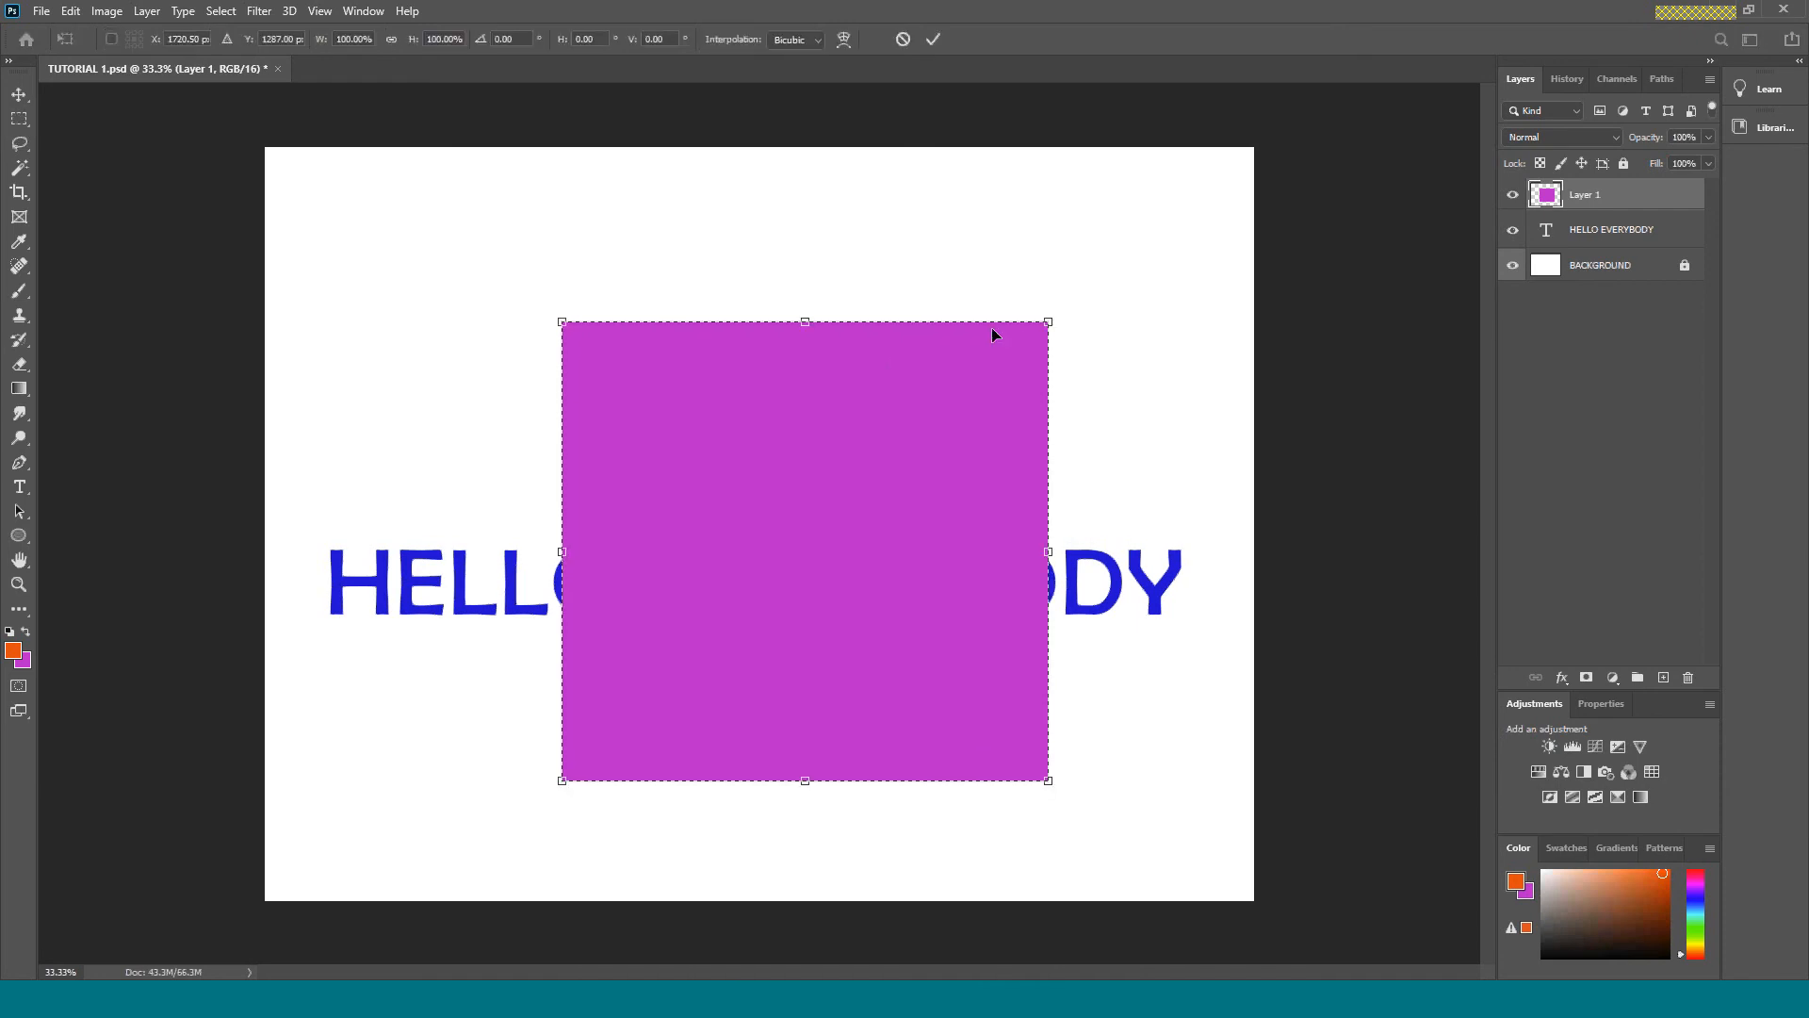
drag(1049, 318, 772, 504)
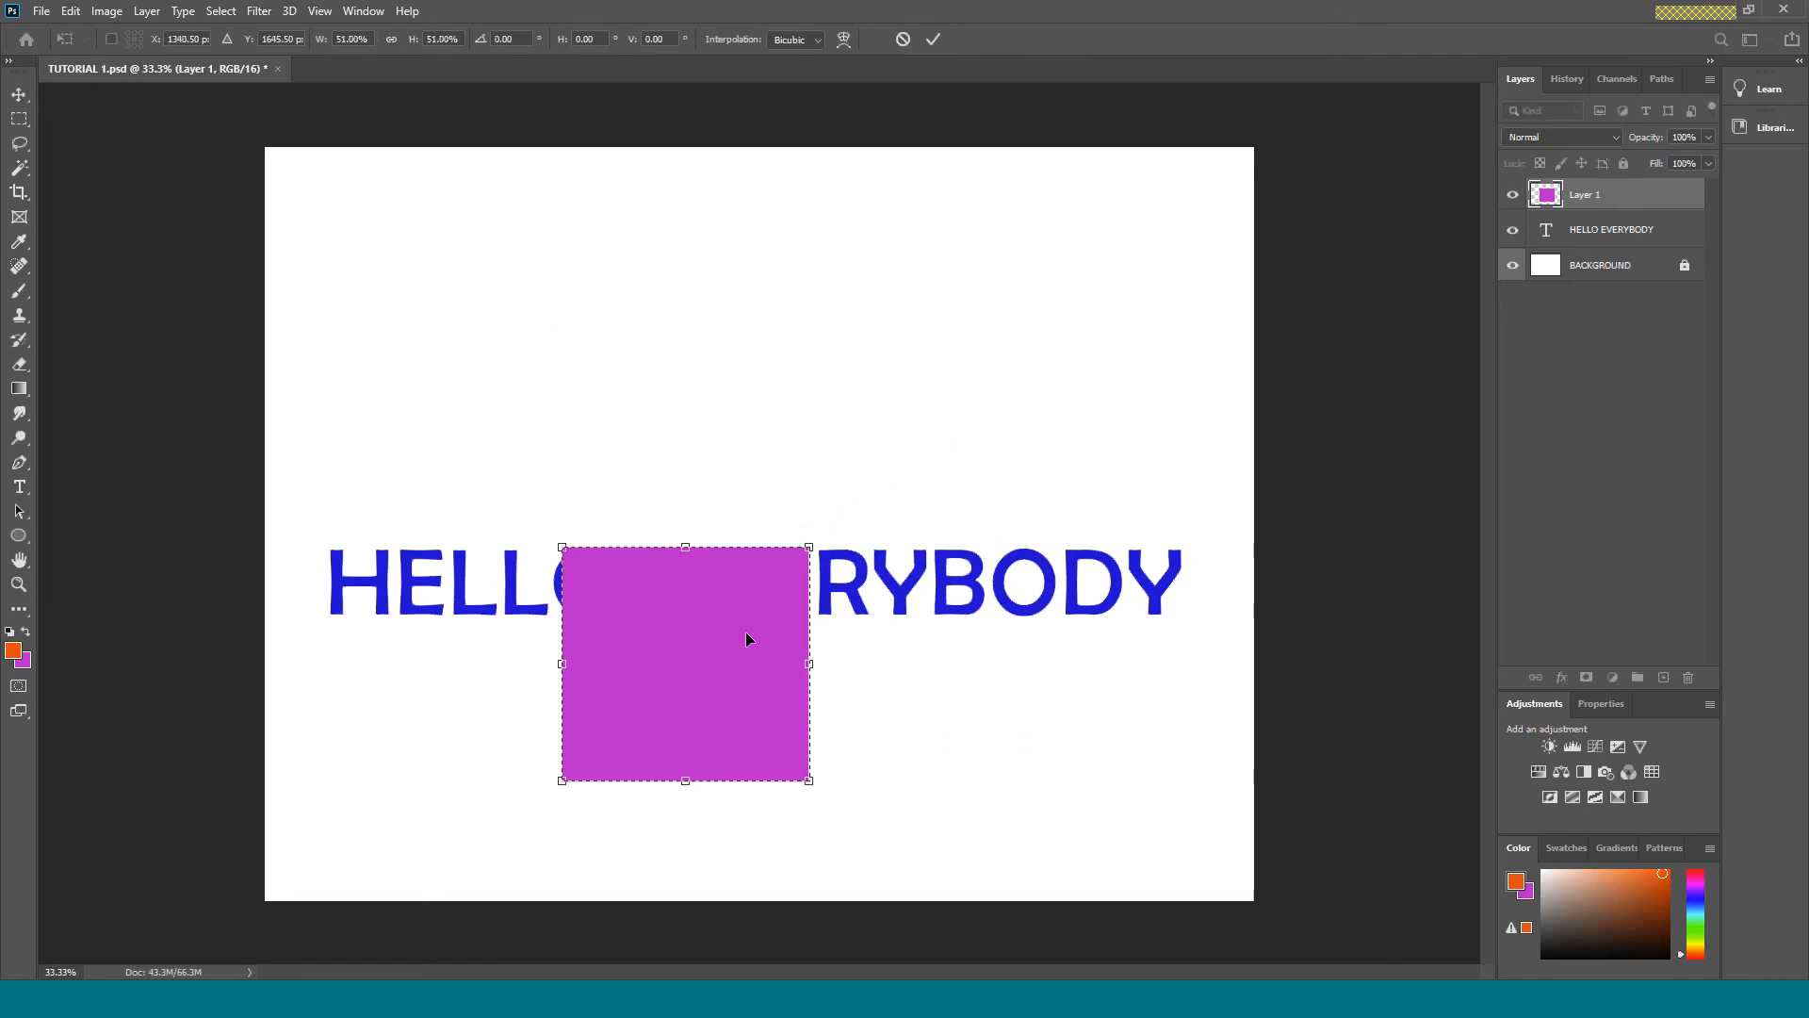
key(Return)
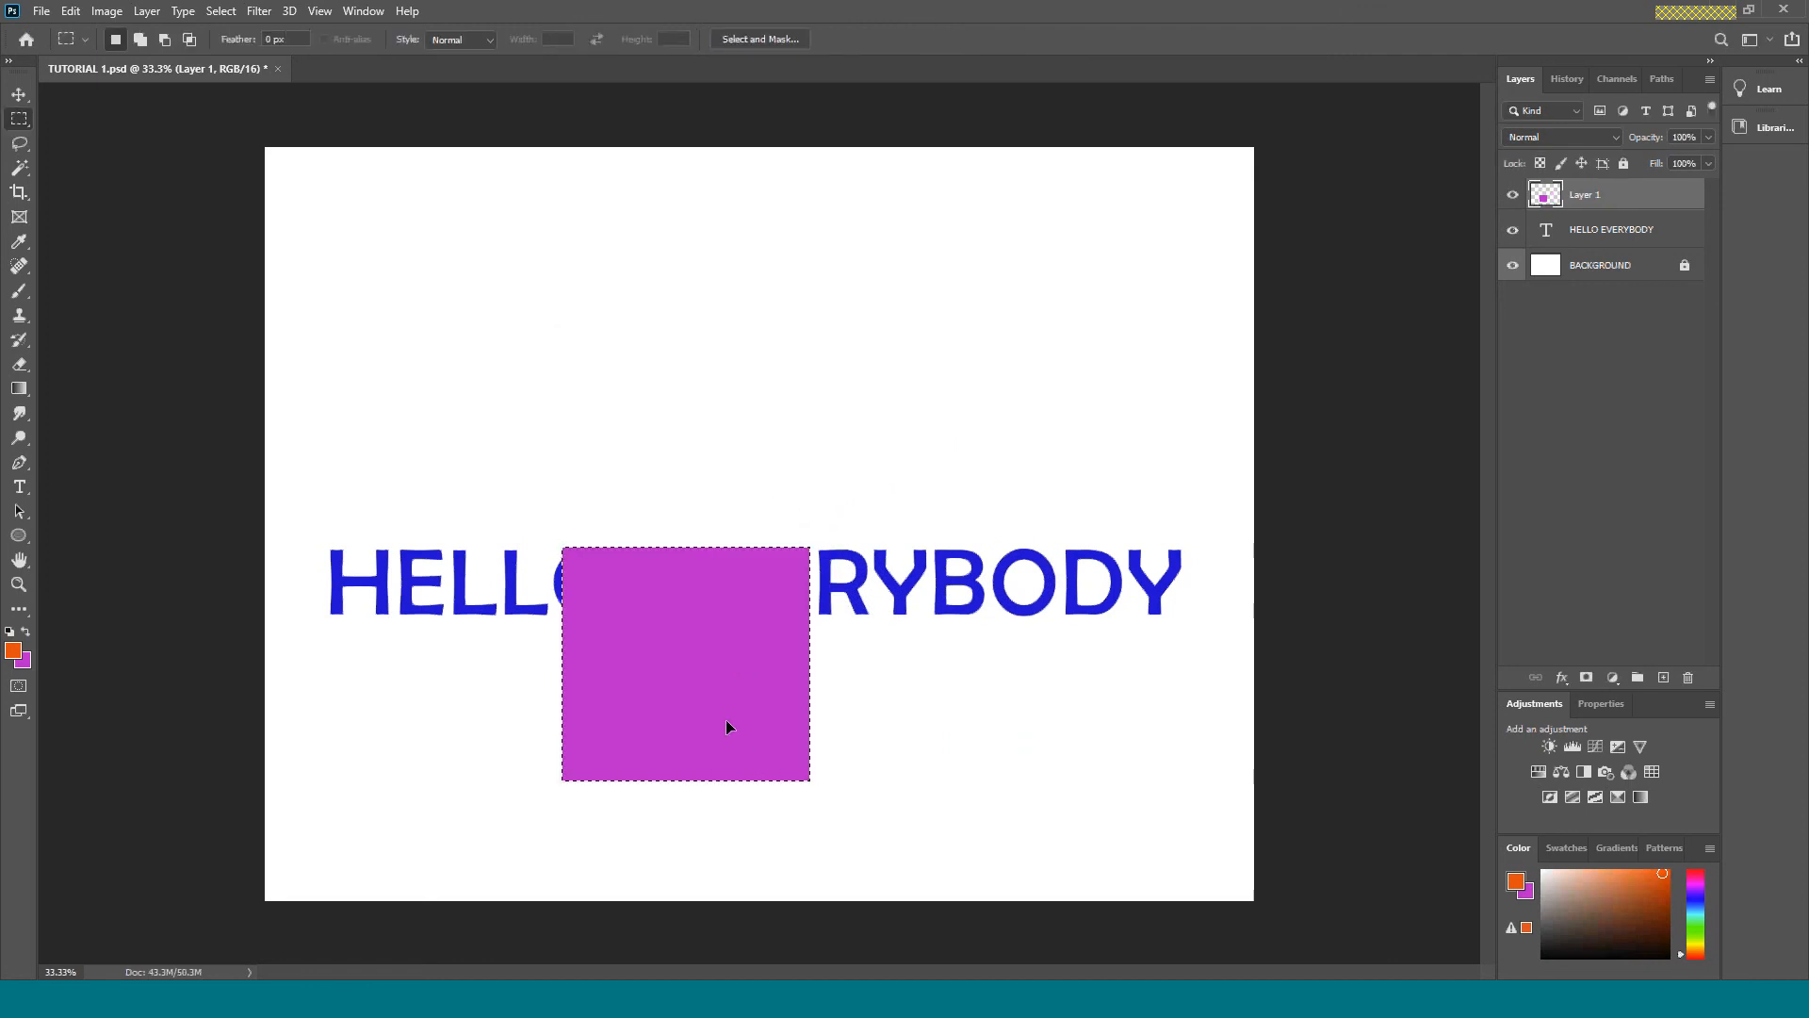
Move the purple rectangle above the HELLO EVERYBODY text with the Move tool and clear the selection.
key(v)
drag(727, 727, 744, 386)
click(987, 384)
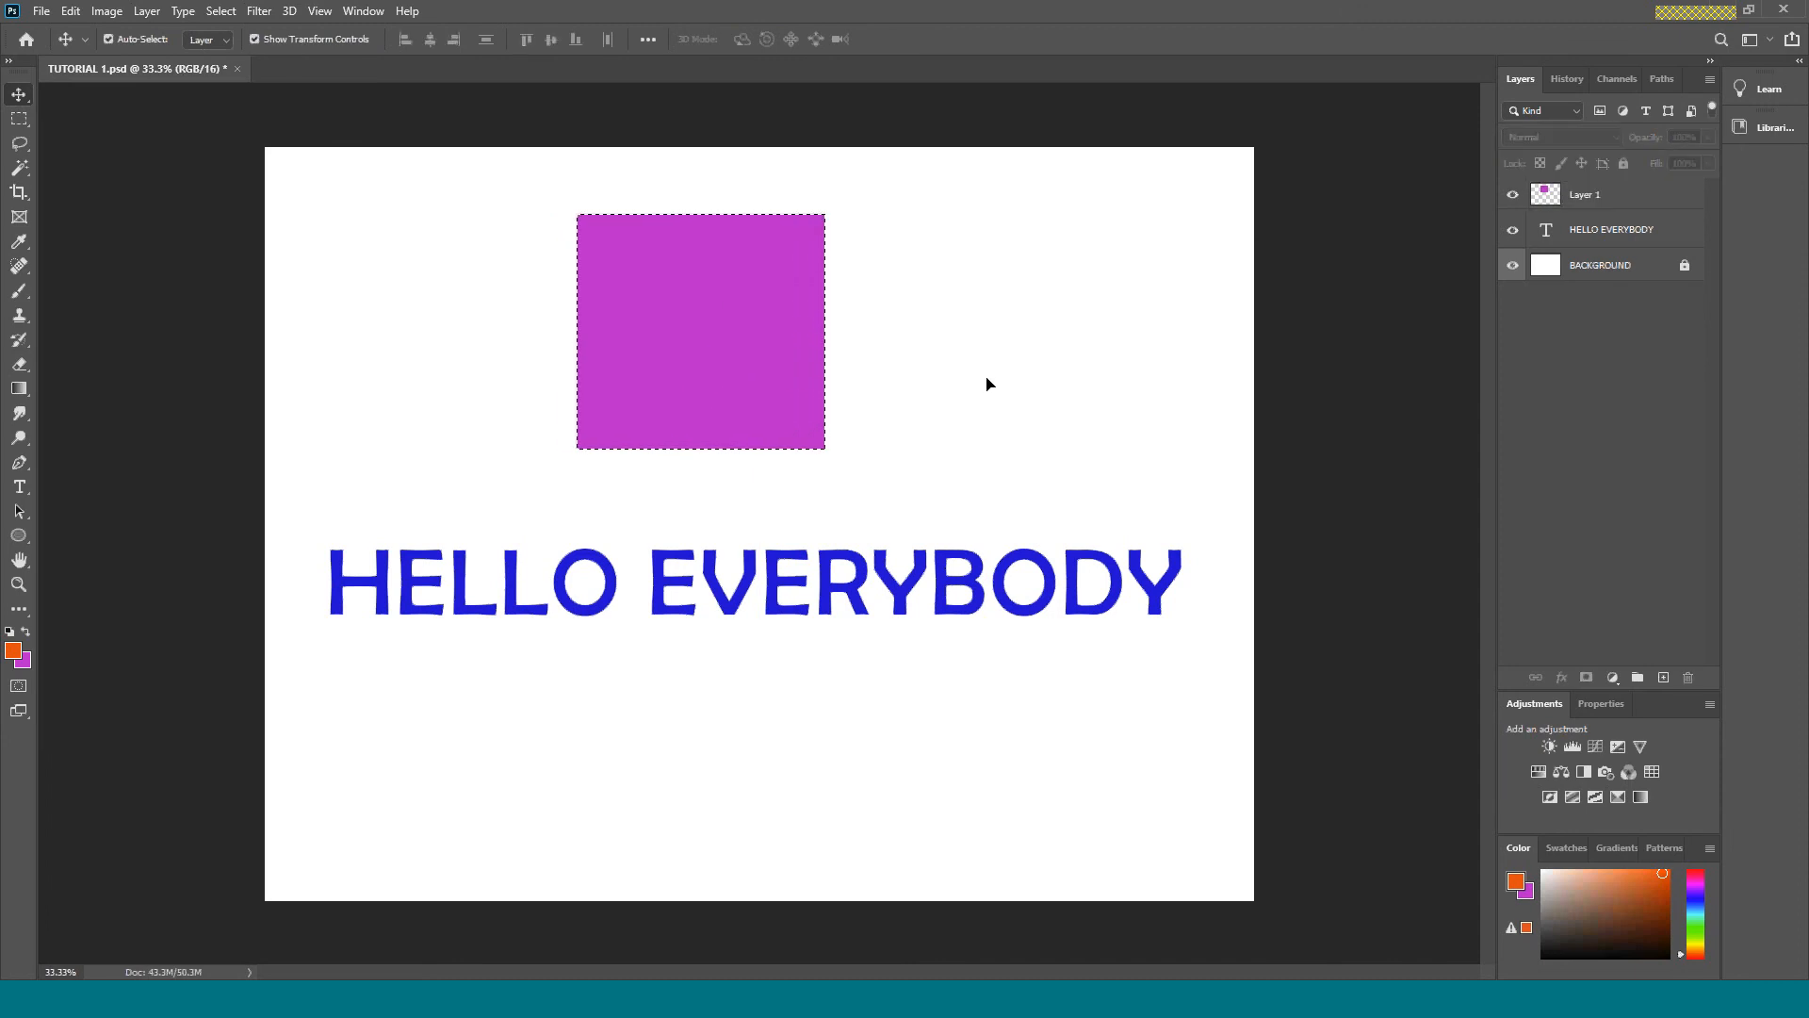
key(ctrl+d)
Rename the purple rectangle's layer as BOX and deselect it.
click(1580, 202)
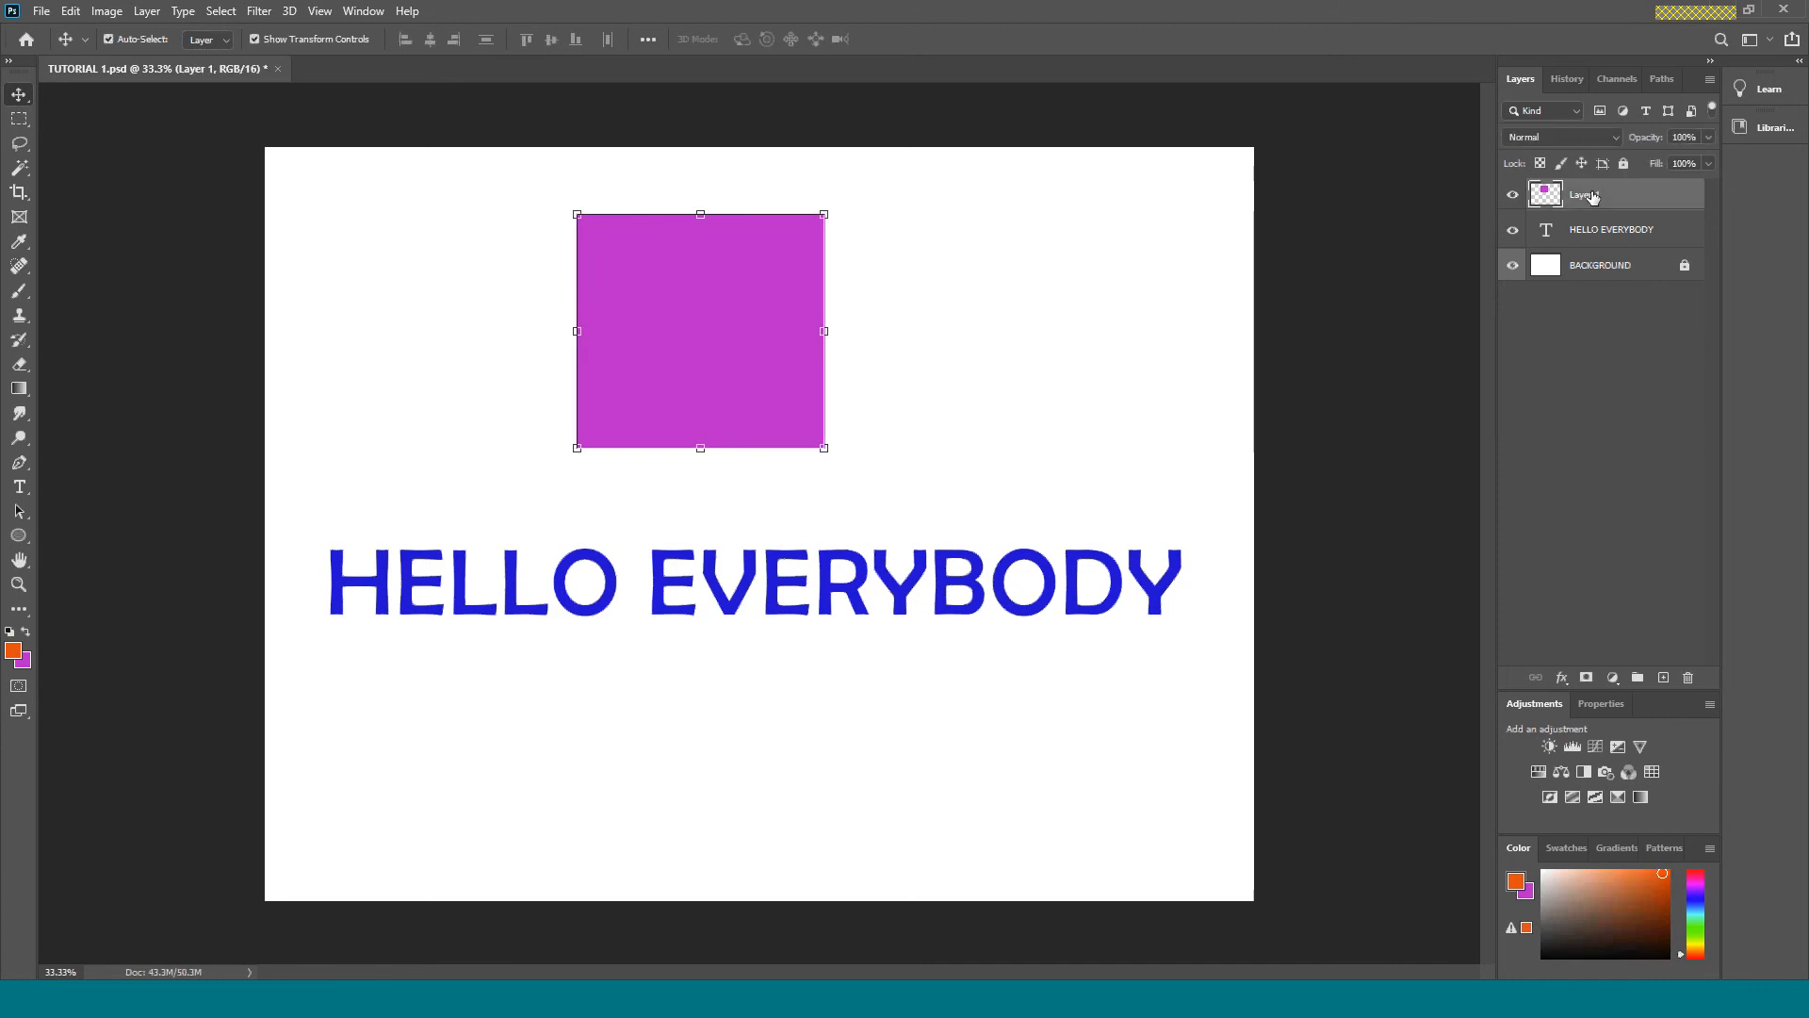
double_click(1585, 197)
text(BOX)
key(Return)
click(1049, 303)
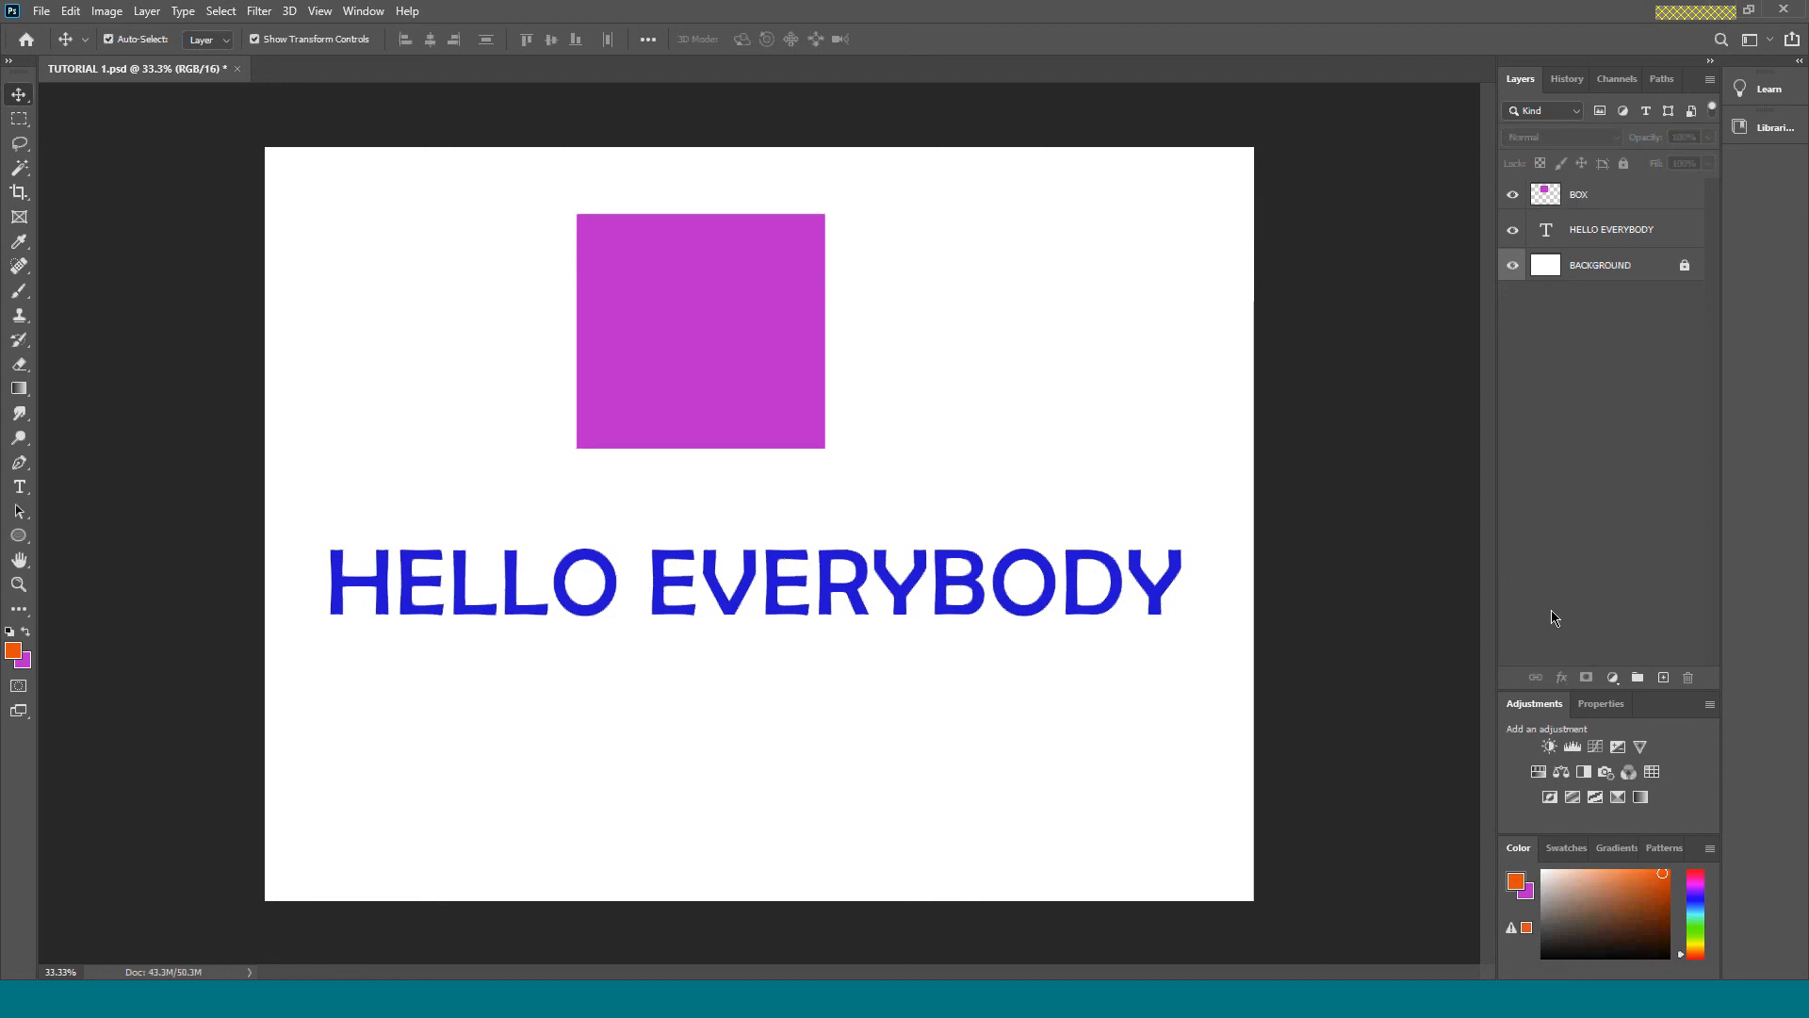
Add a Drop Shadow effect to the BOX layer and set its angle to 135°.
click(1601, 195)
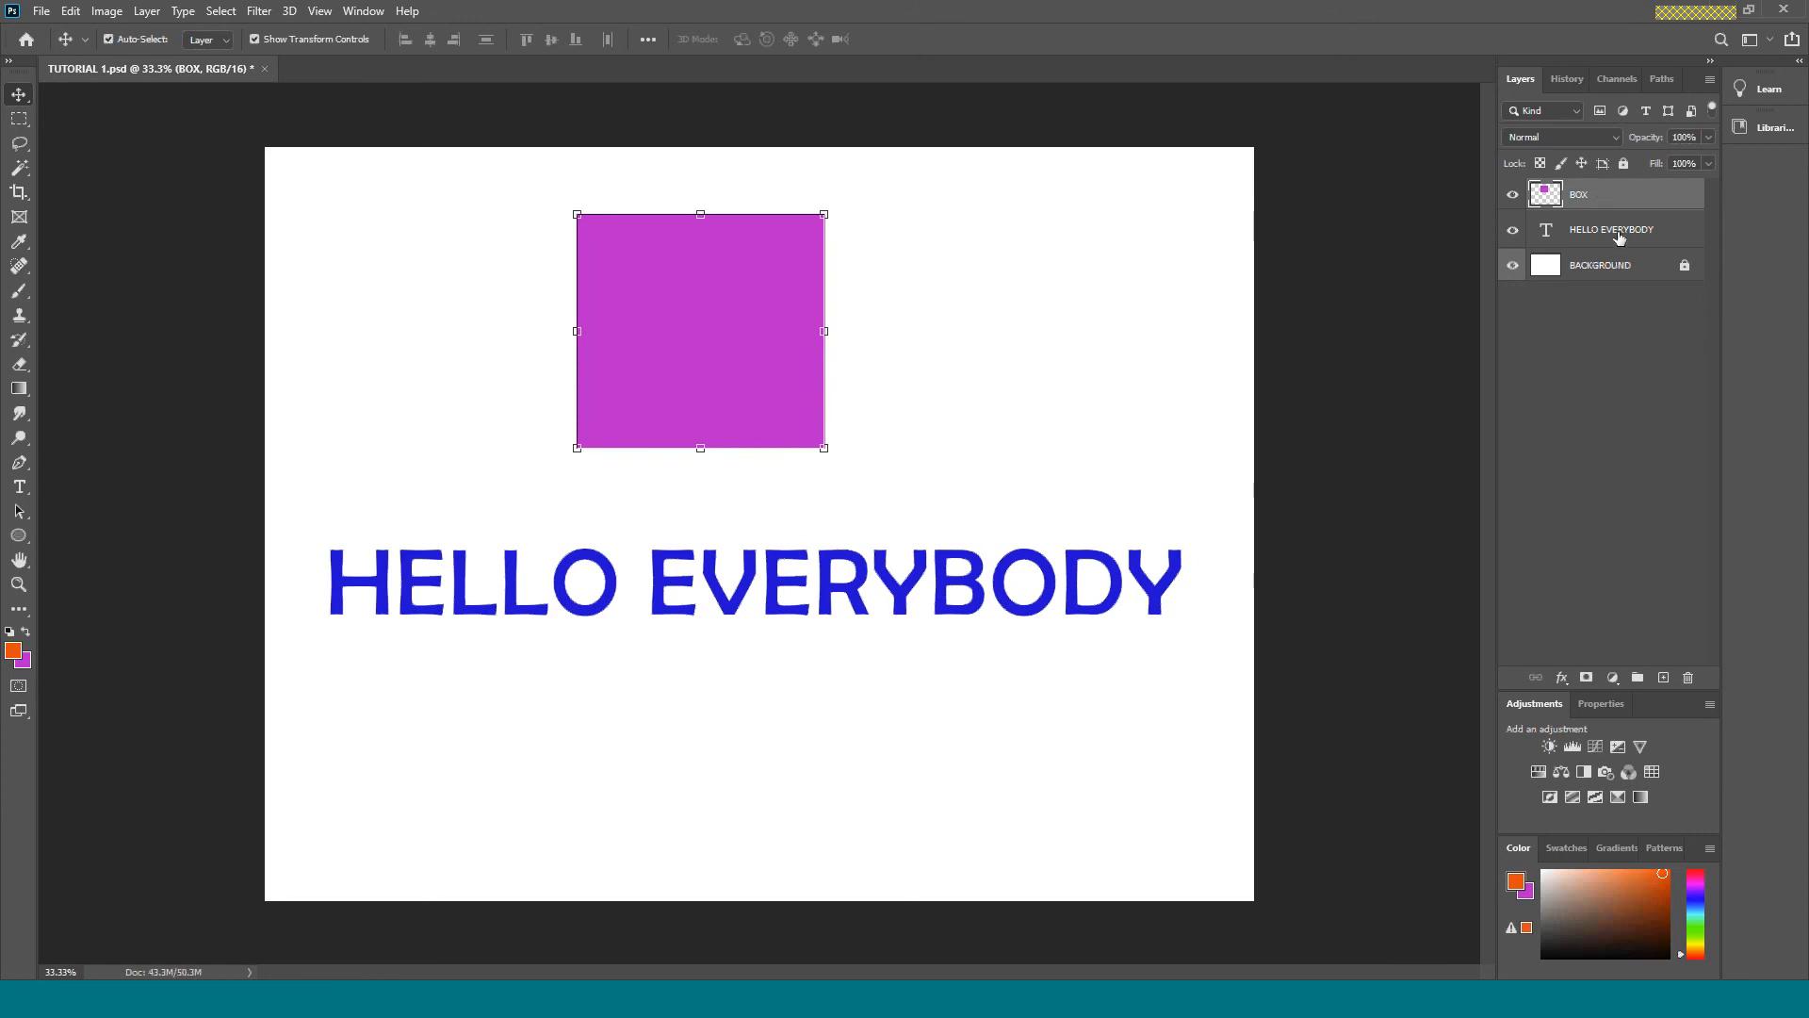
click(1562, 679)
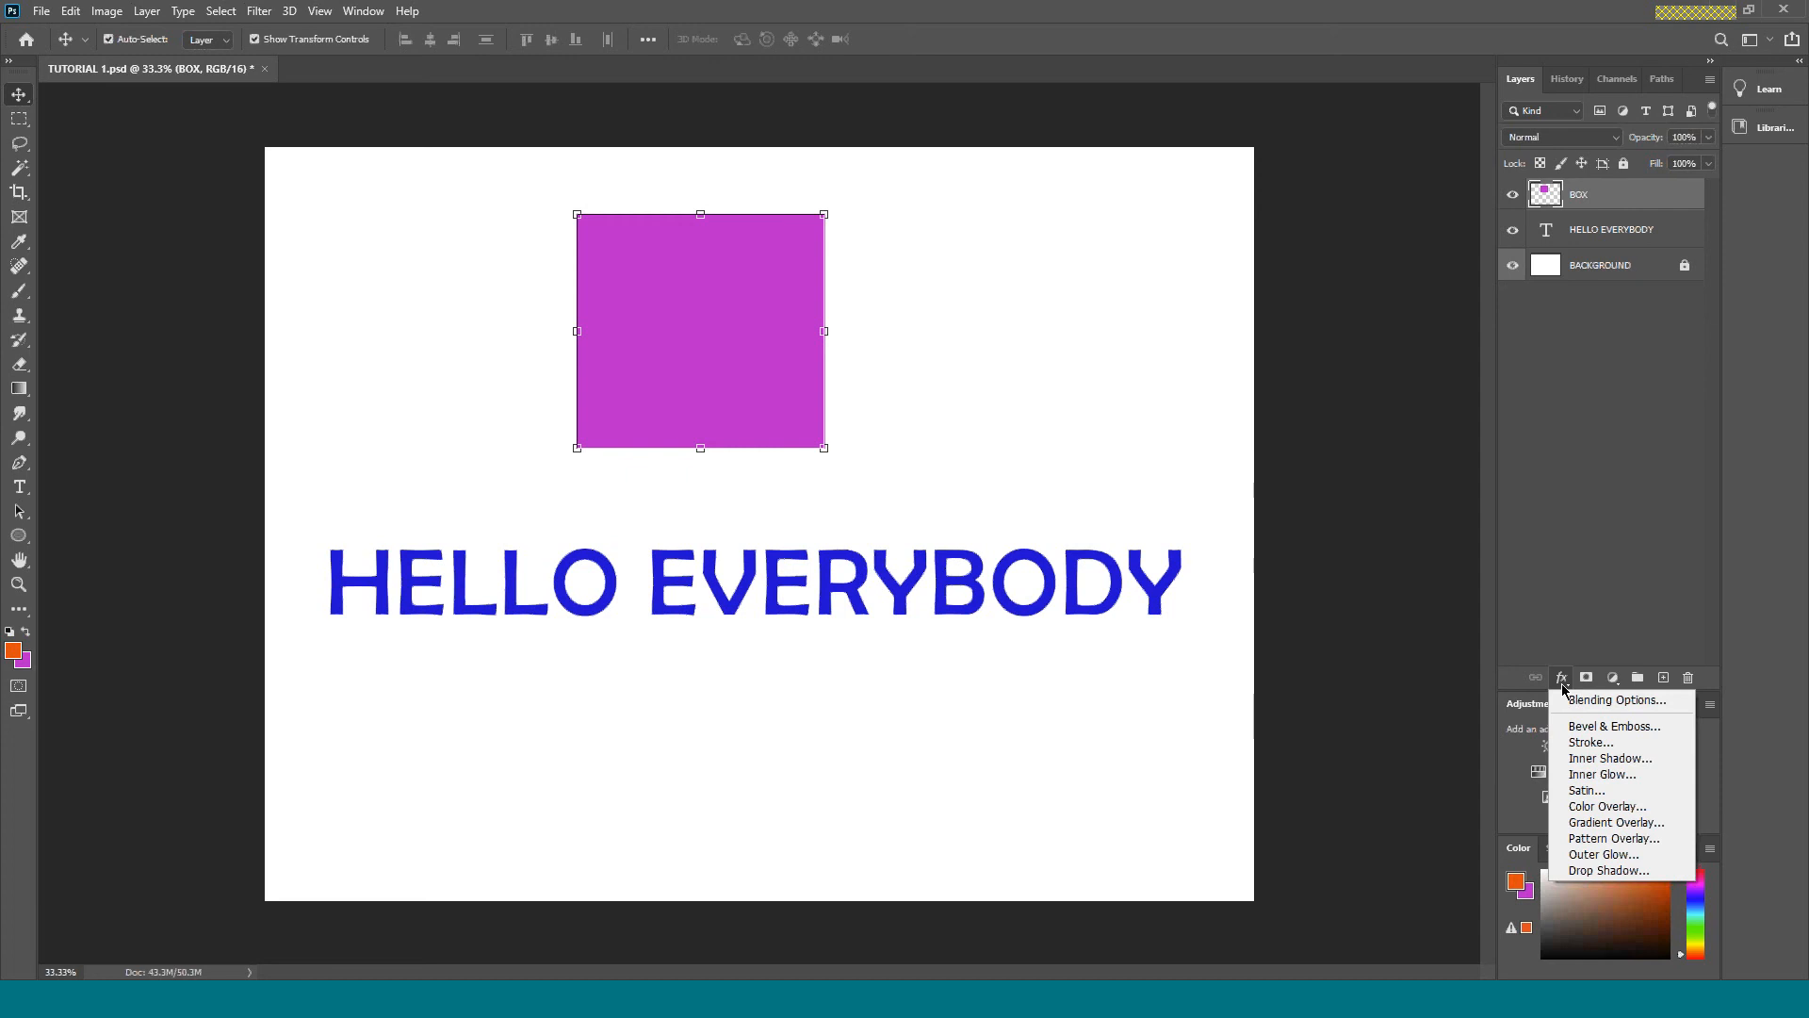
click(1580, 870)
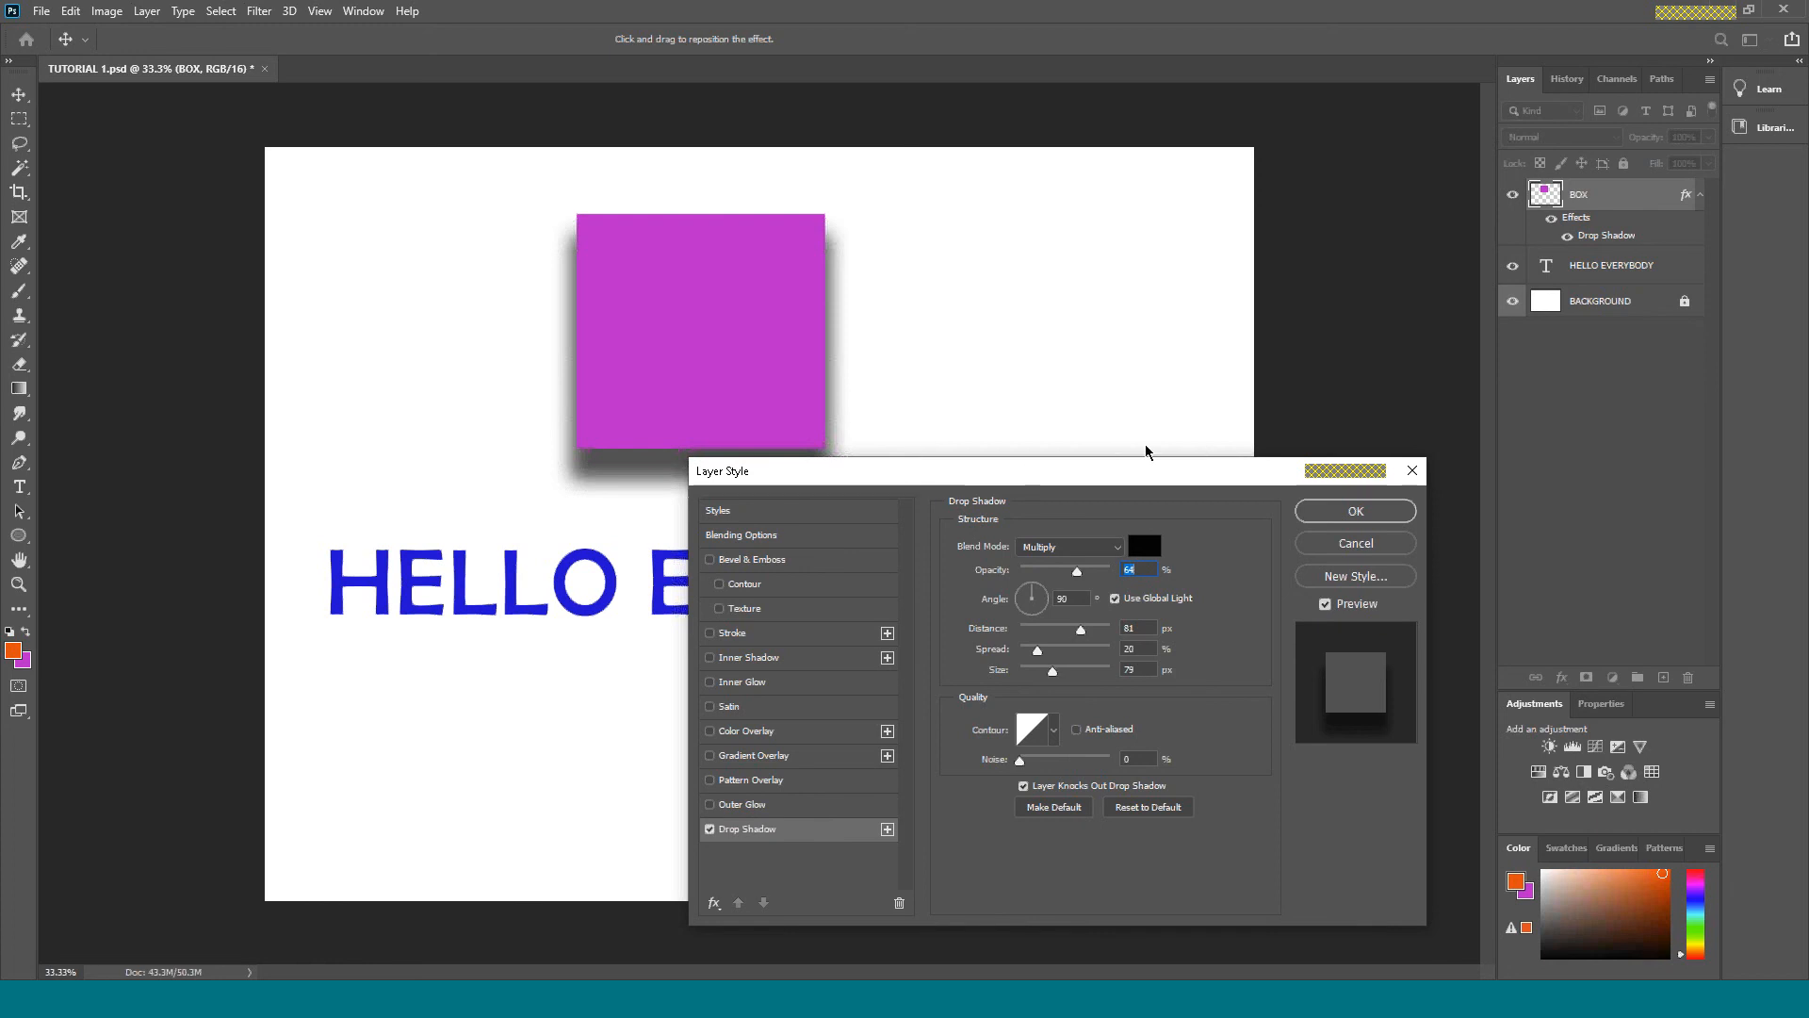
drag(1146, 467, 1352, 437)
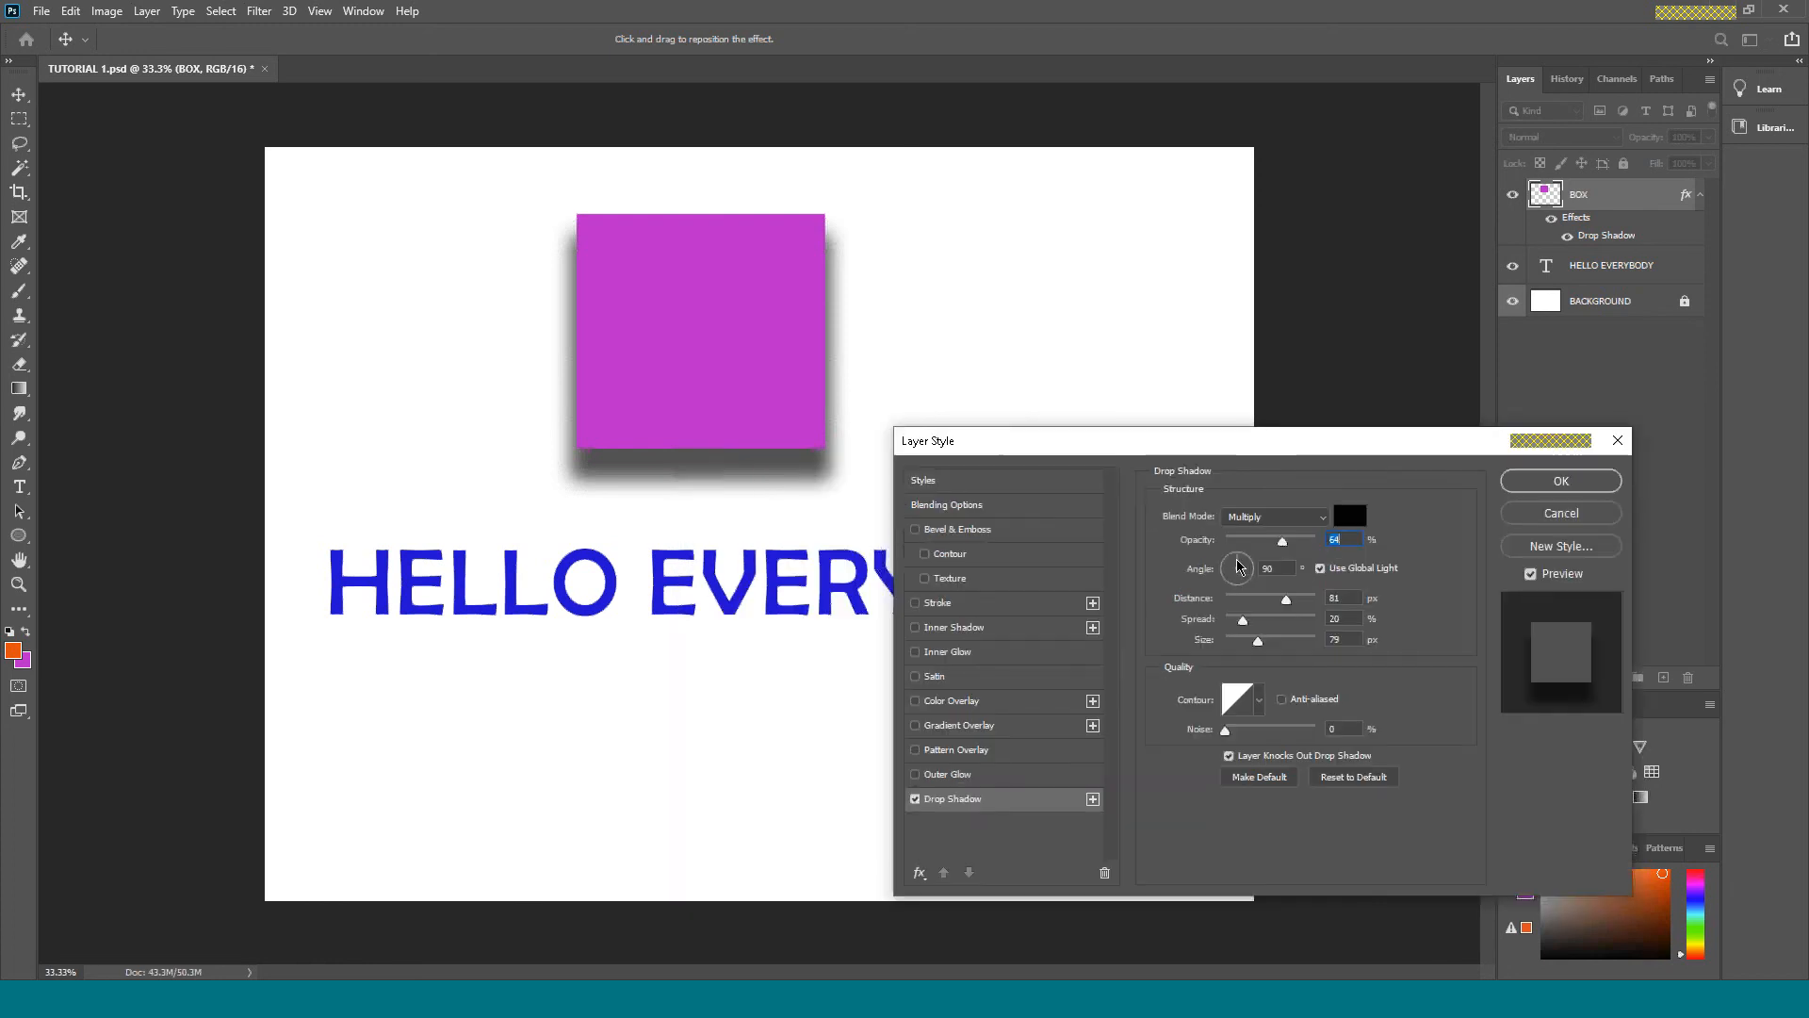
drag(1237, 565, 1230, 569)
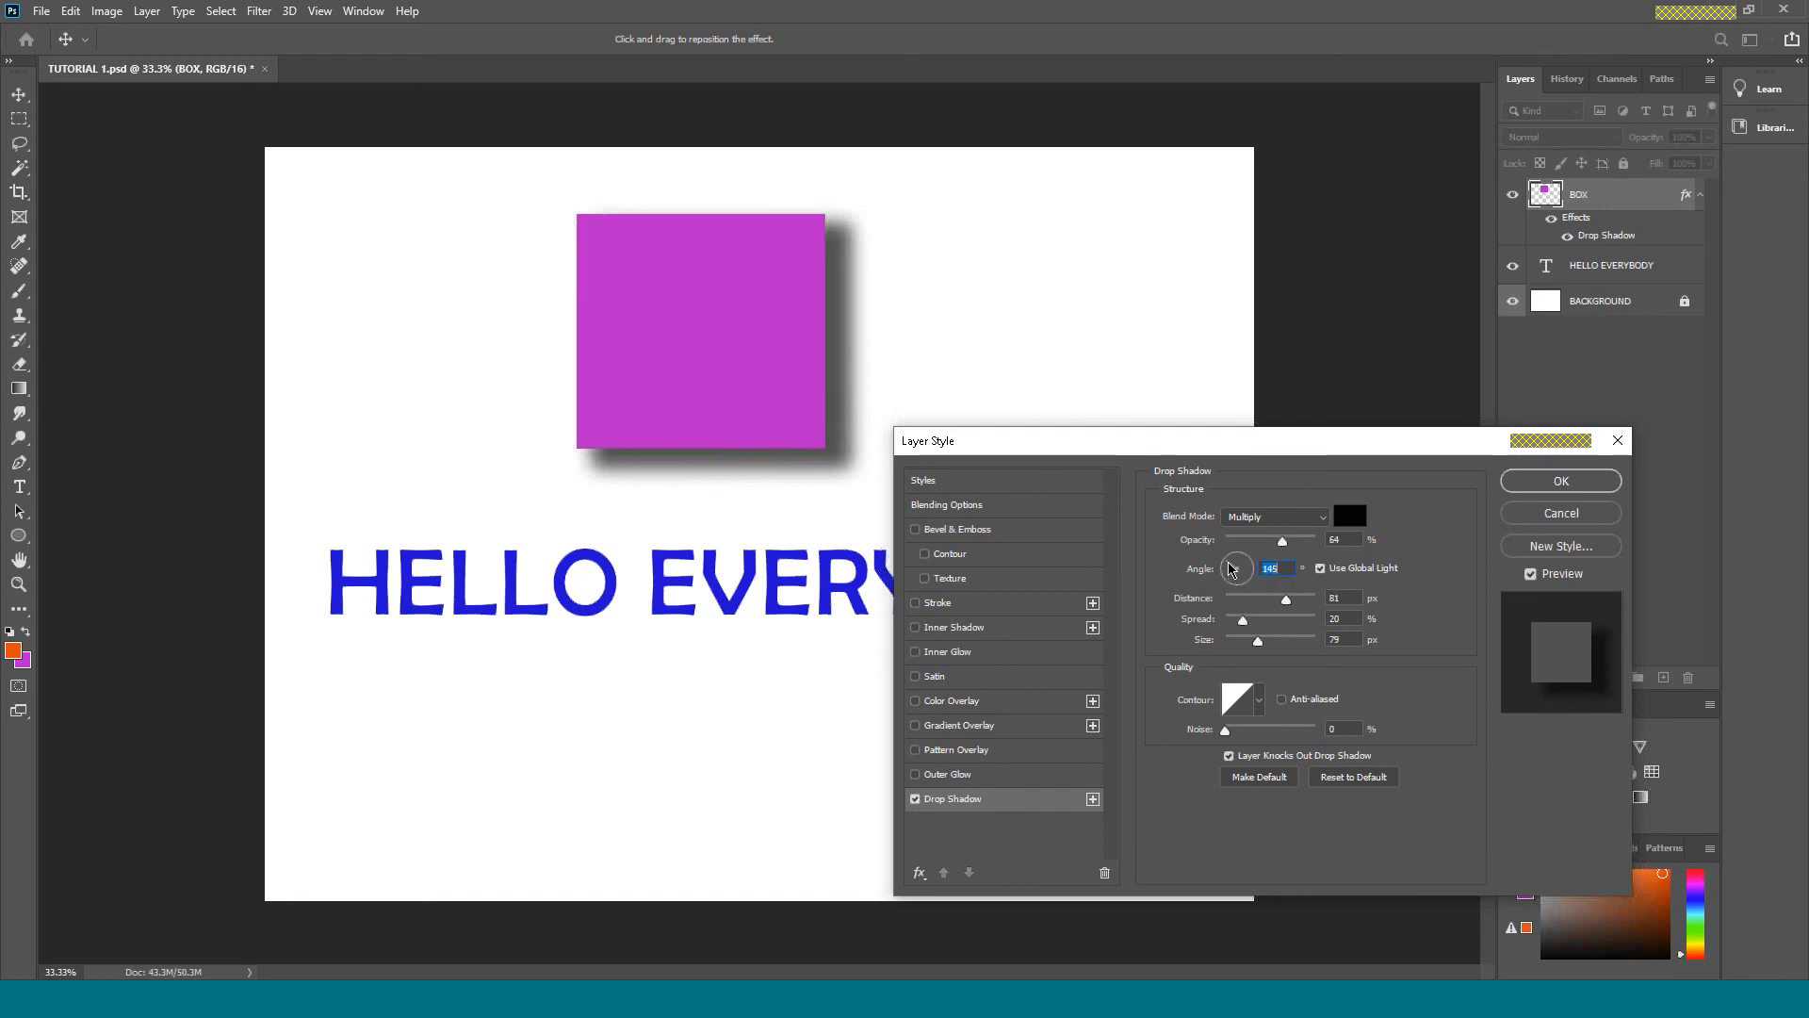
drag(1230, 568, 1232, 569)
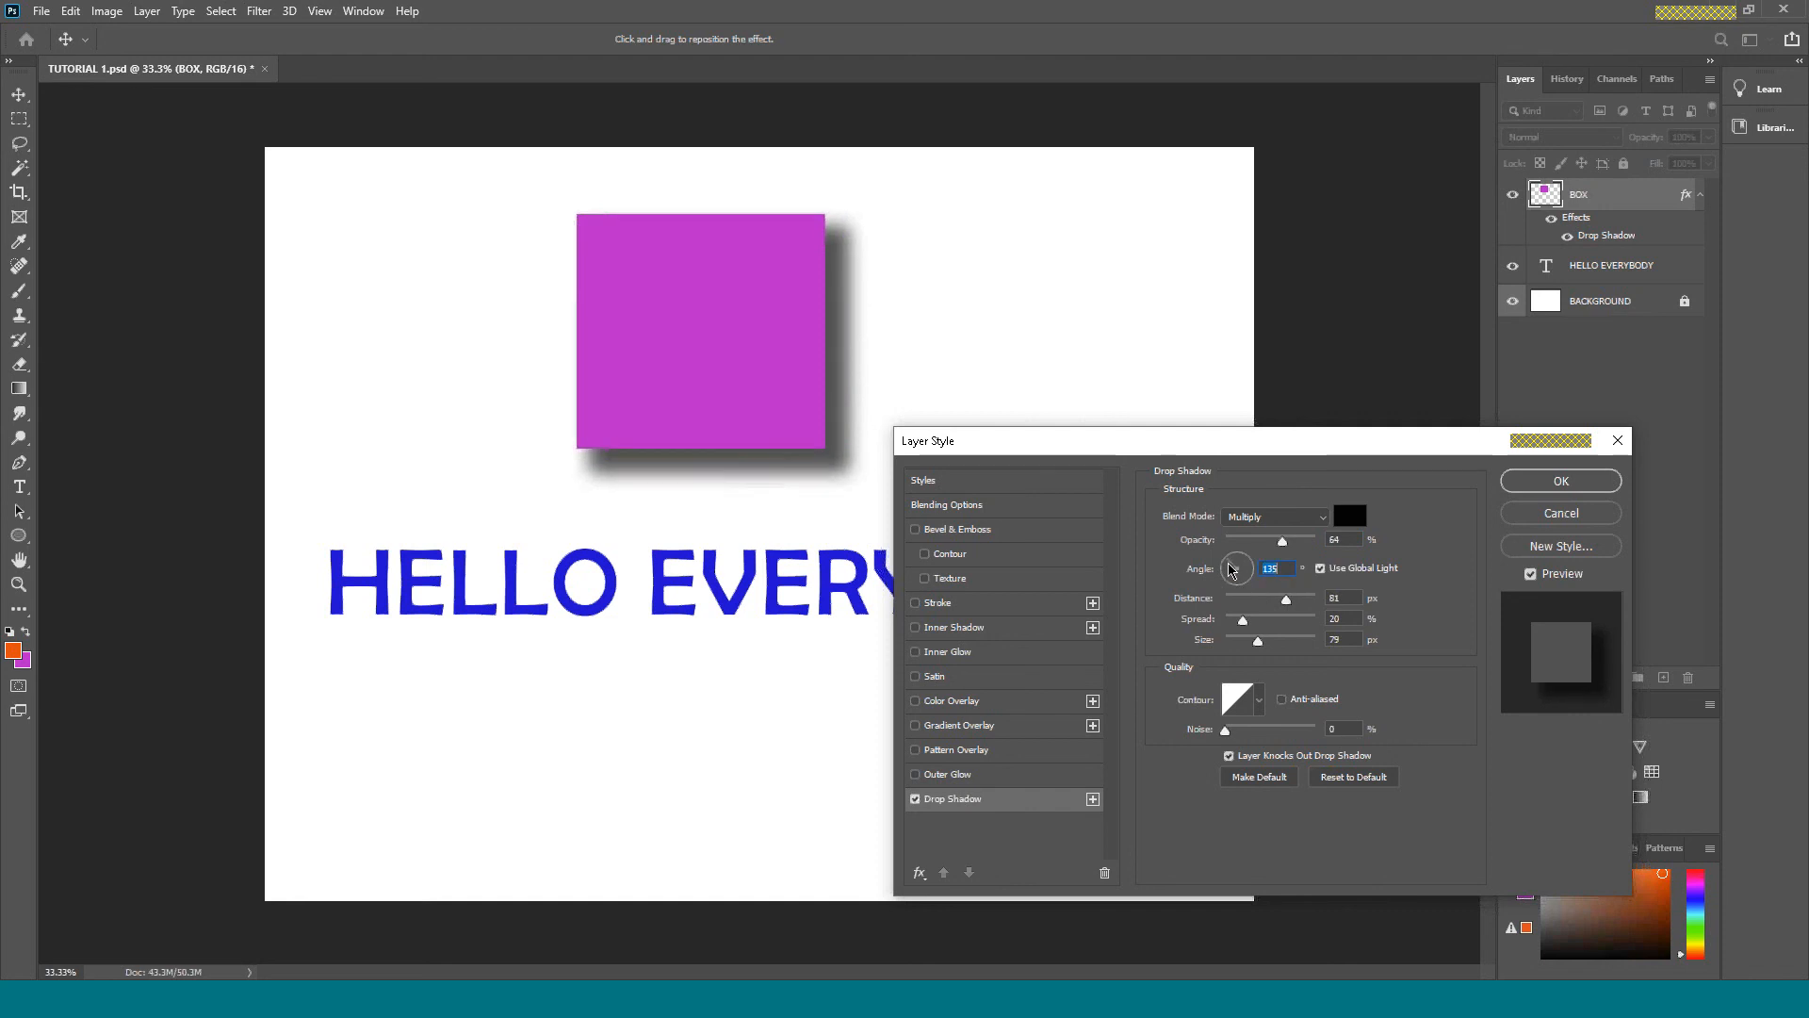
Set the drop shadow's opacity to 75%, distance to 37 px, spread to 8% and size to 49 px.
click(1282, 541)
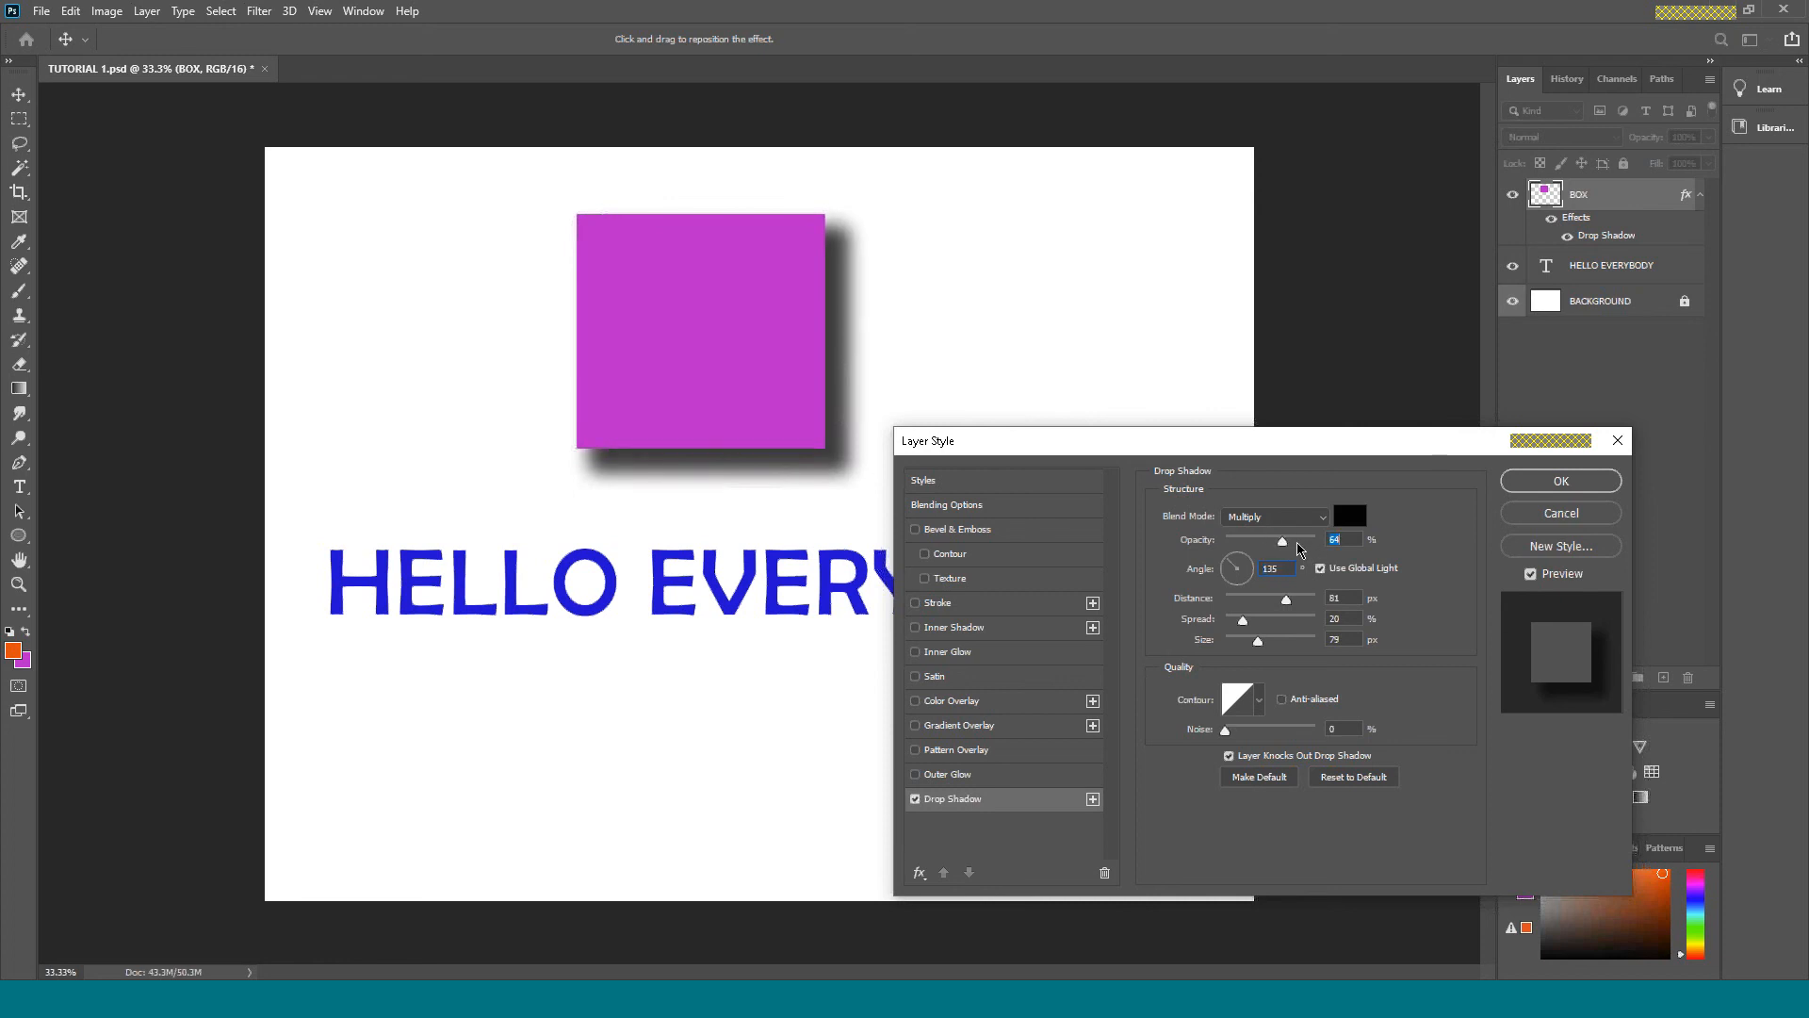
drag(1323, 541, 1284, 553)
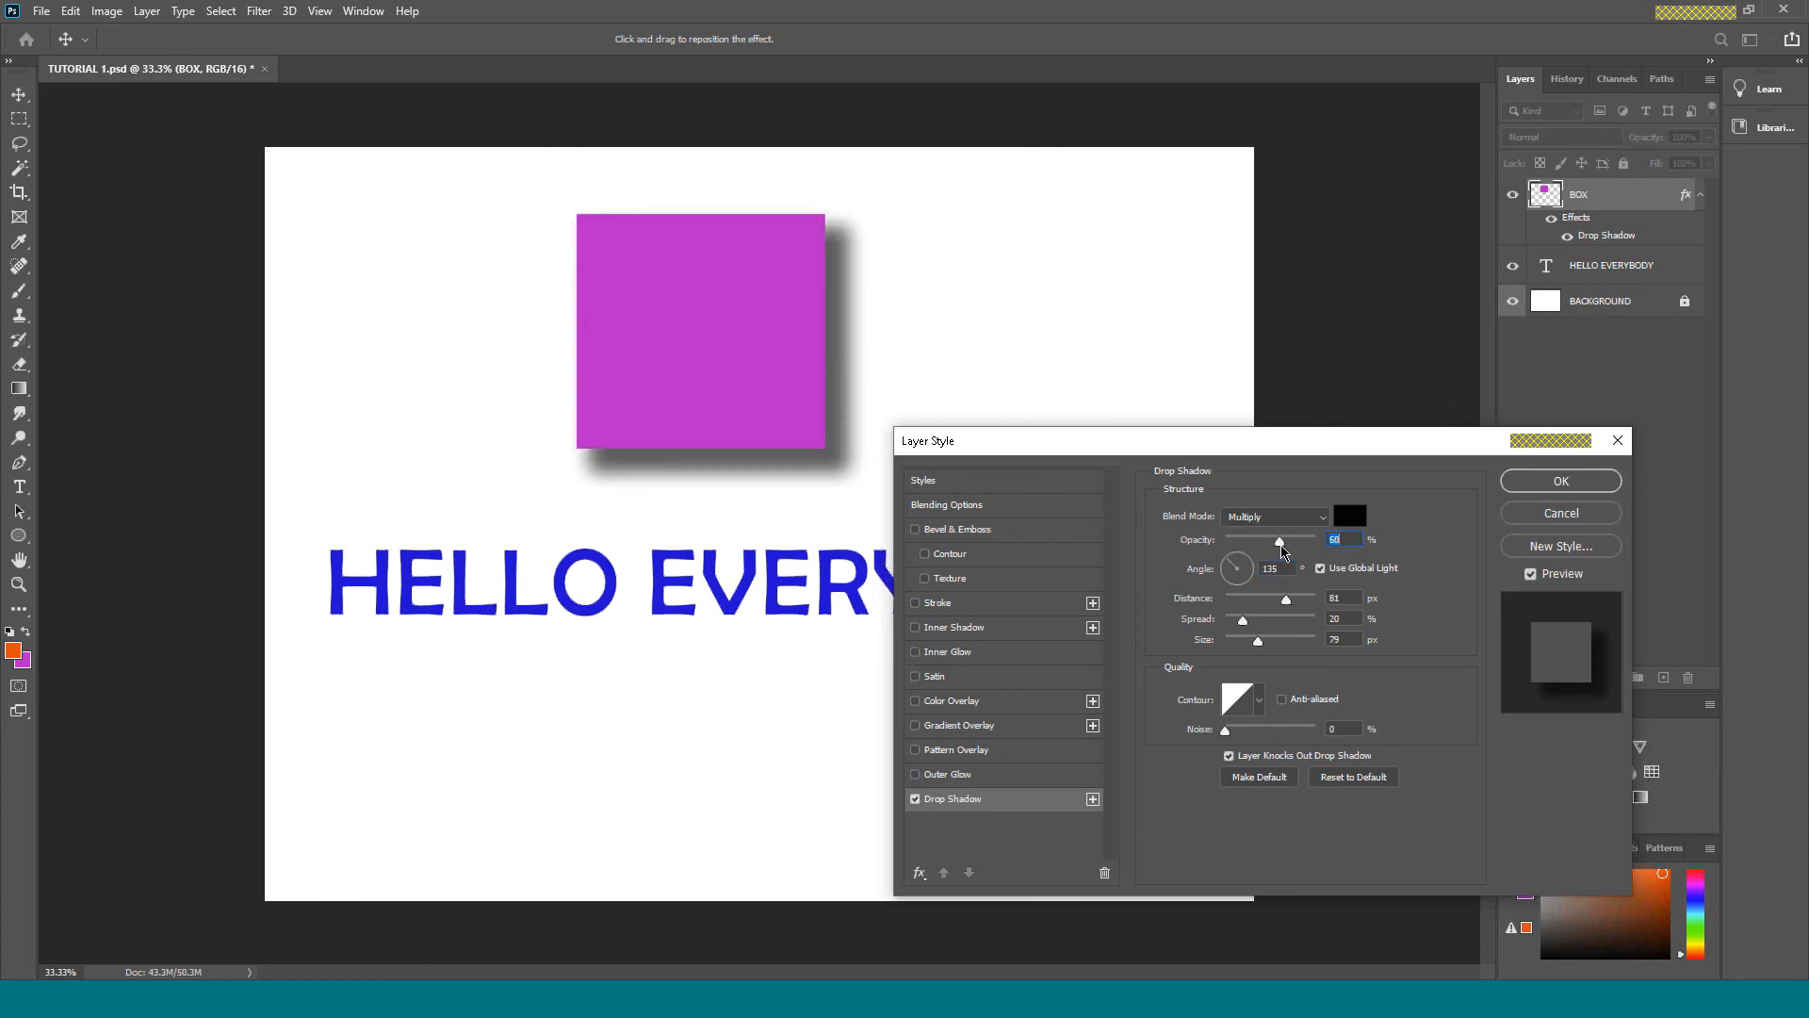
drag(1289, 606, 1236, 631)
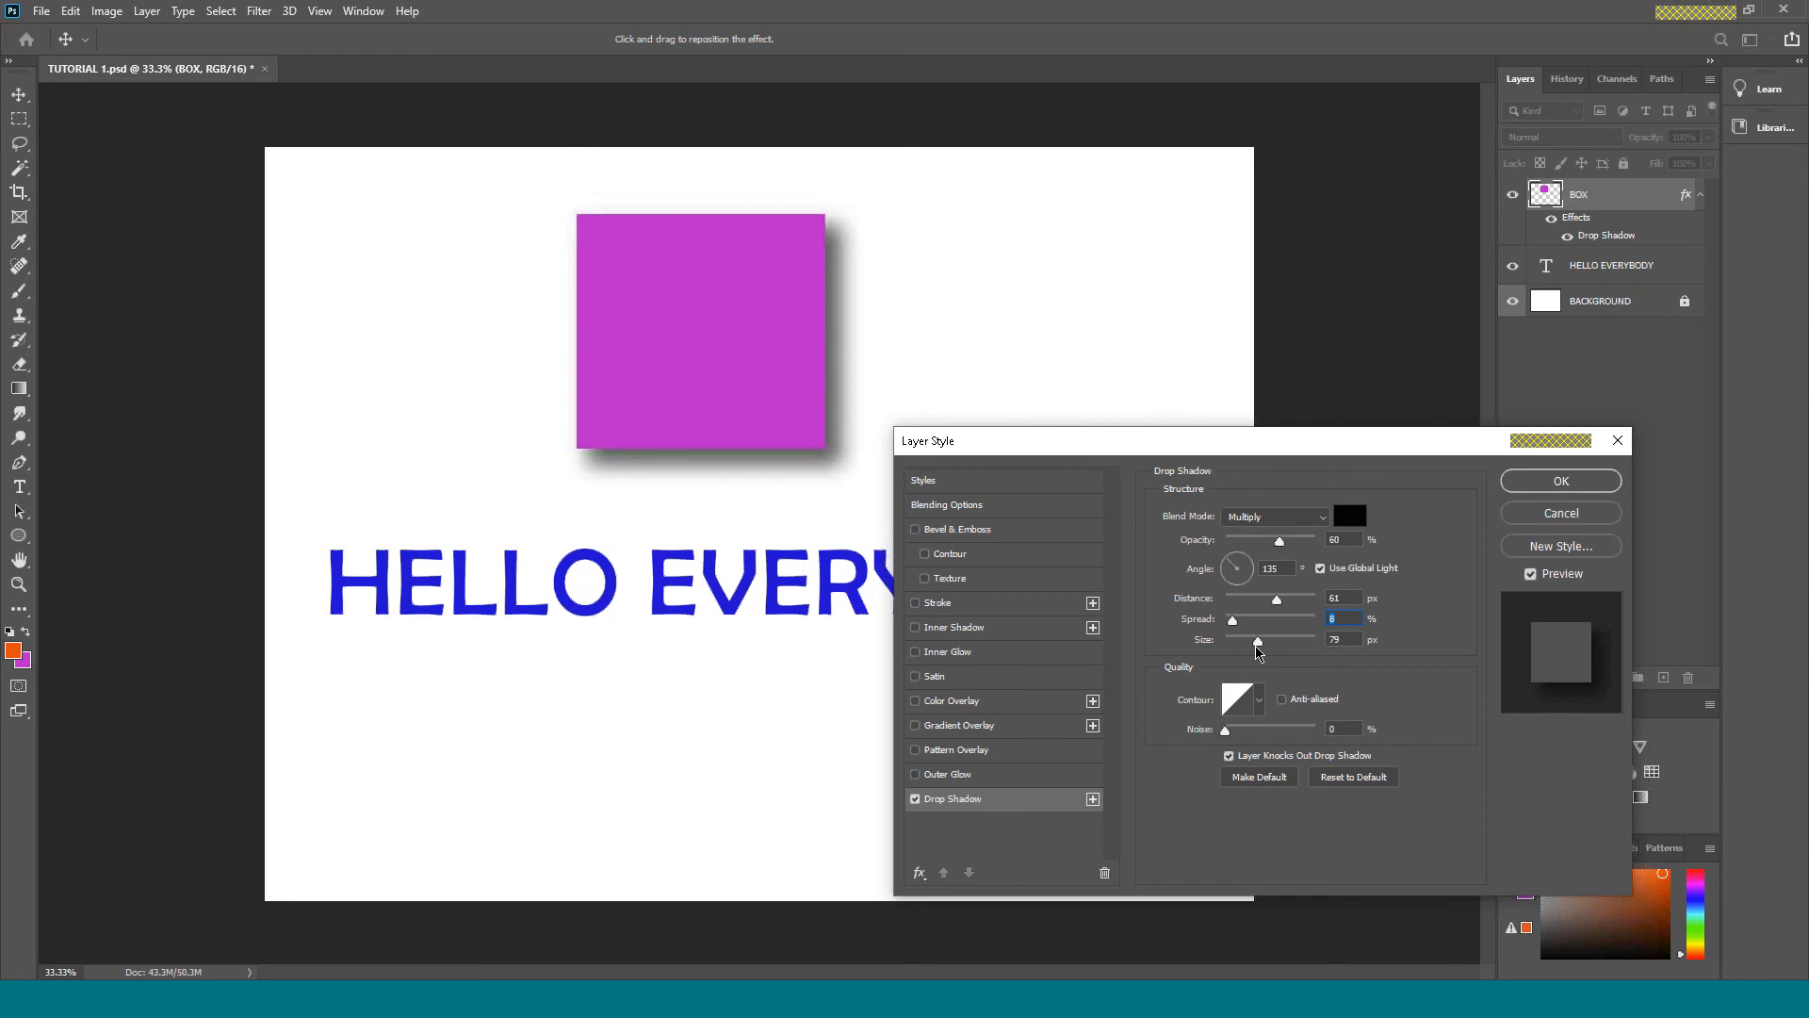
mouse_move(1260, 646)
mouse_down()
mouse_move(1226, 649)
mouse_move(1252, 652)
mouse_move(1264, 613)
mouse_up()
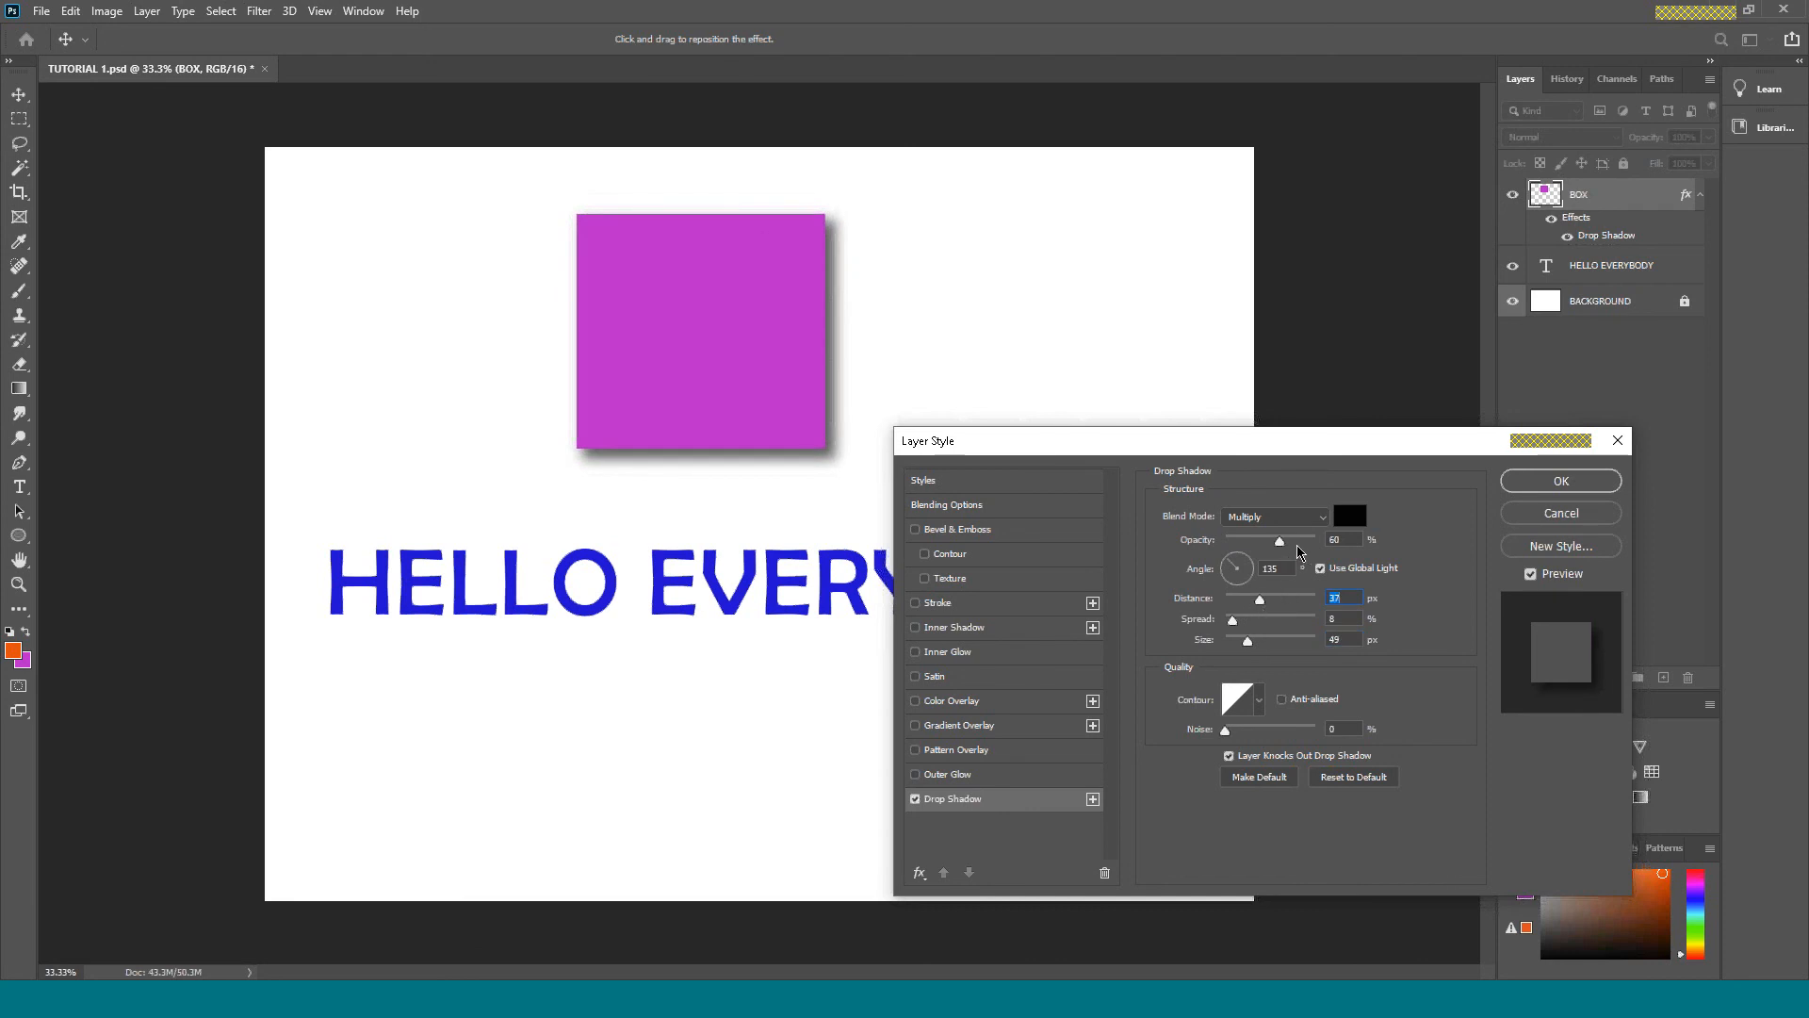
drag(1283, 543, 1295, 549)
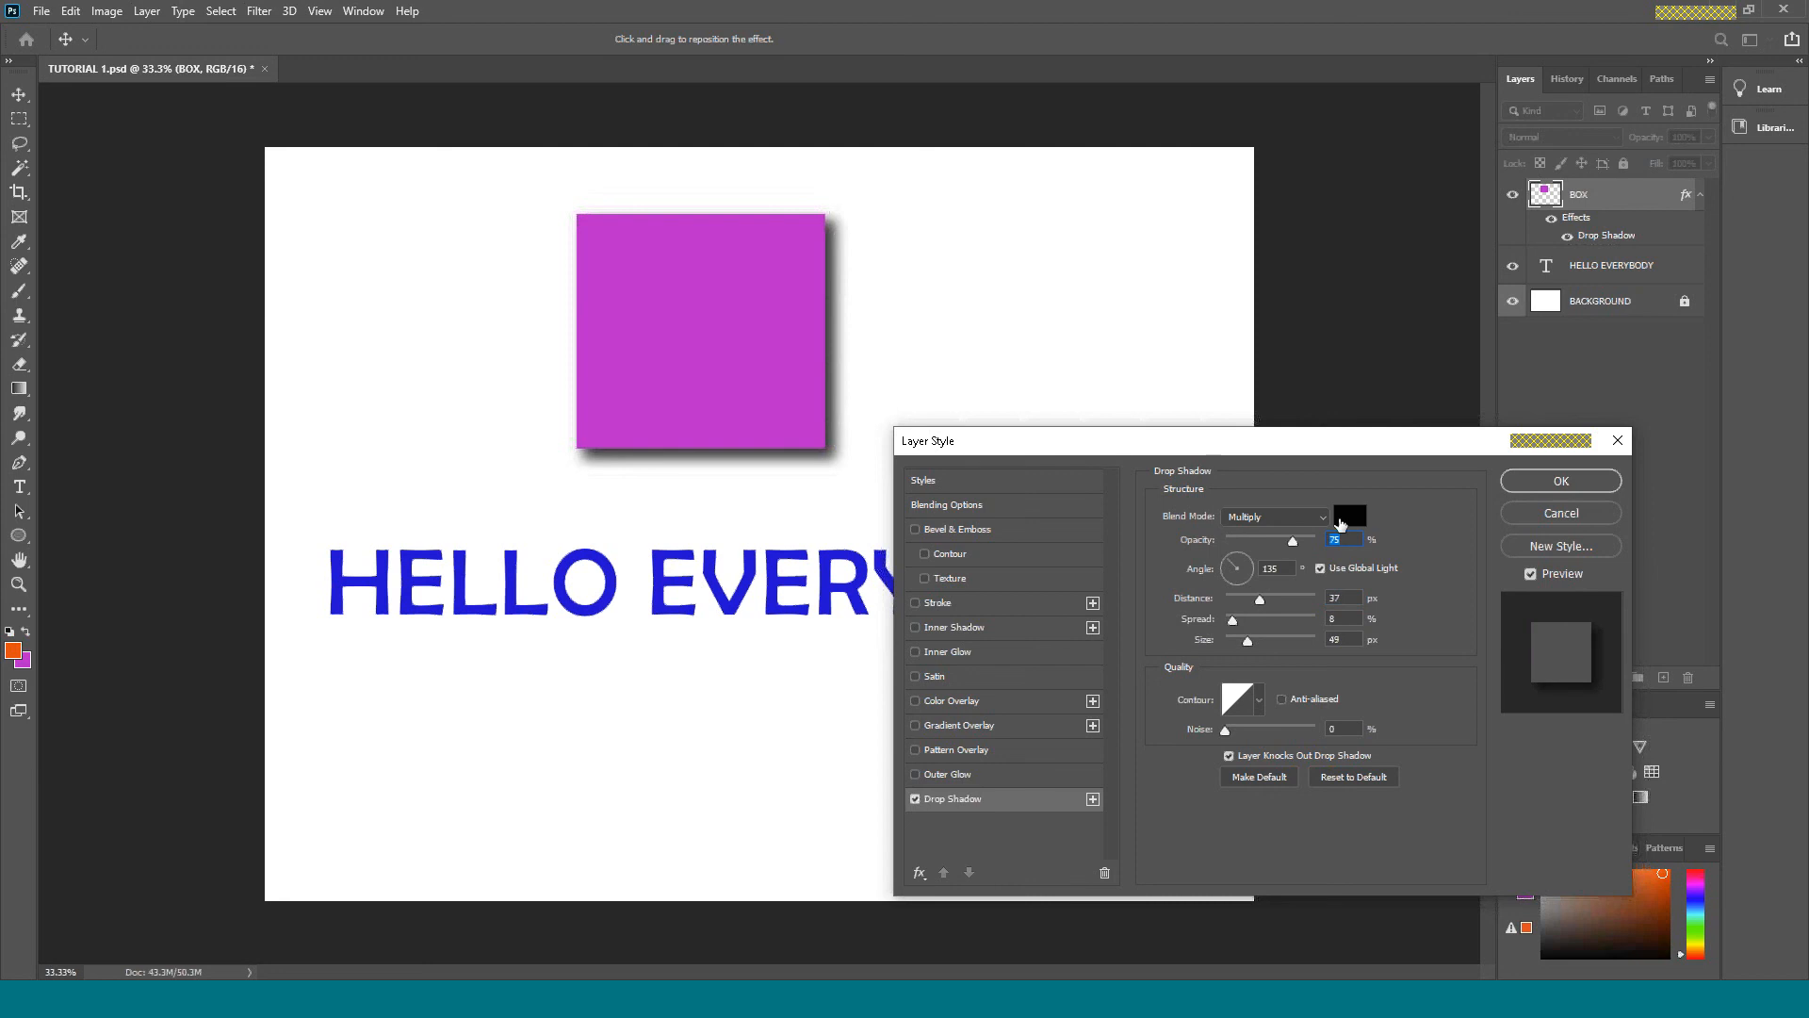
Change the drop shadow colour to dark blue 05054c, apply the layer style and deselect the layer.
click(1350, 517)
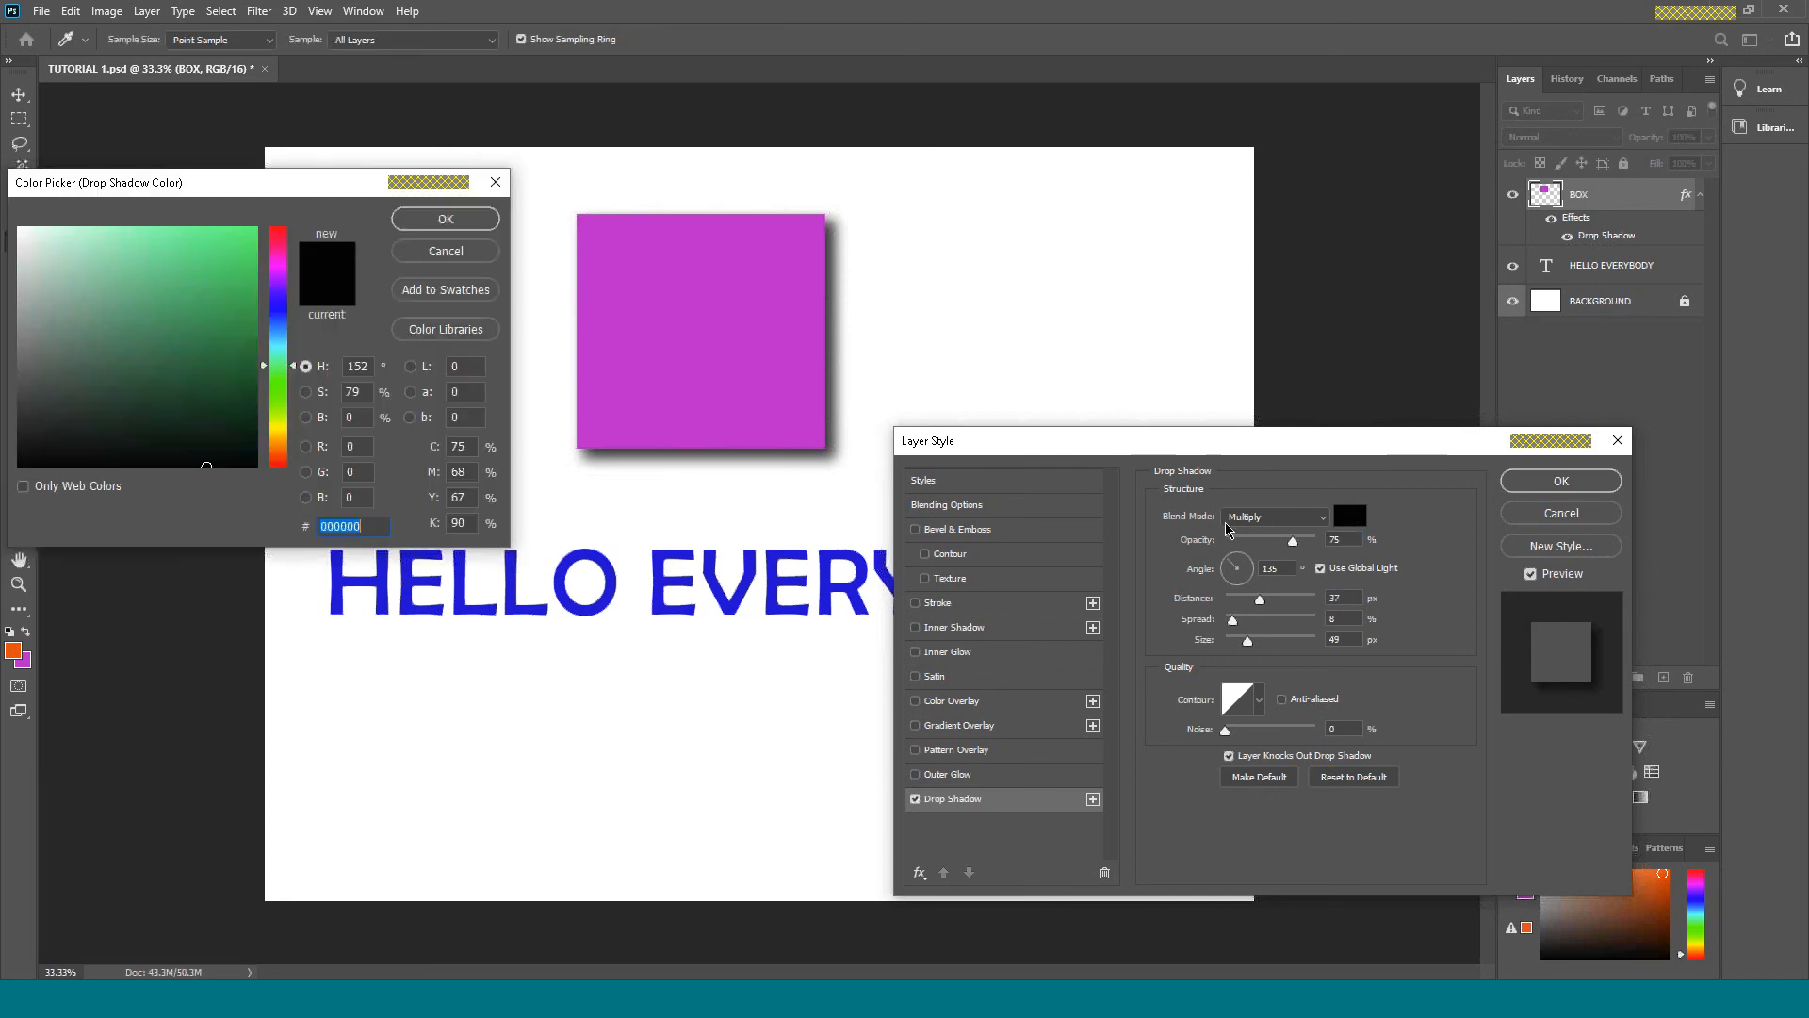
click(279, 308)
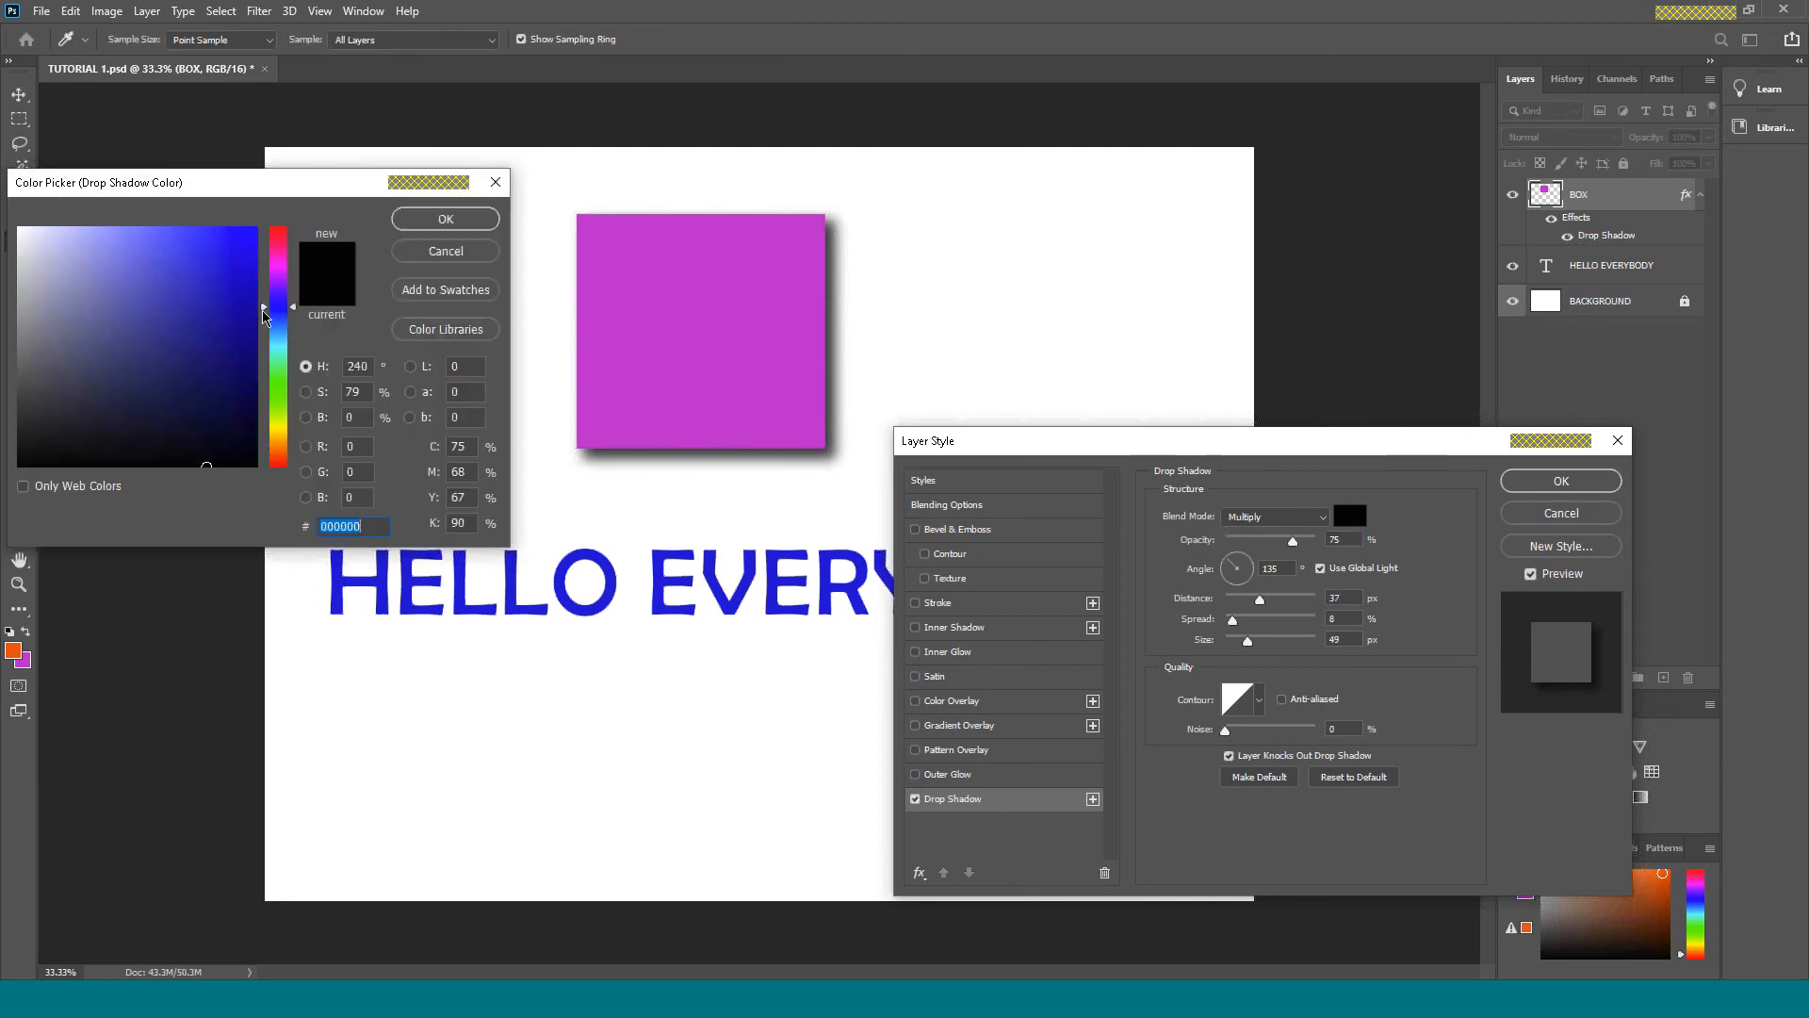
click(235, 294)
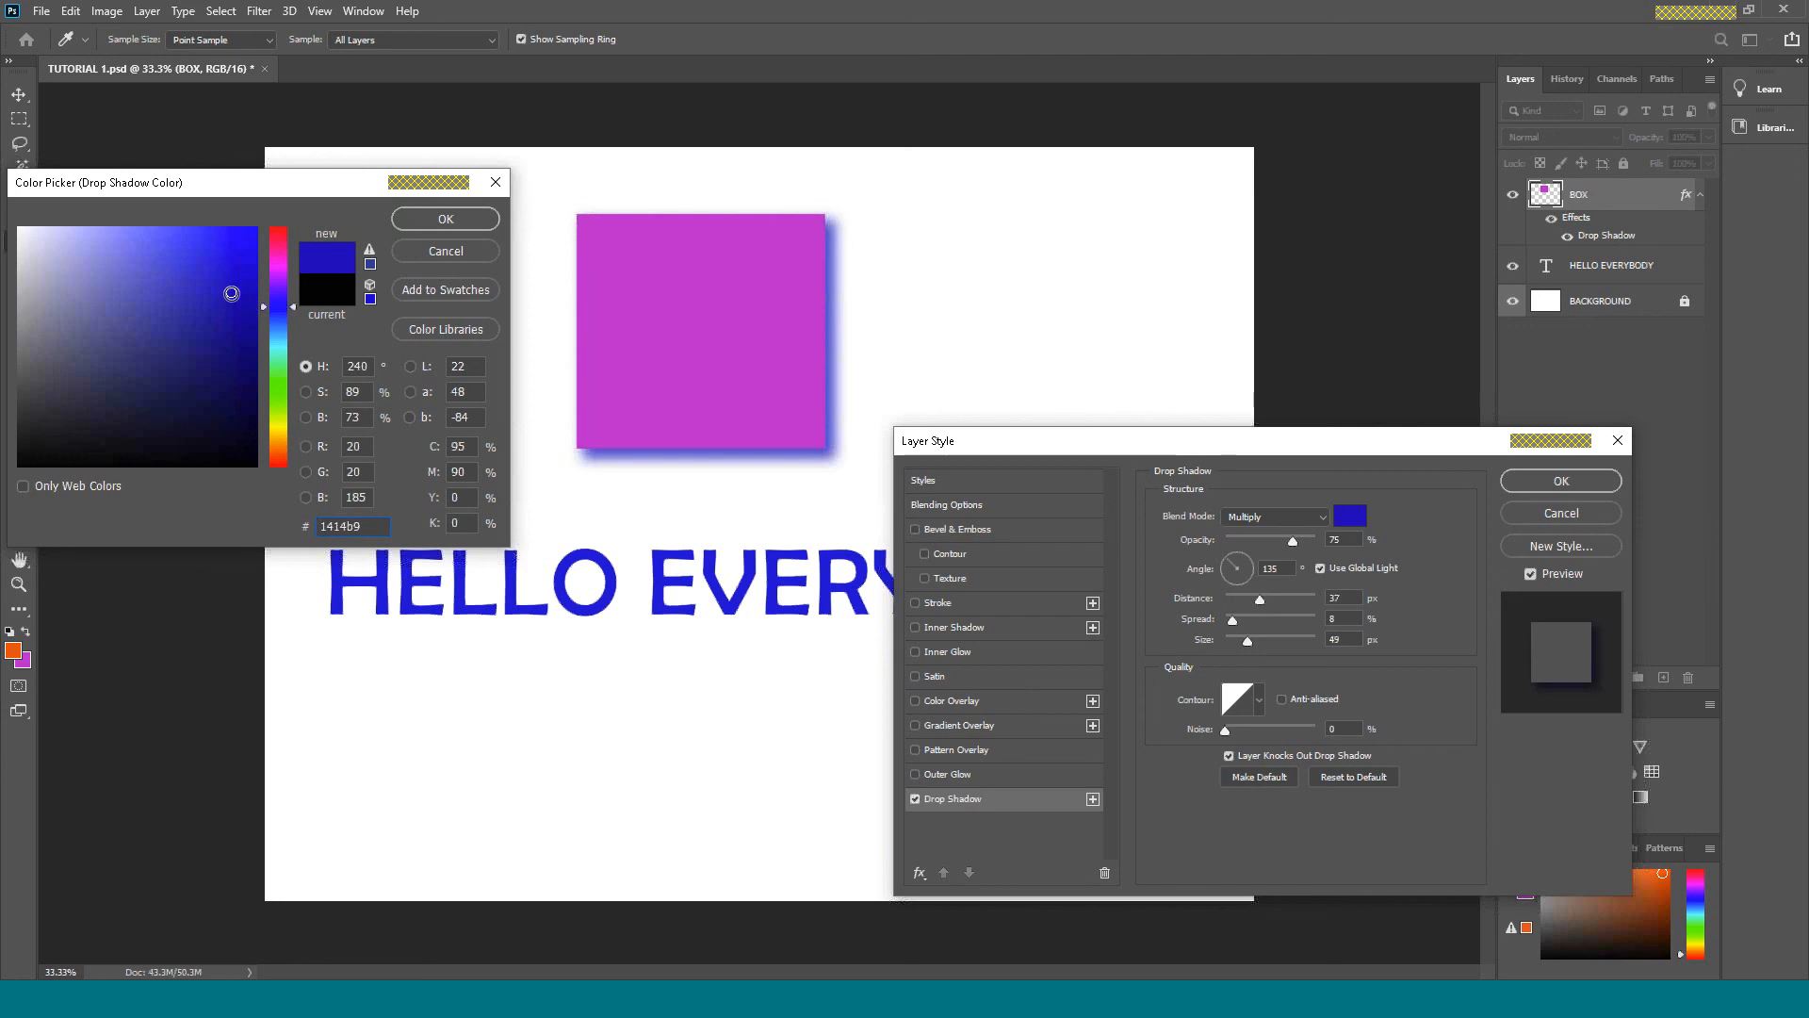
drag(231, 293, 242, 395)
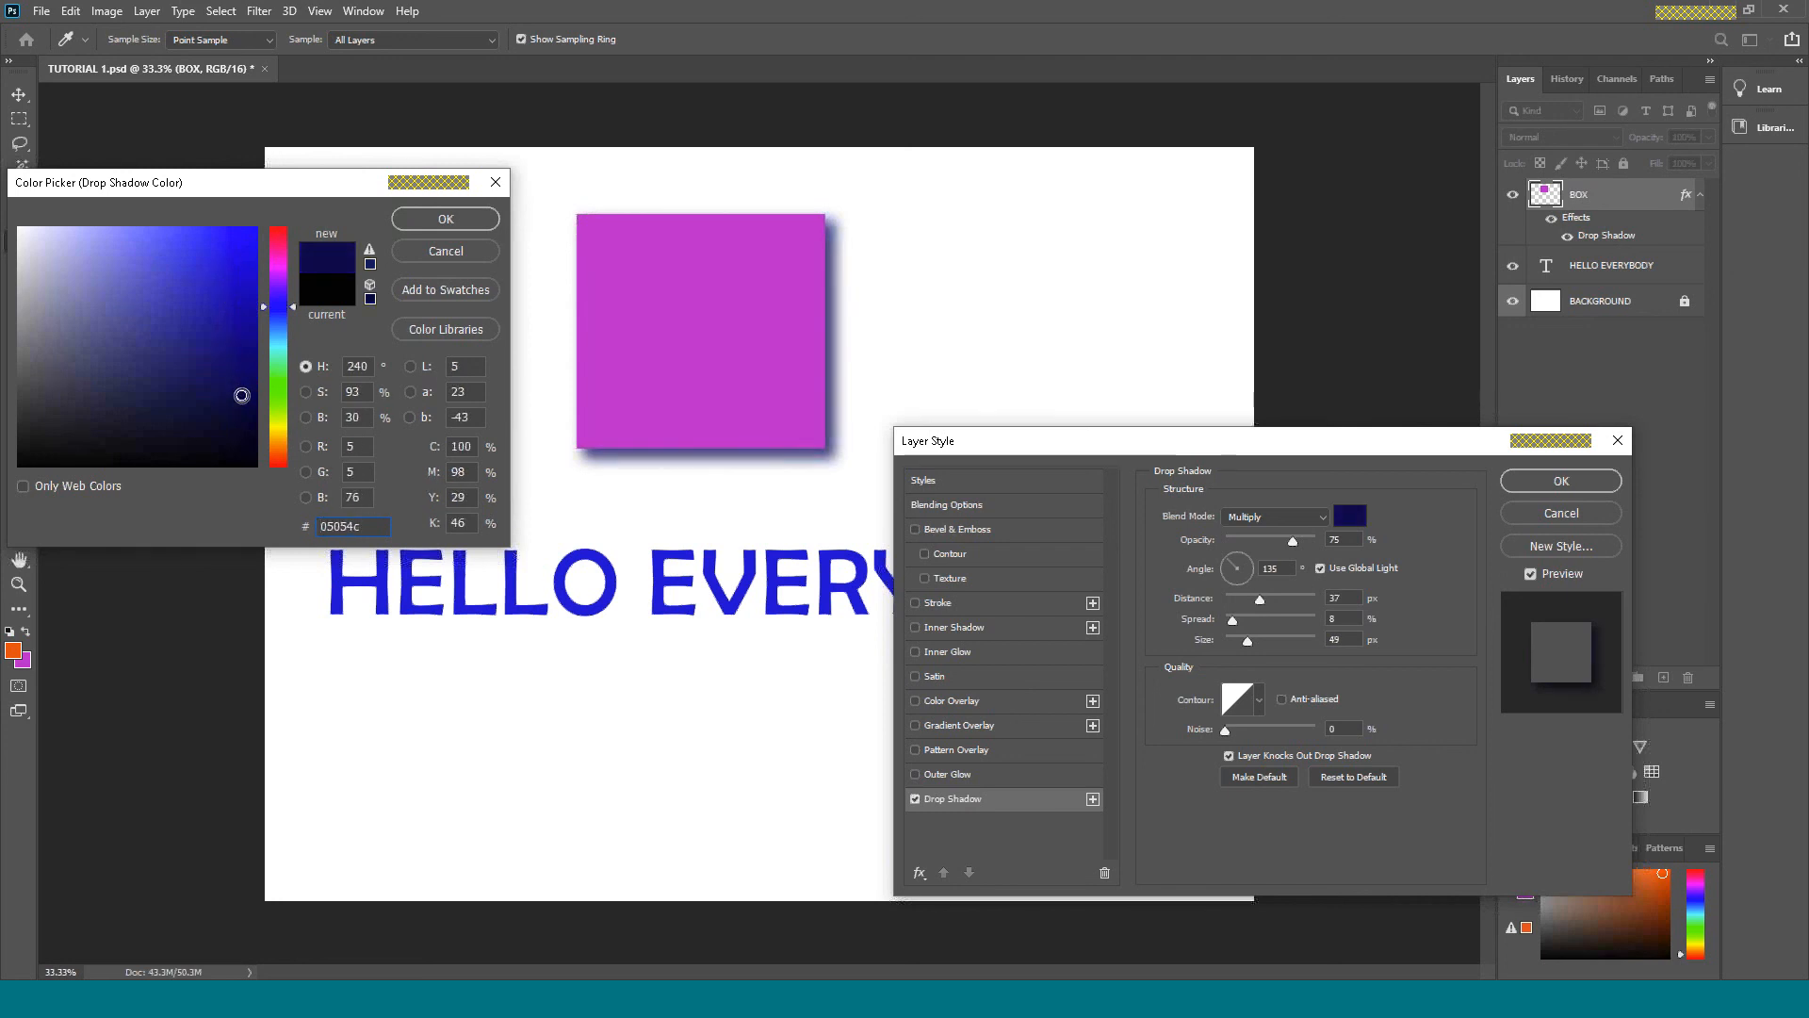
click(471, 220)
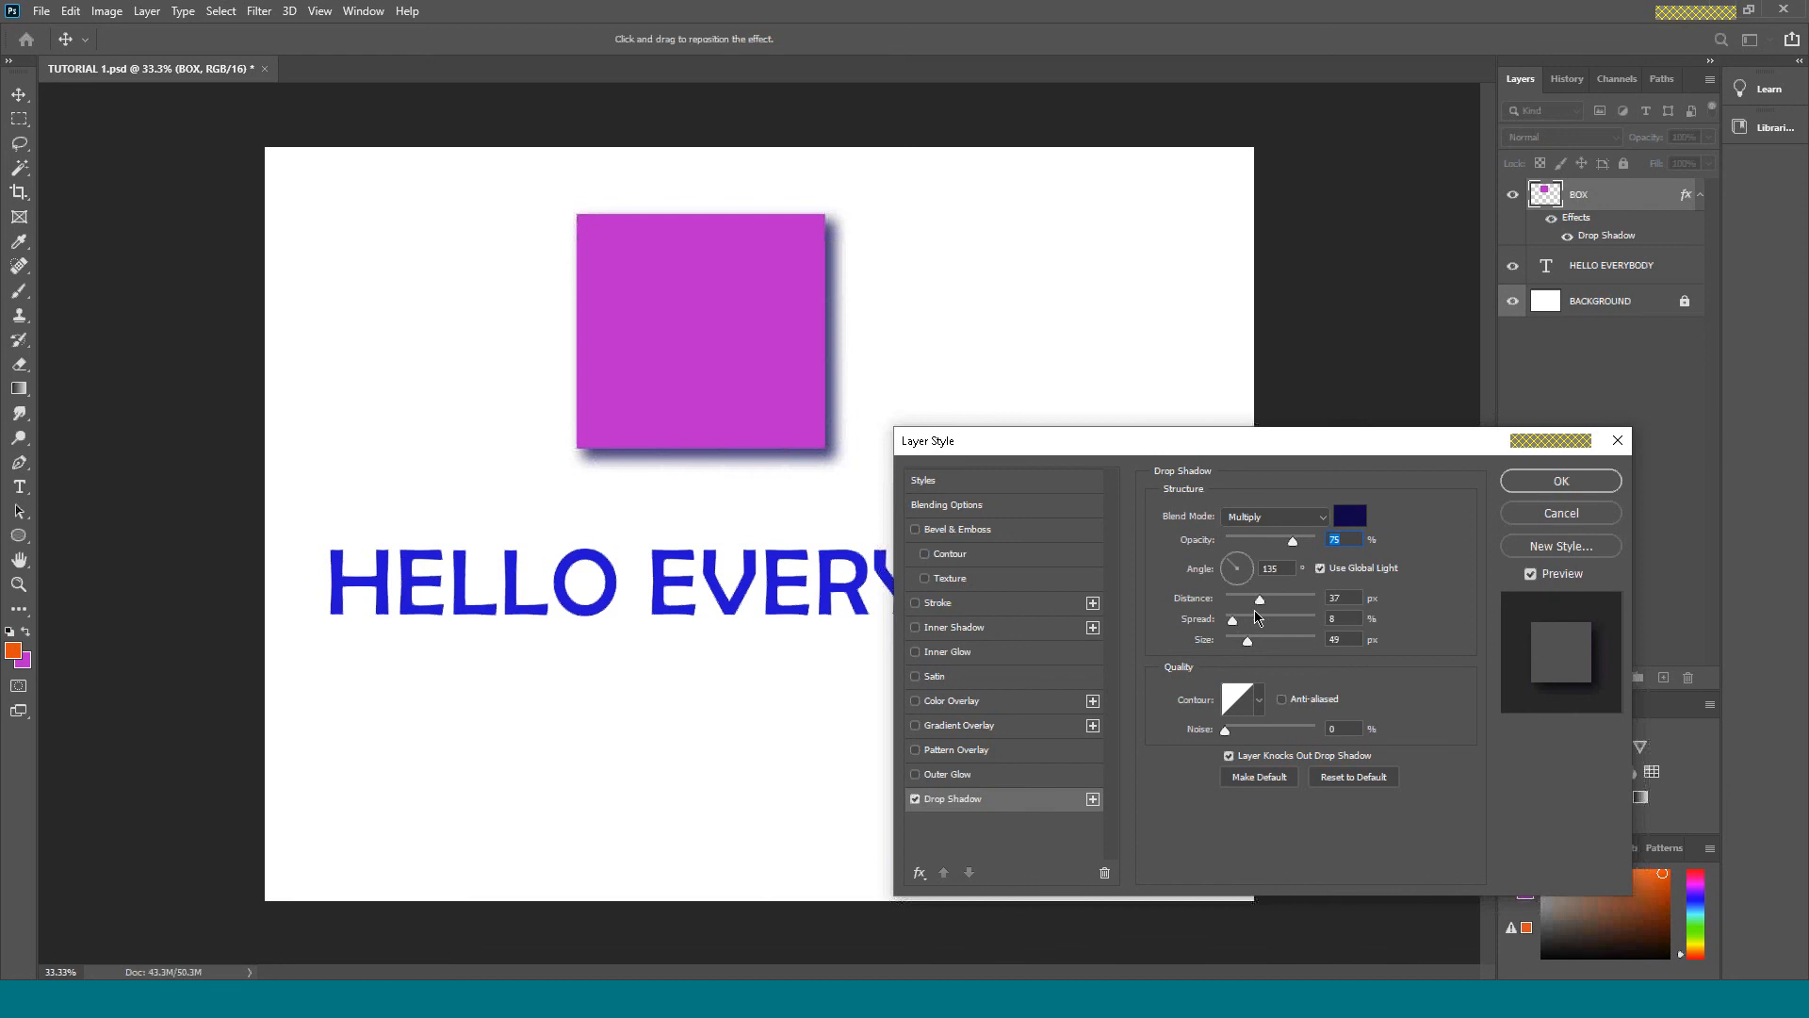
click(1600, 481)
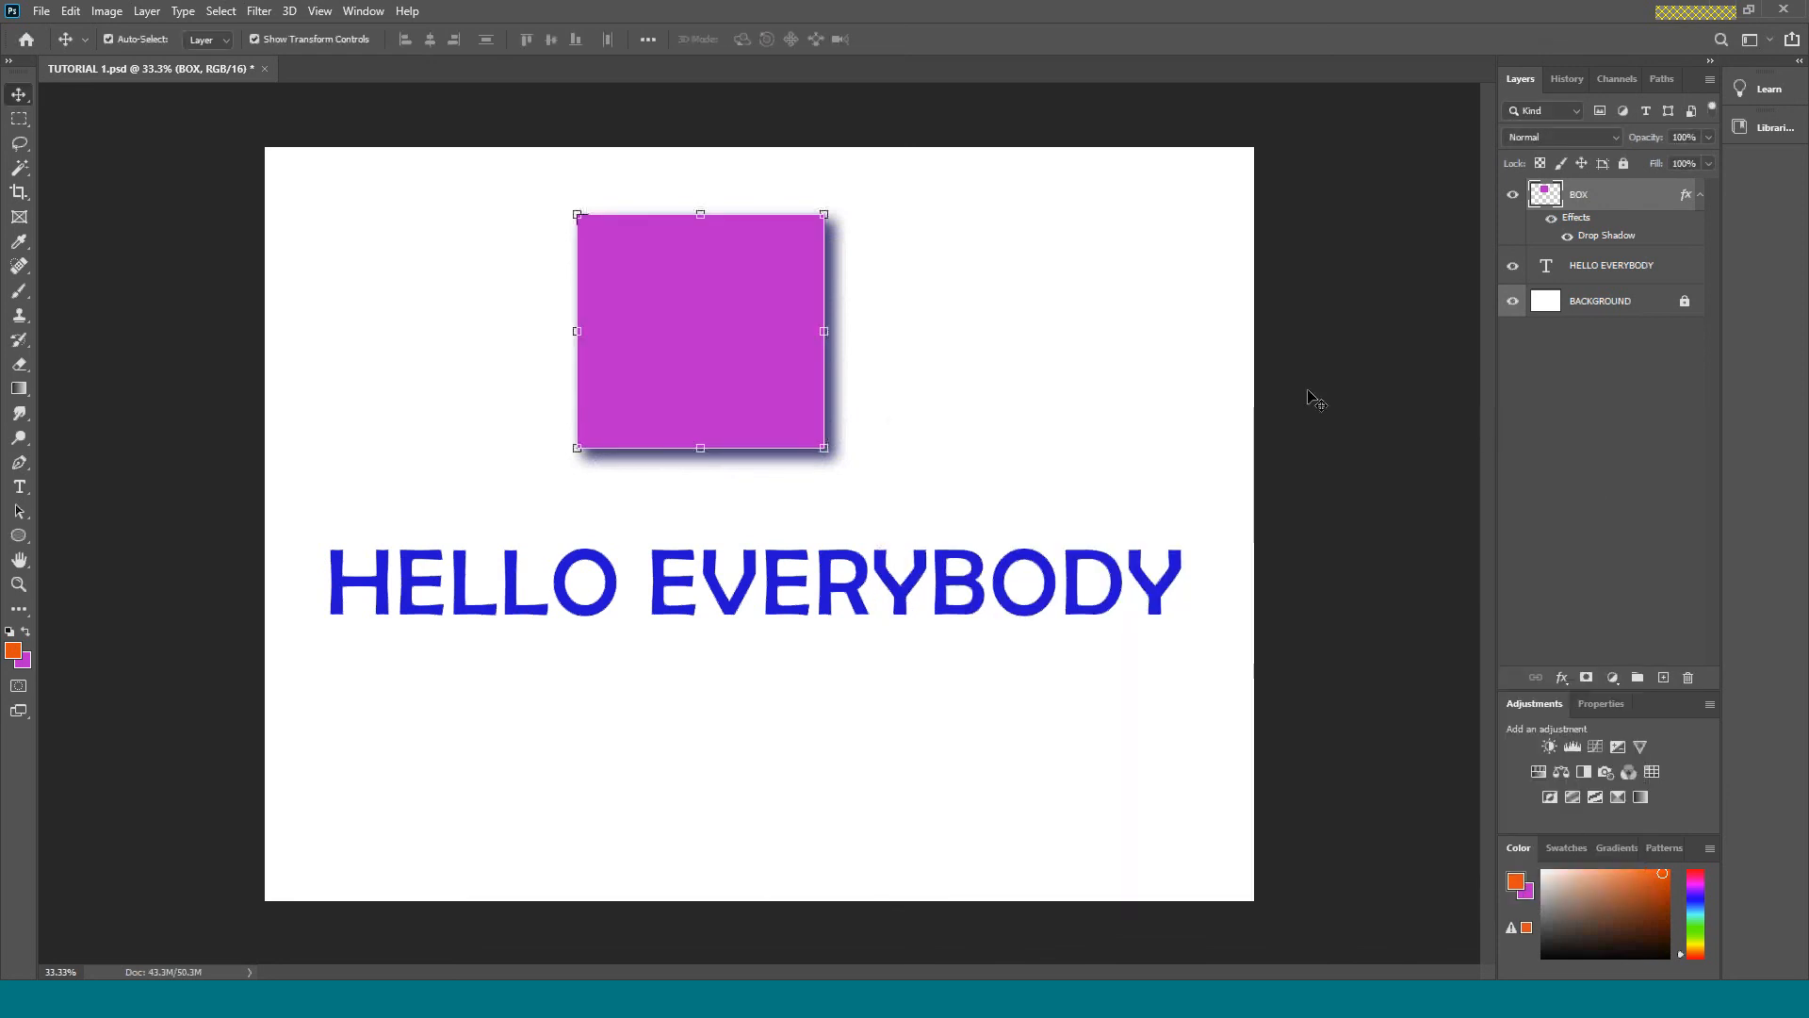
click(1225, 391)
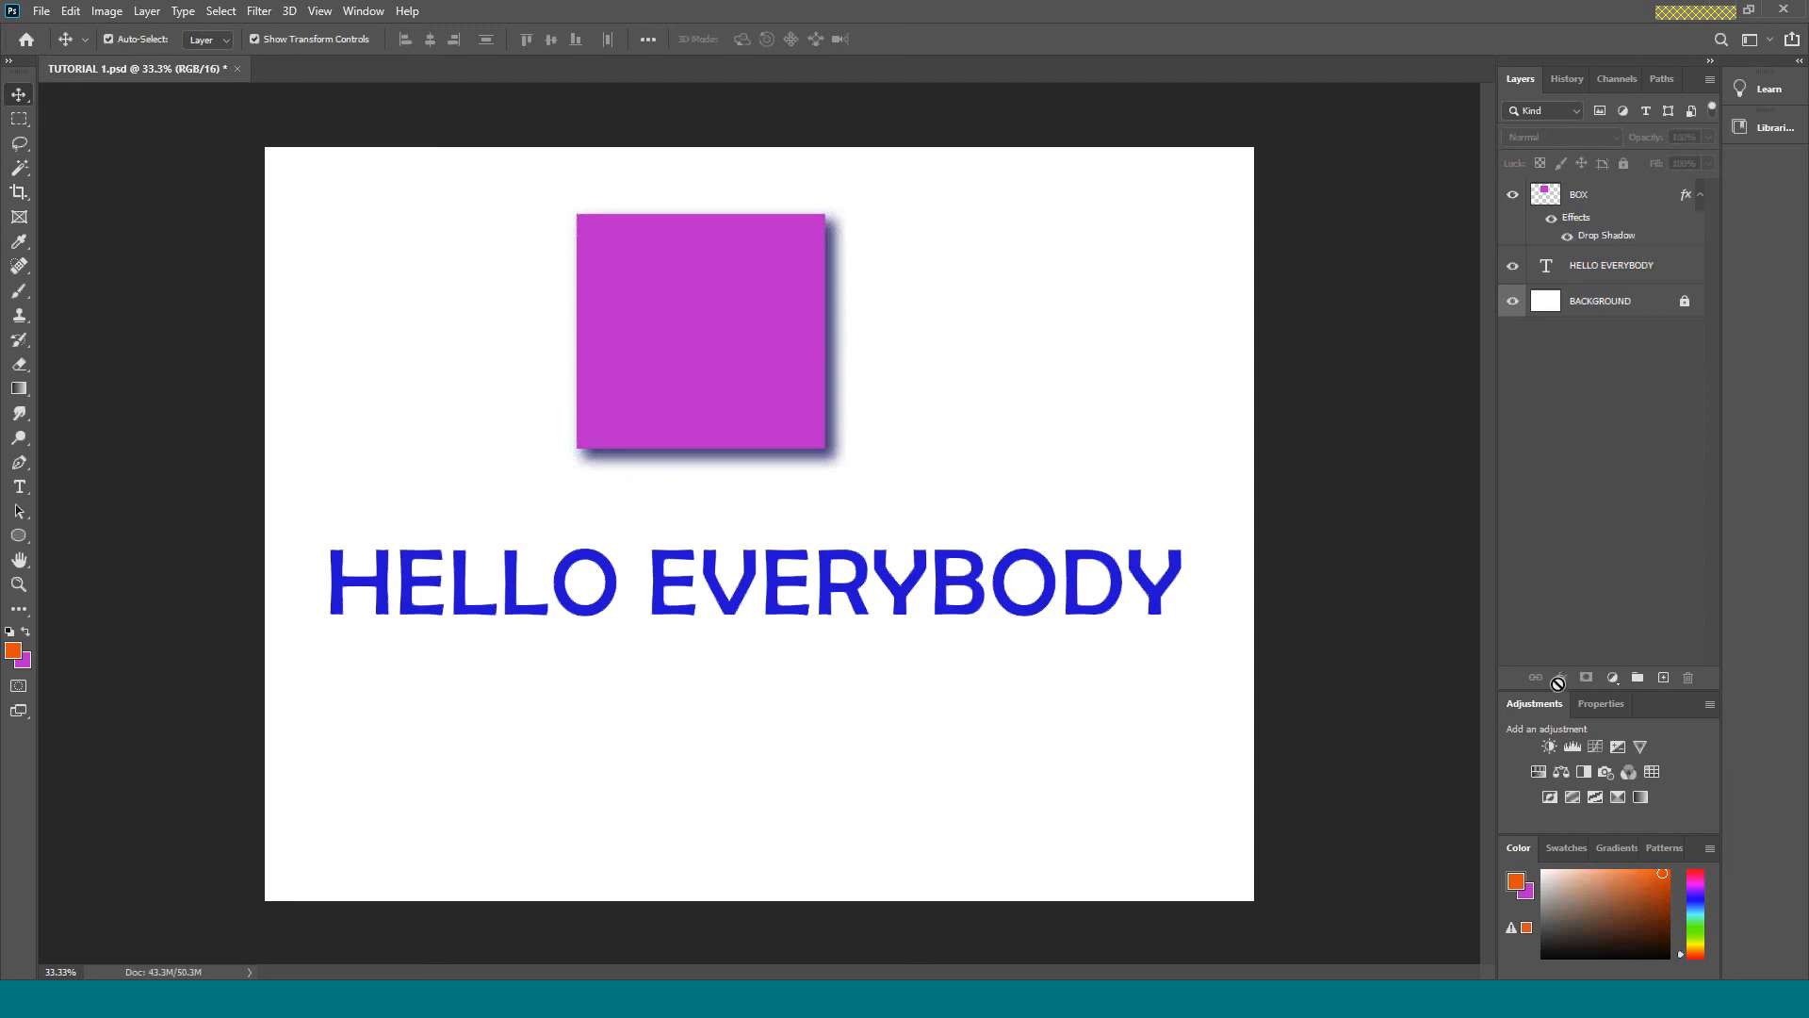
Add a Bevel & Emboss effect to the BOX layer, trying Outer Bevel before choosing the Inner Bevel style.
click(1637, 202)
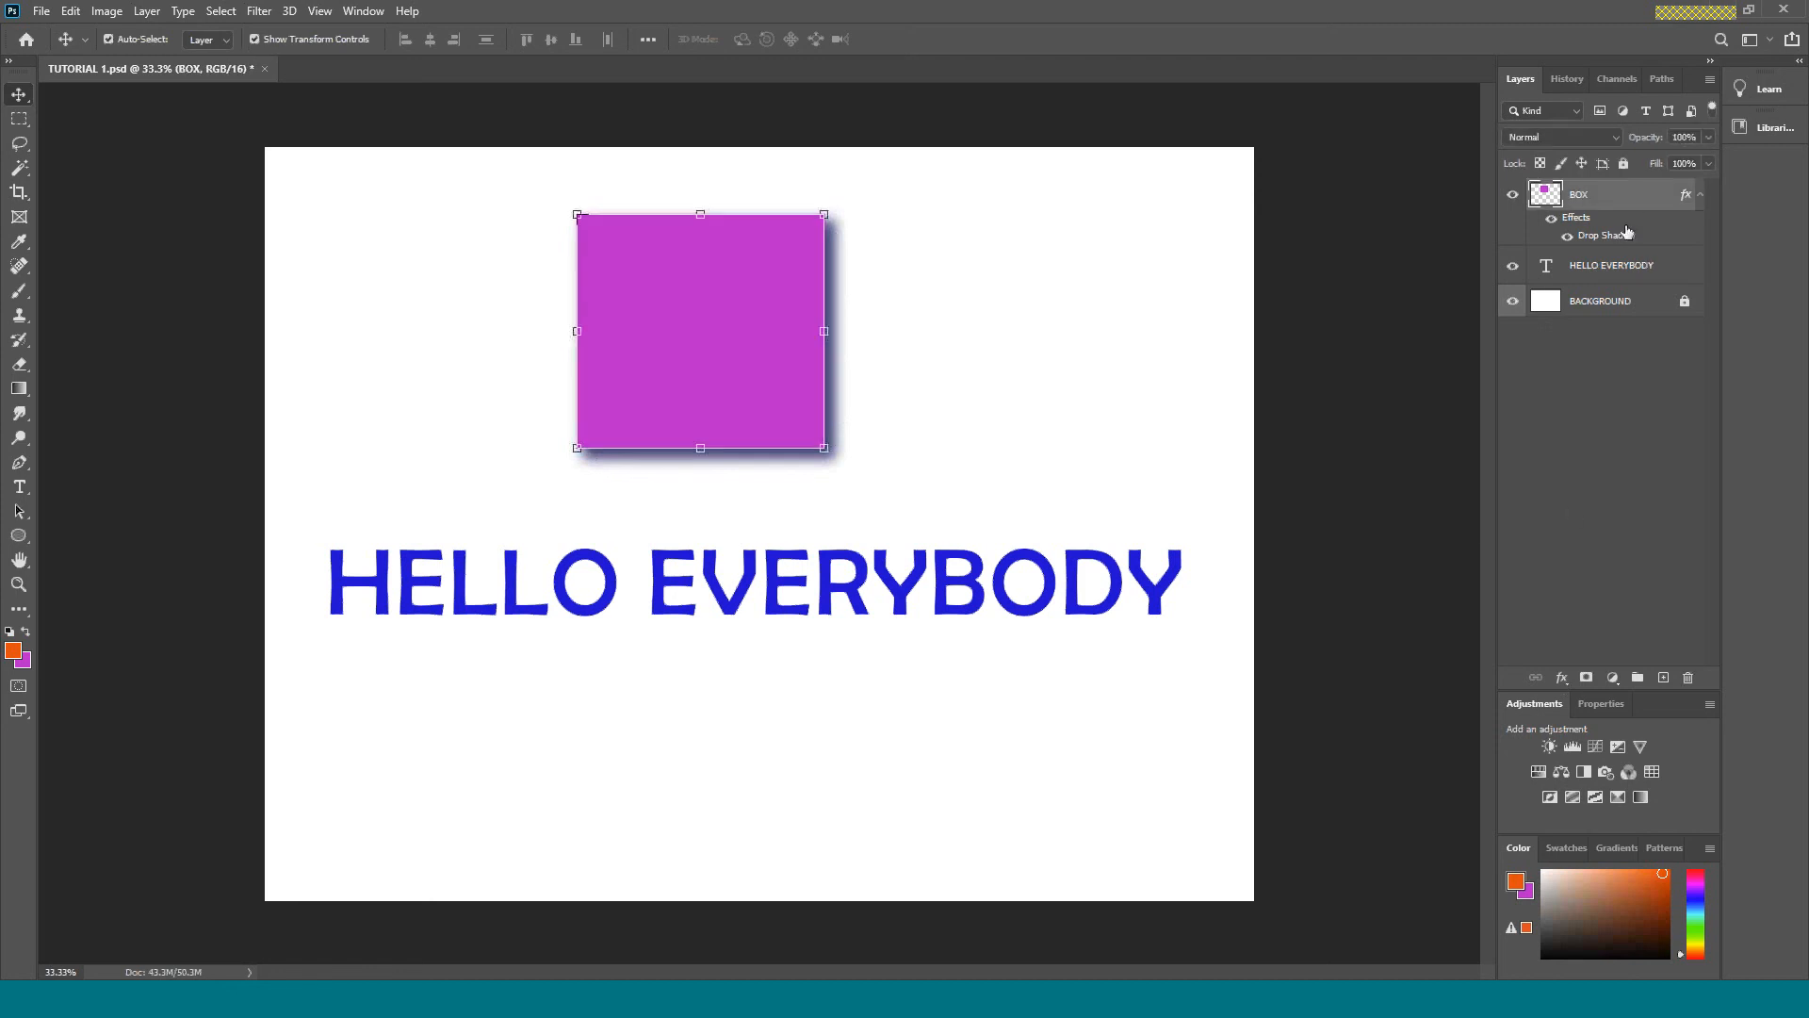
click(1561, 678)
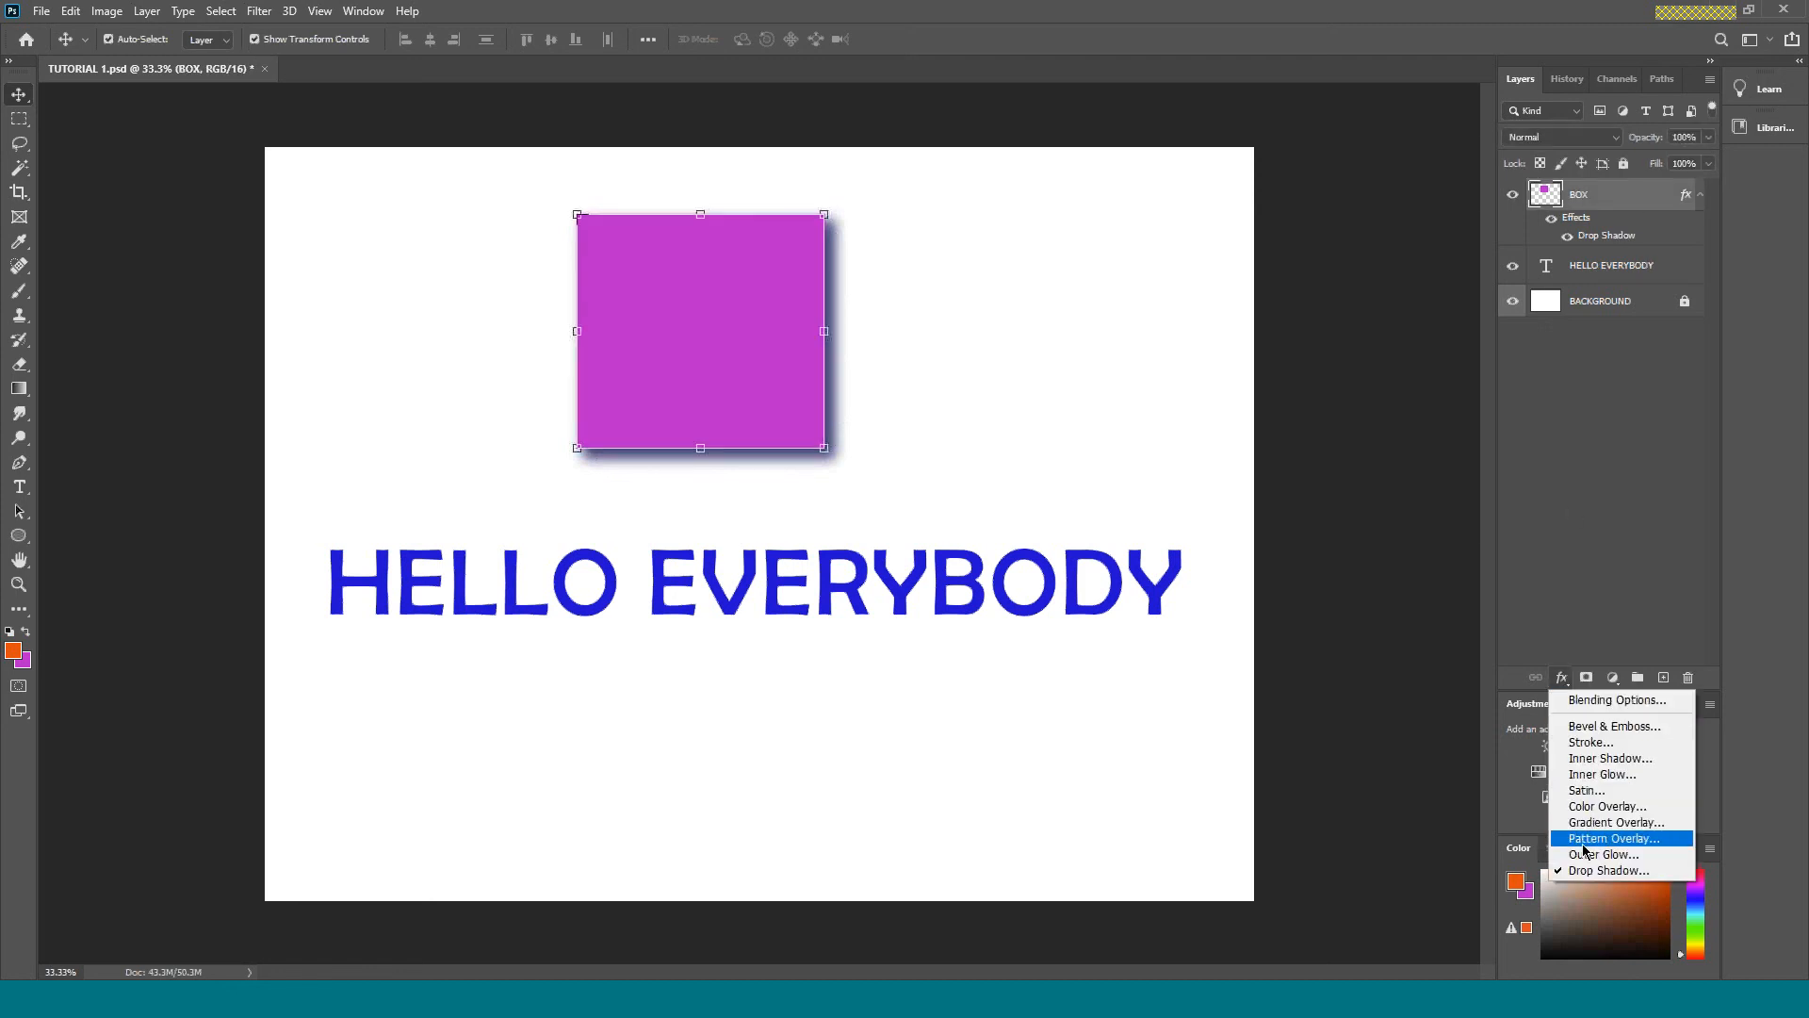
click(1600, 729)
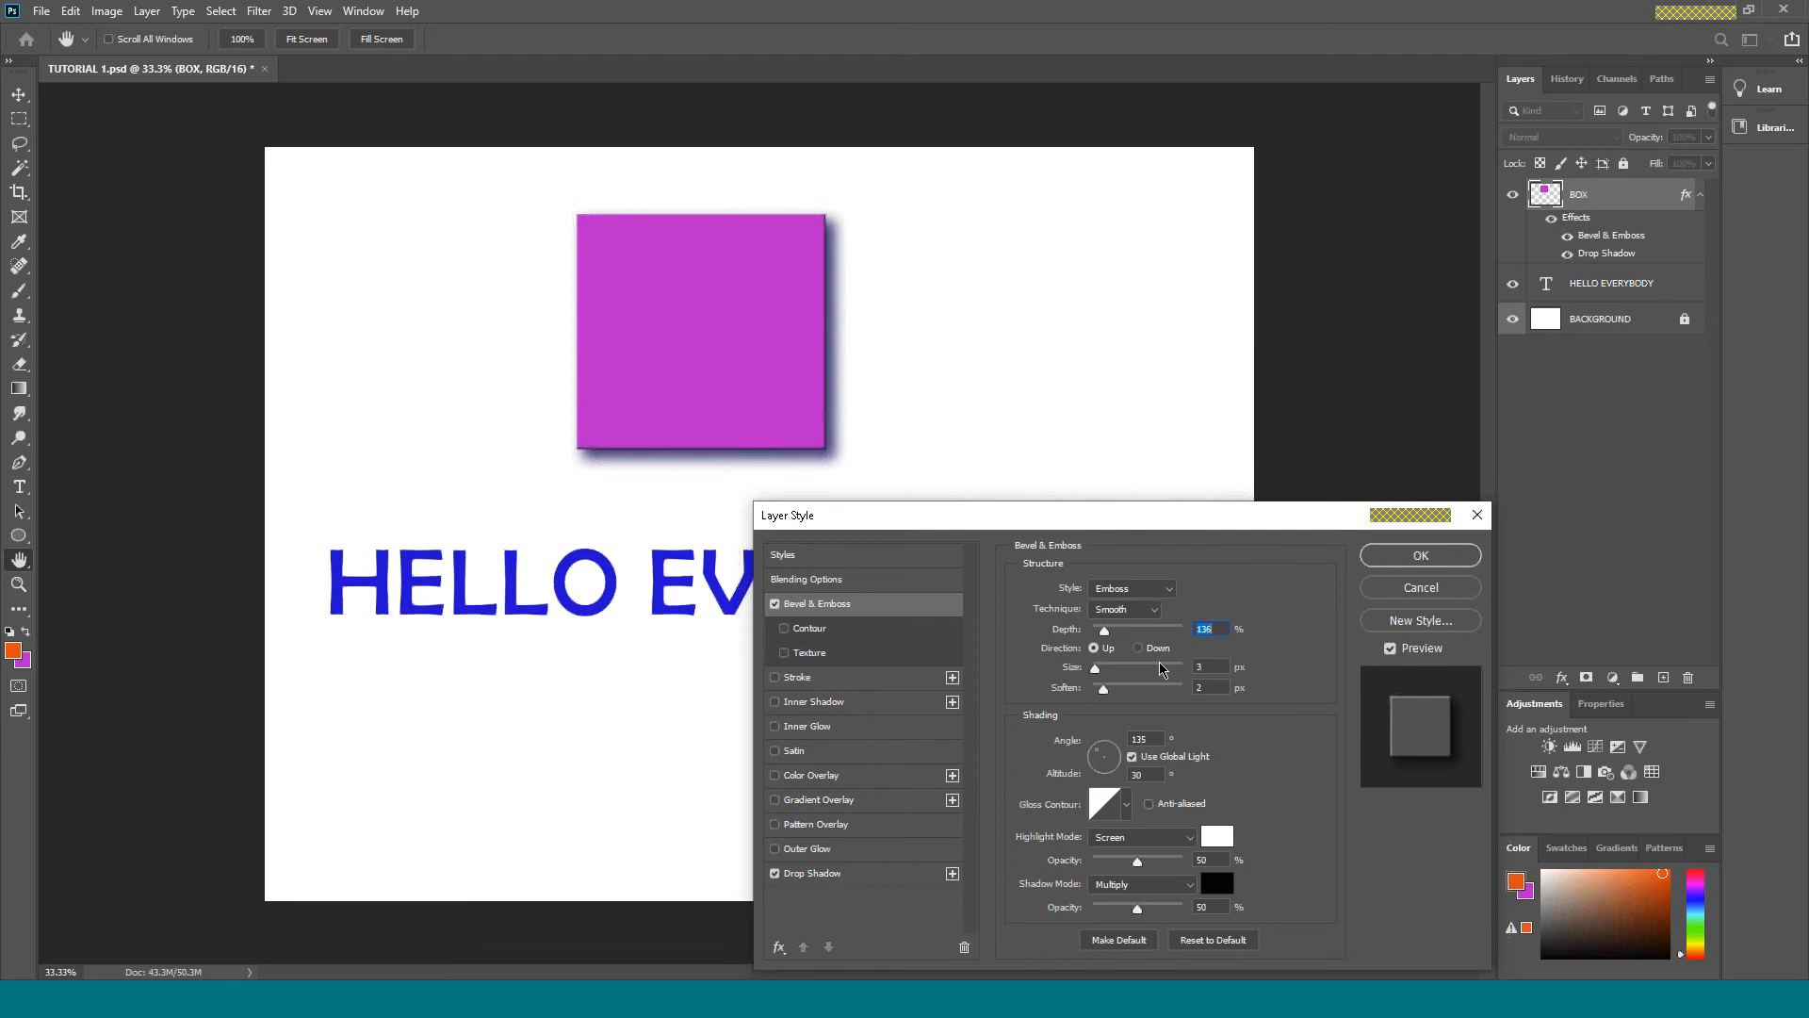
click(1167, 592)
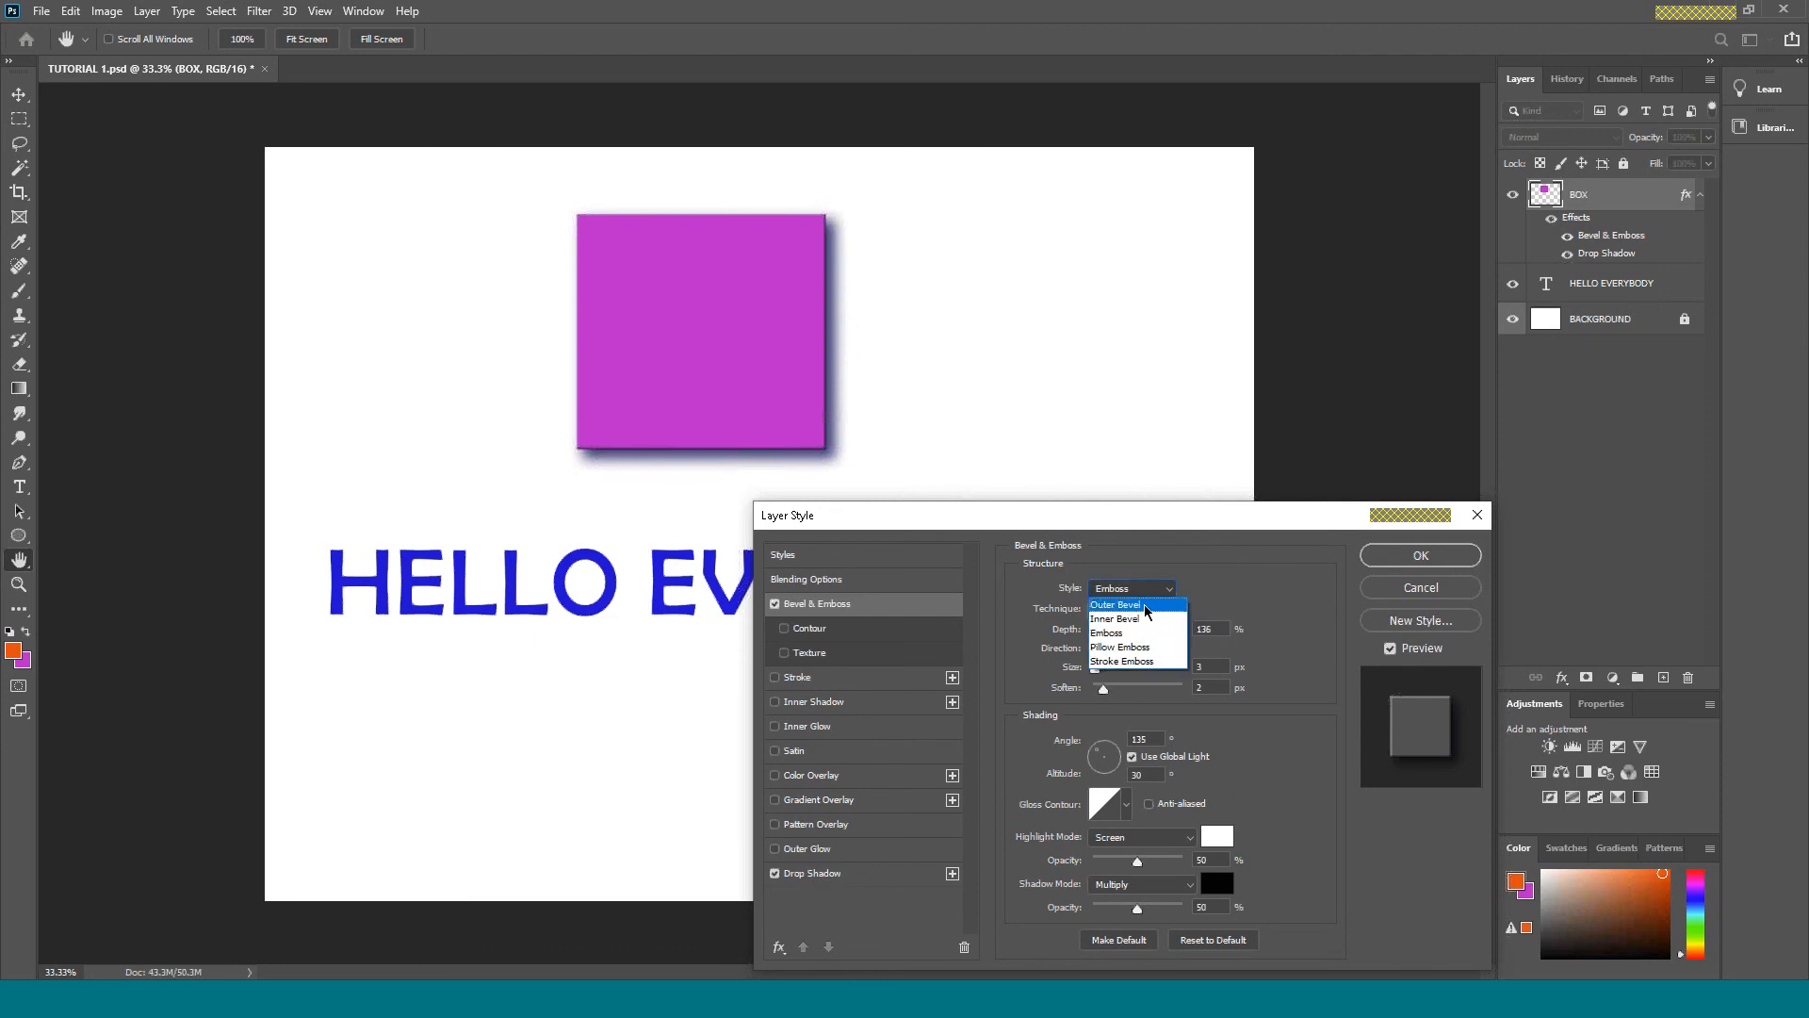
click(1149, 606)
click(1168, 590)
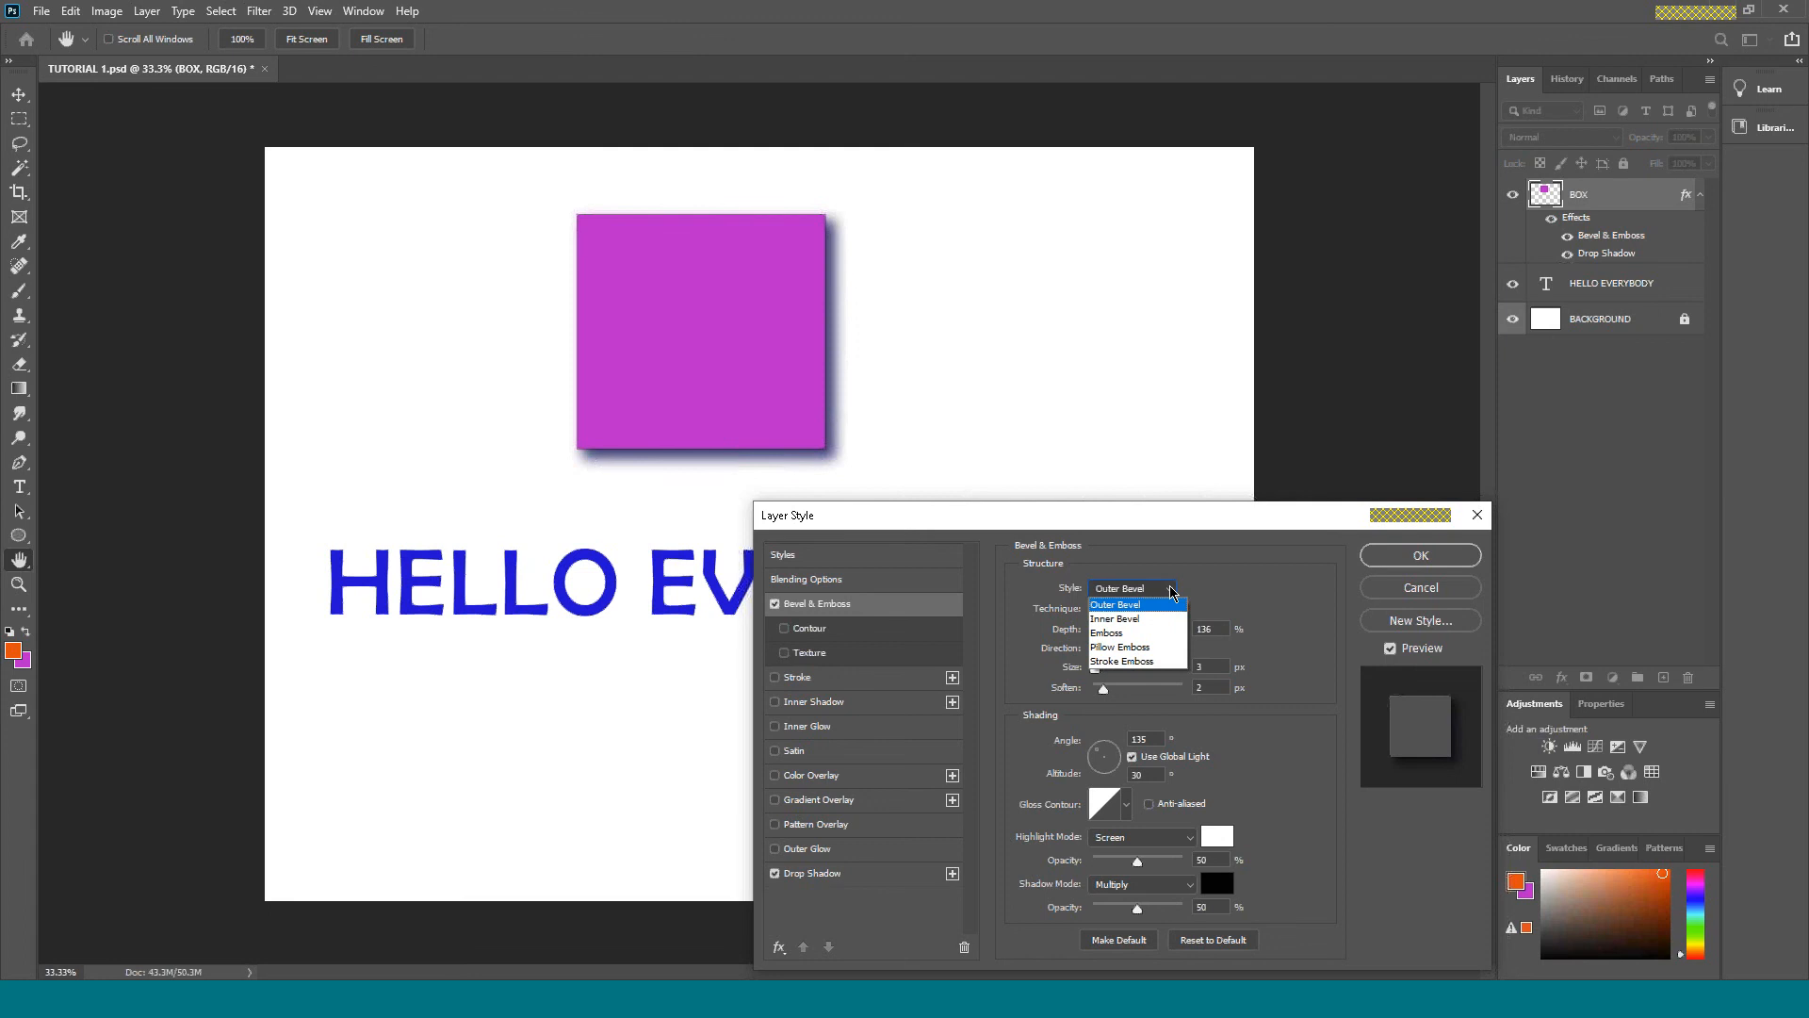
click(1155, 610)
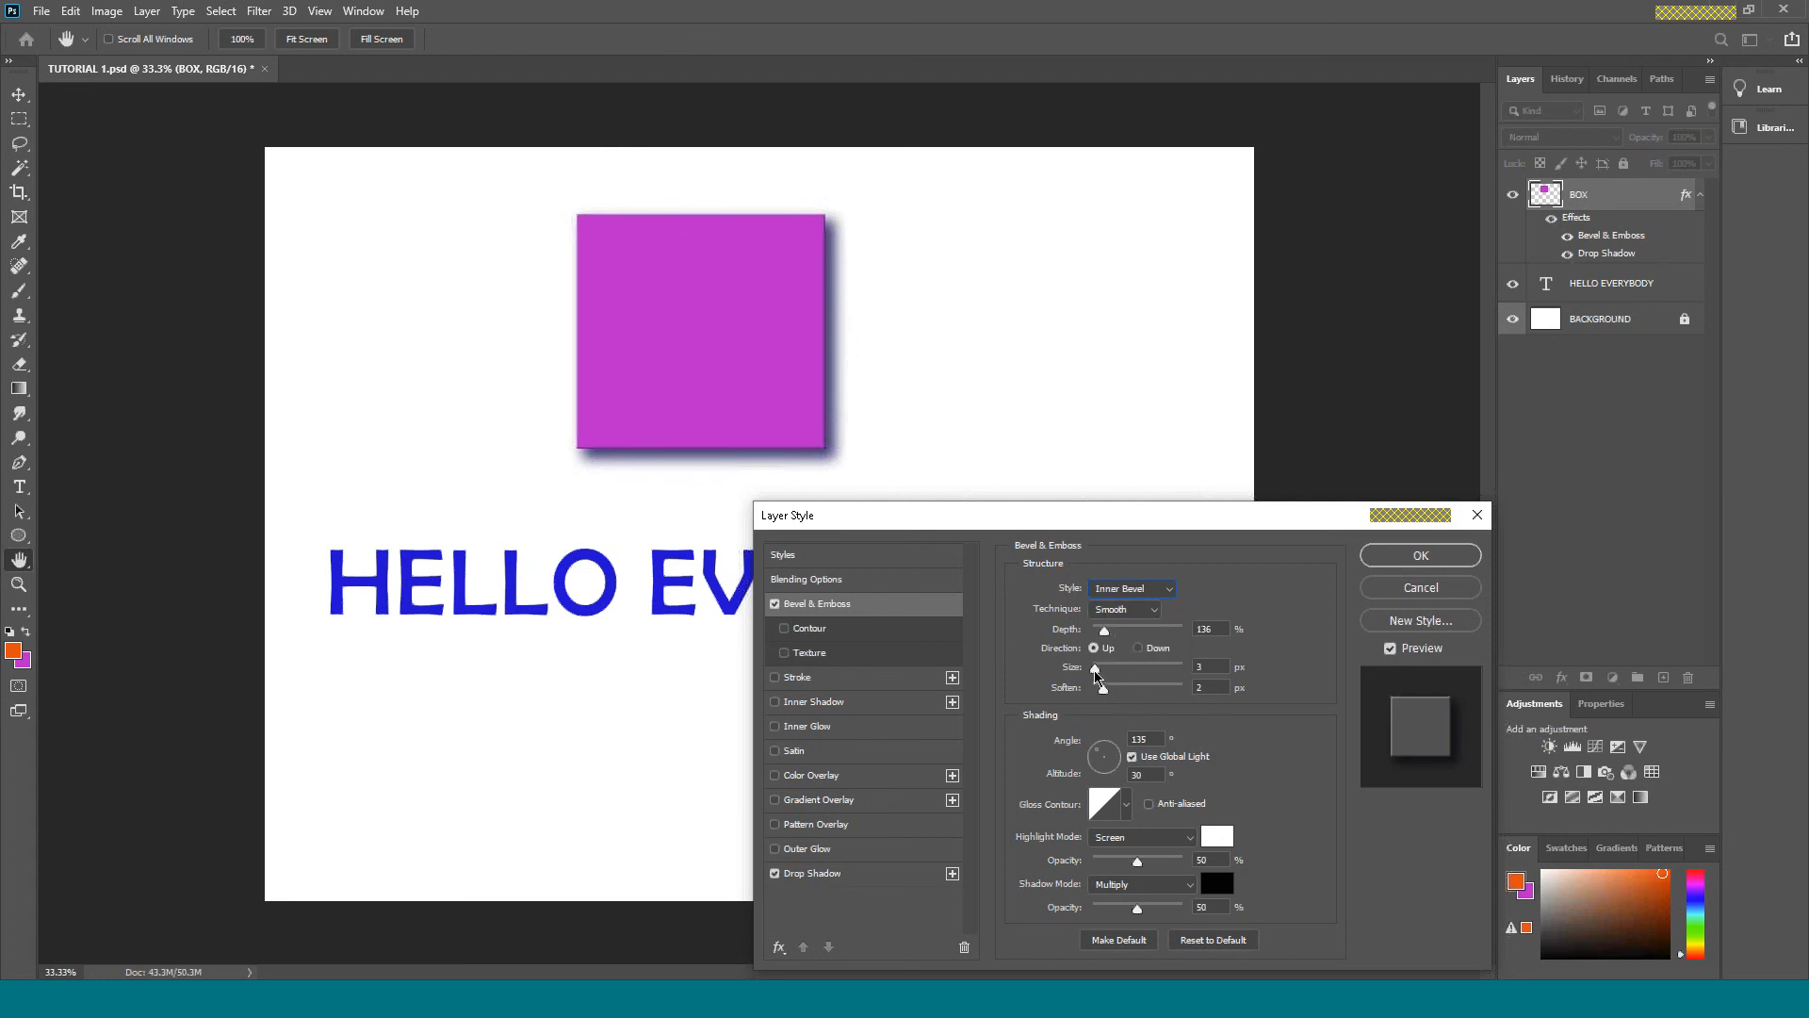
Set the bevel's size to 21 px, soften to 0 px and depth to 251%, trying Chisel Hard before choosing the Chisel Soft technique.
mouse_move(1096, 674)
mouse_down()
mouse_move(1112, 677)
mouse_move(1093, 695)
mouse_up()
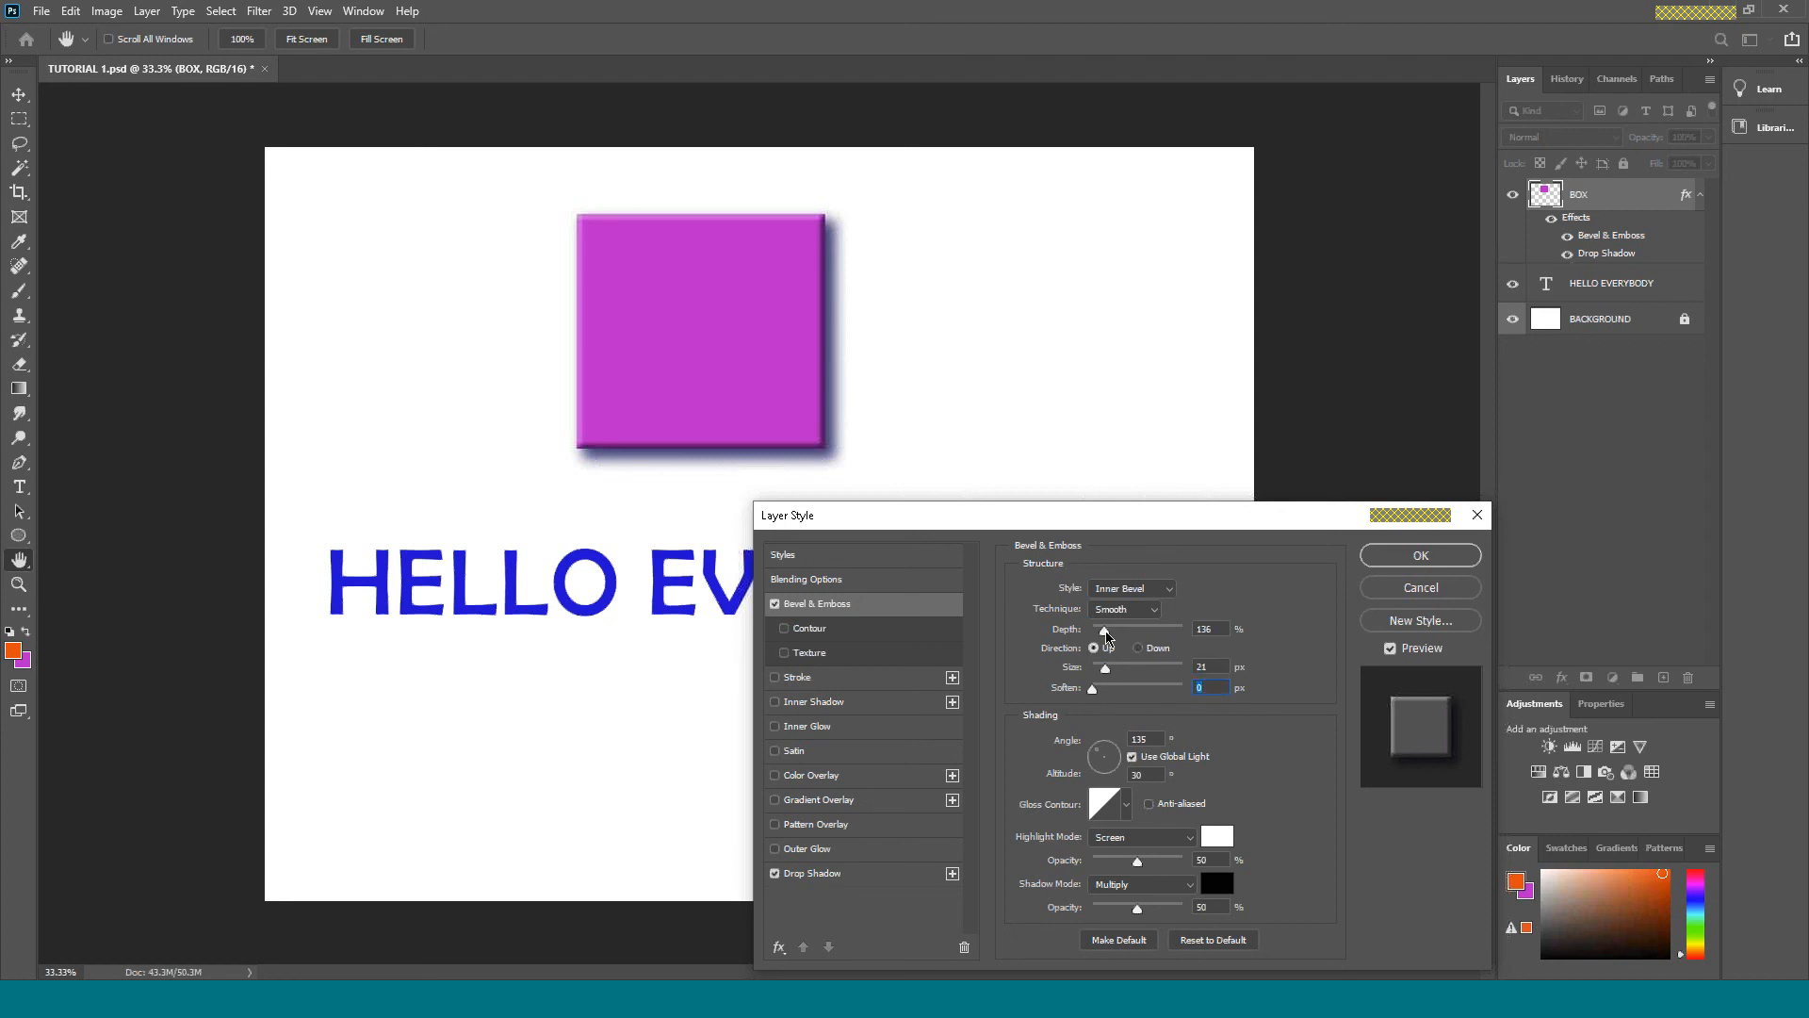
drag(1106, 629, 1115, 628)
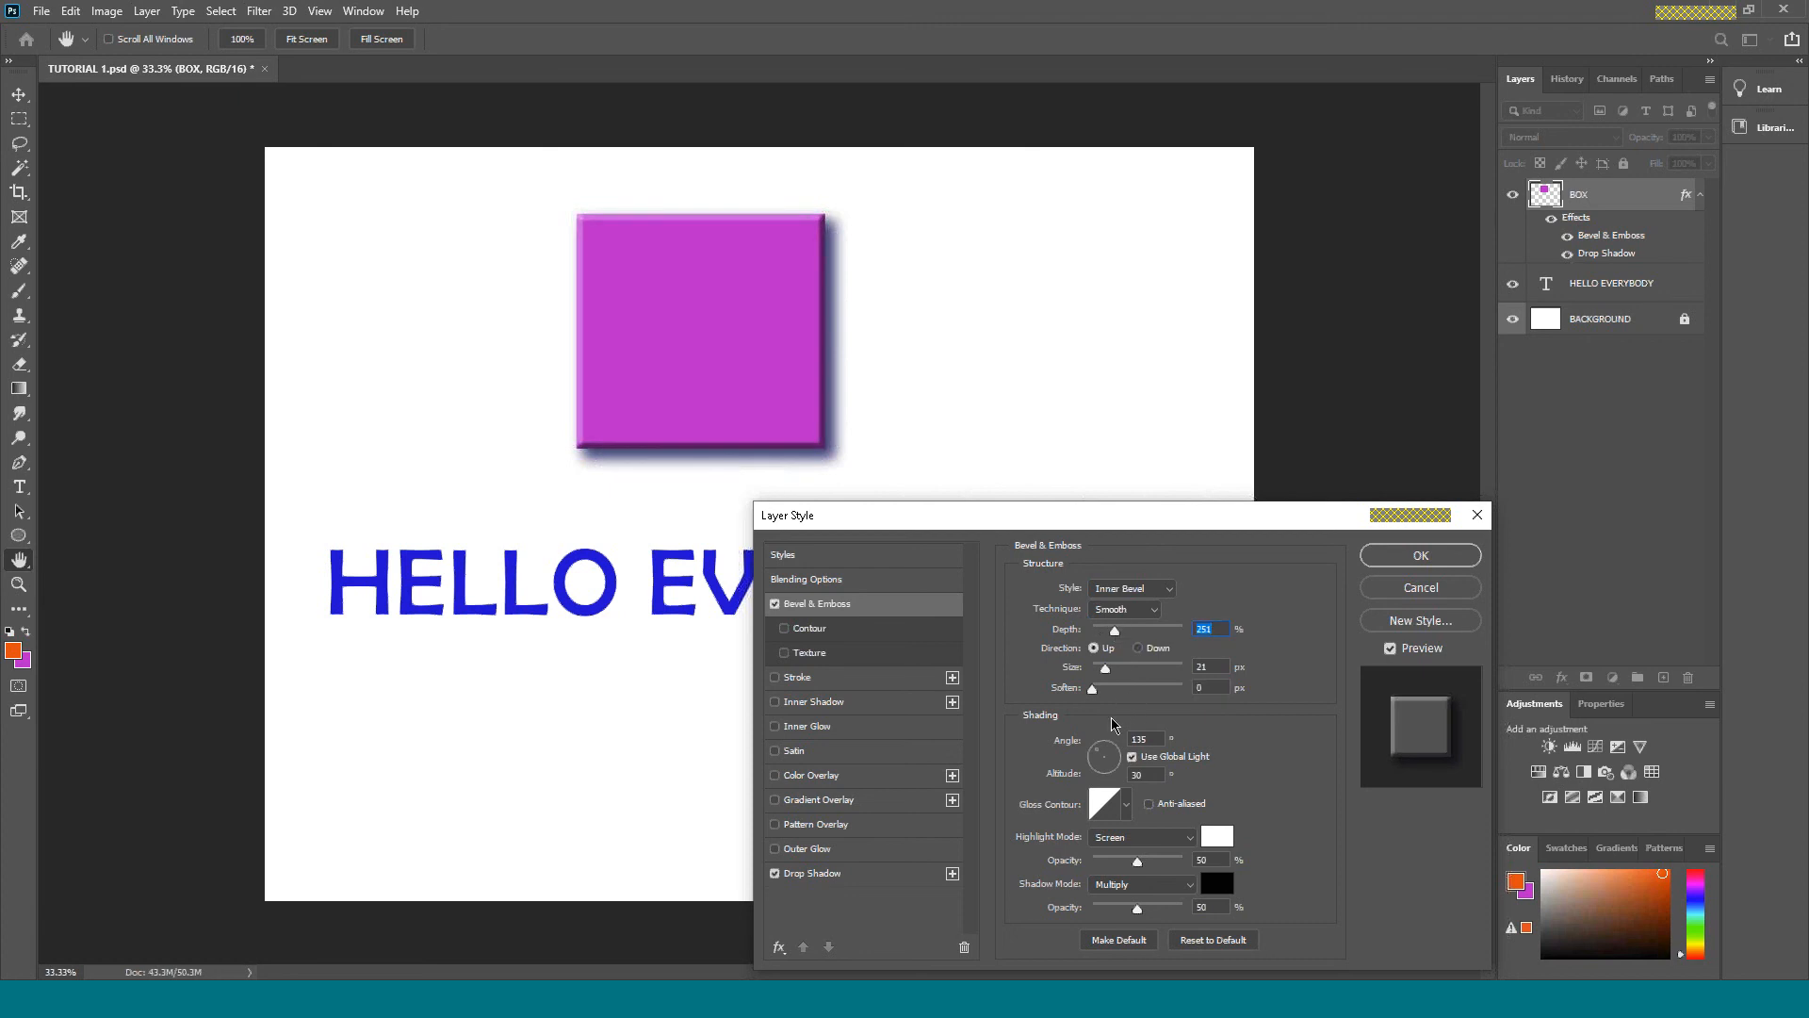
click(1155, 609)
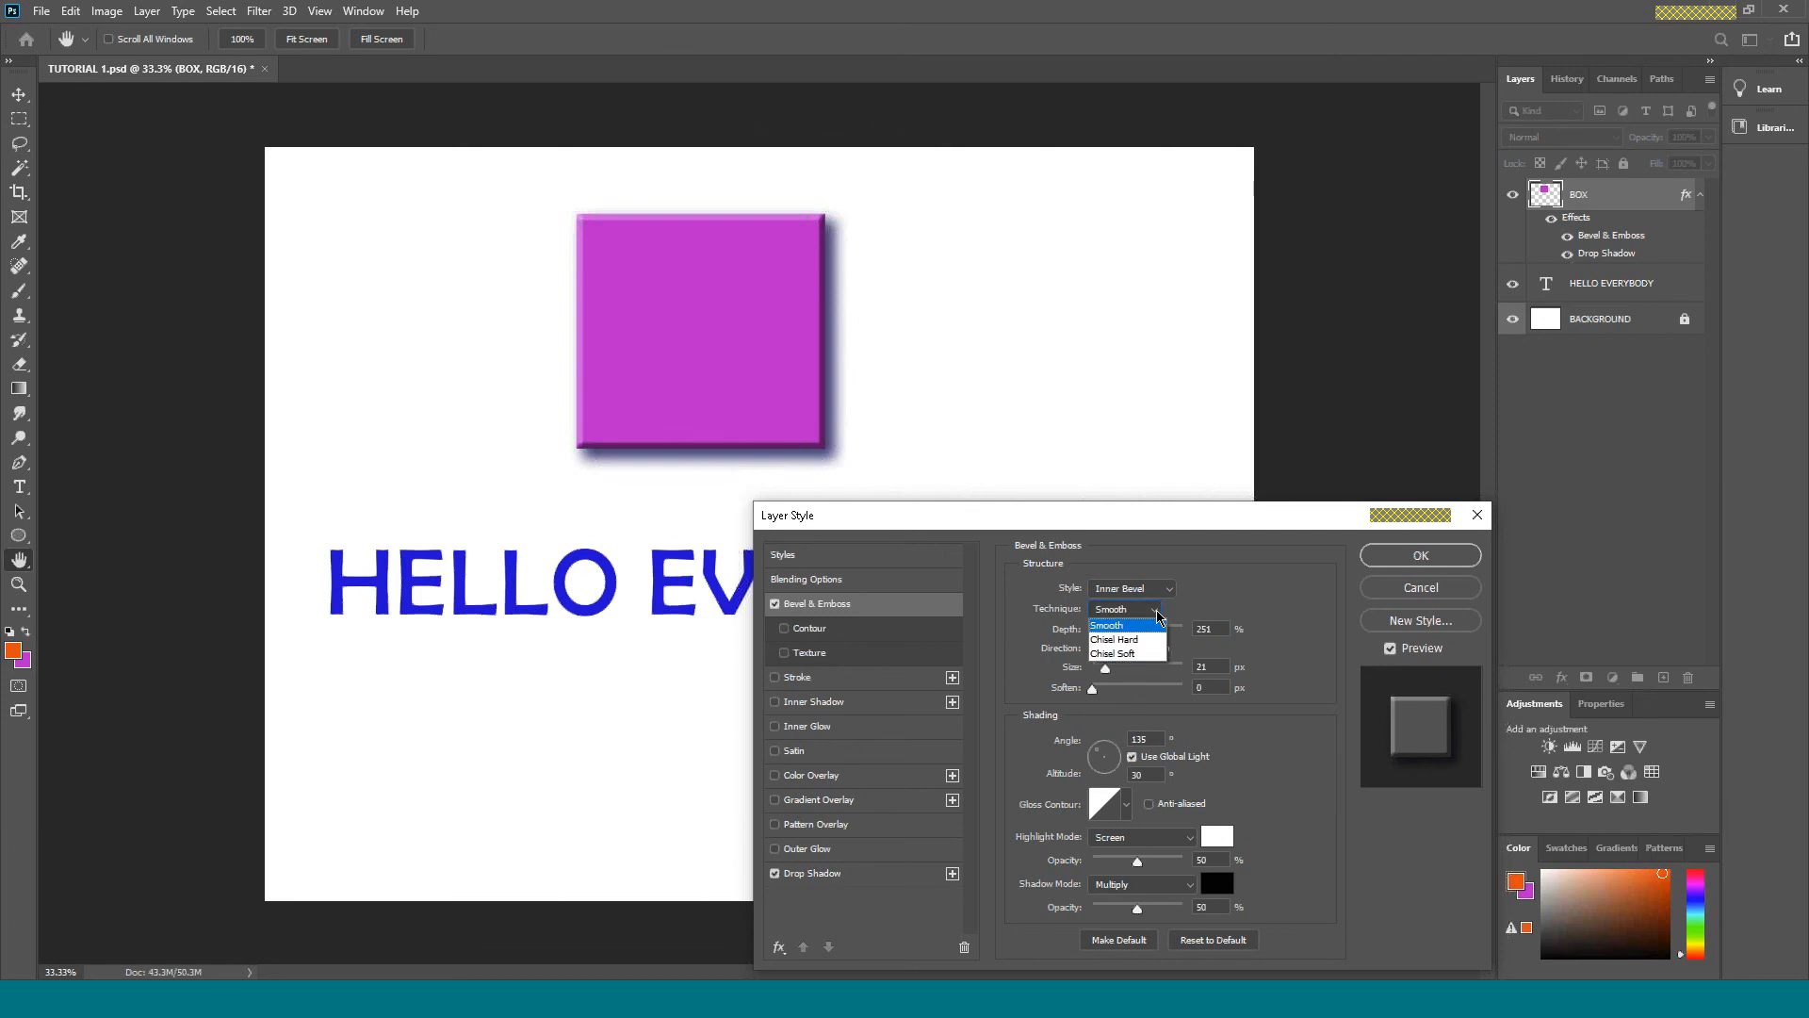
click(1131, 639)
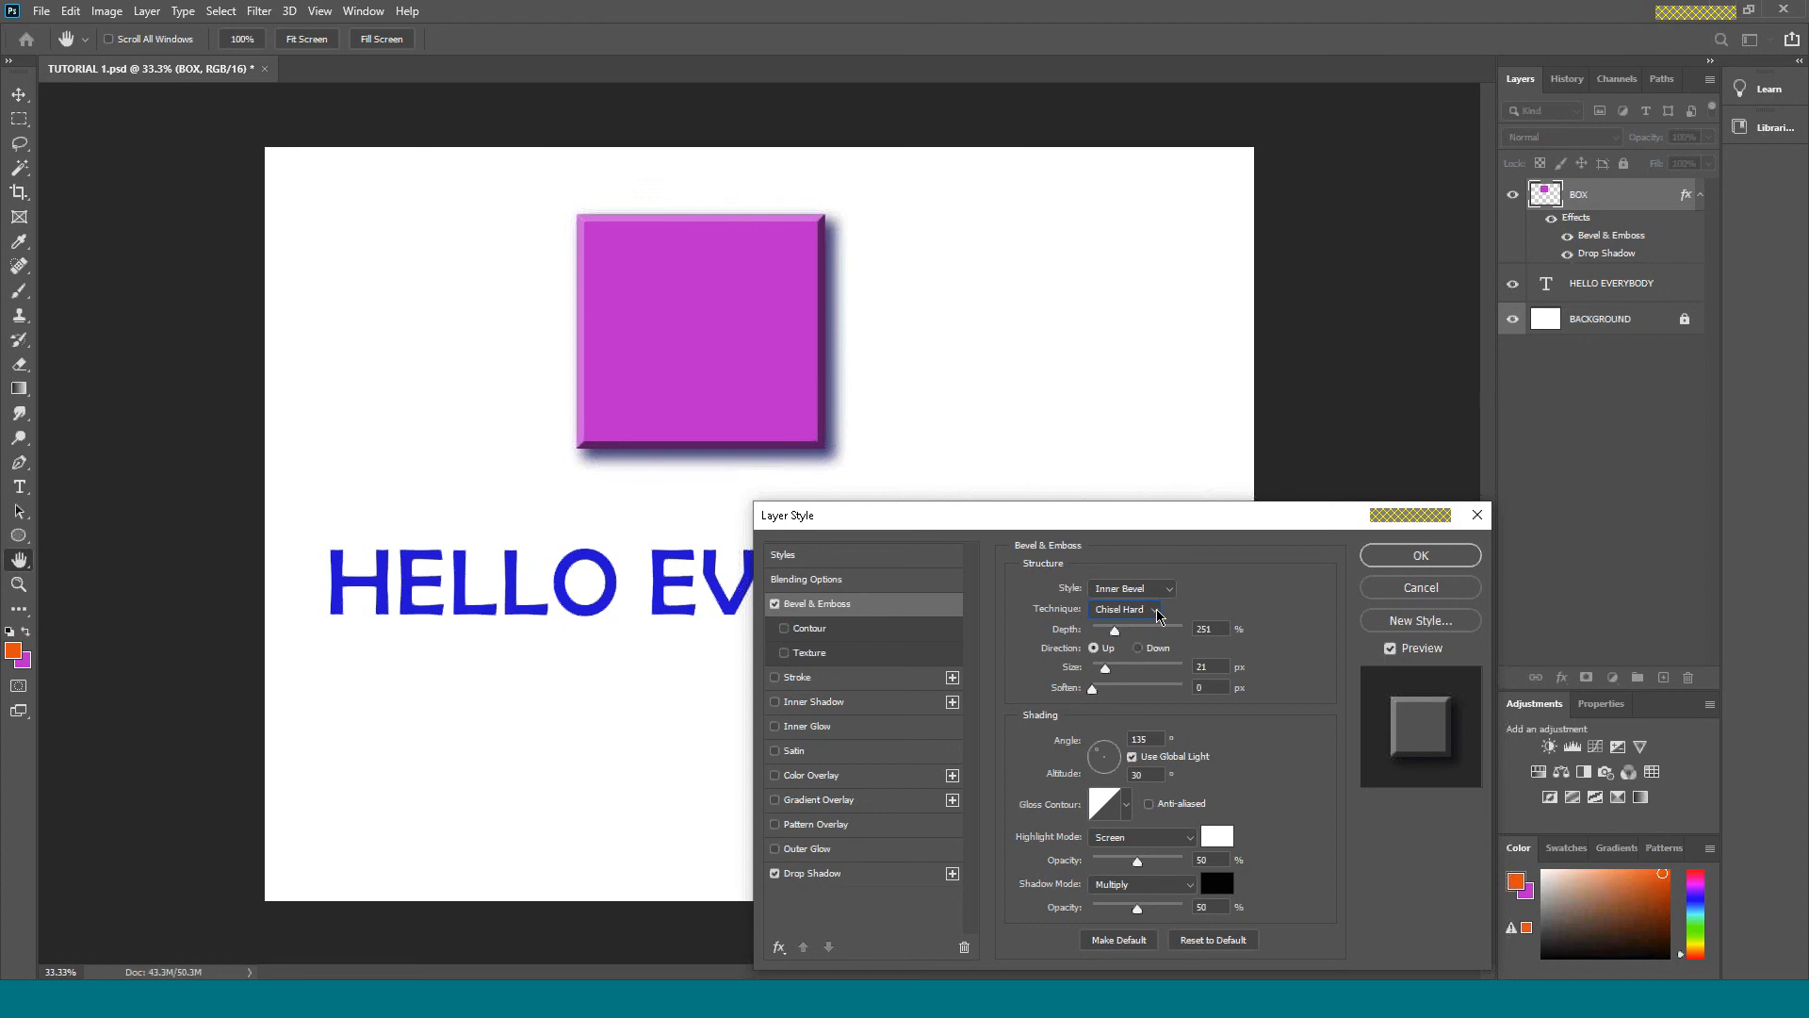
click(1158, 613)
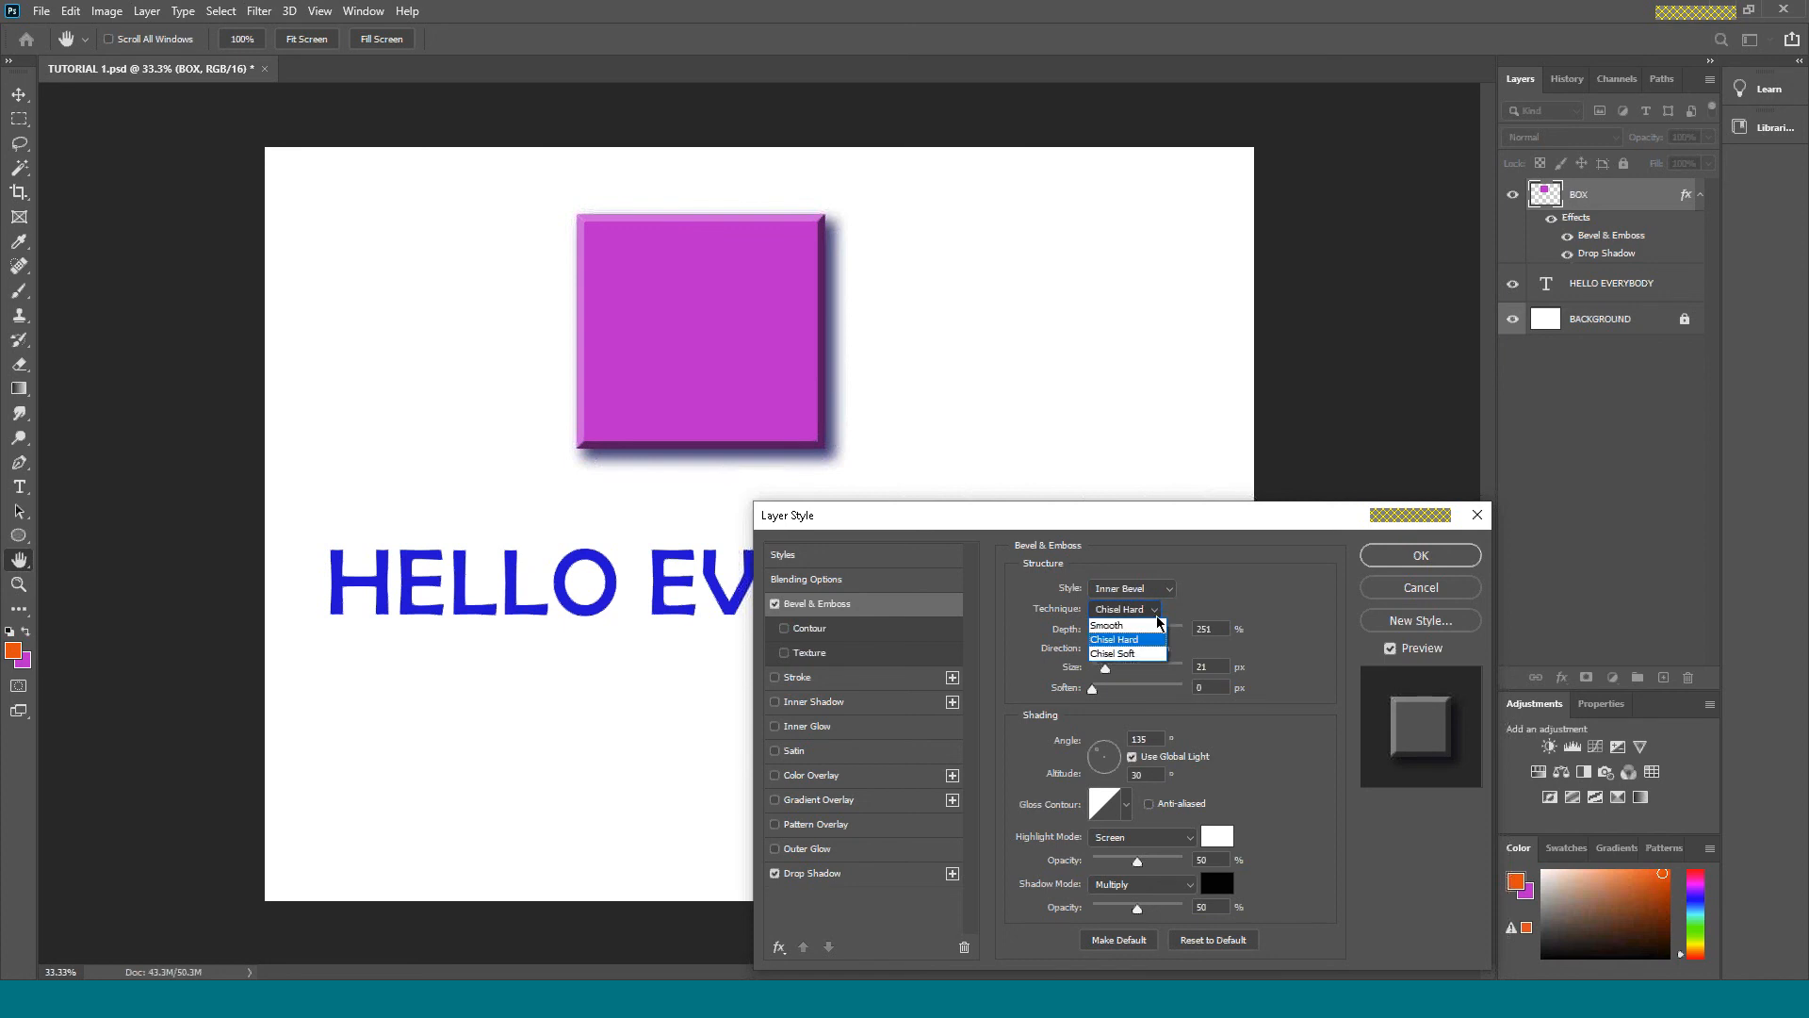
click(1155, 659)
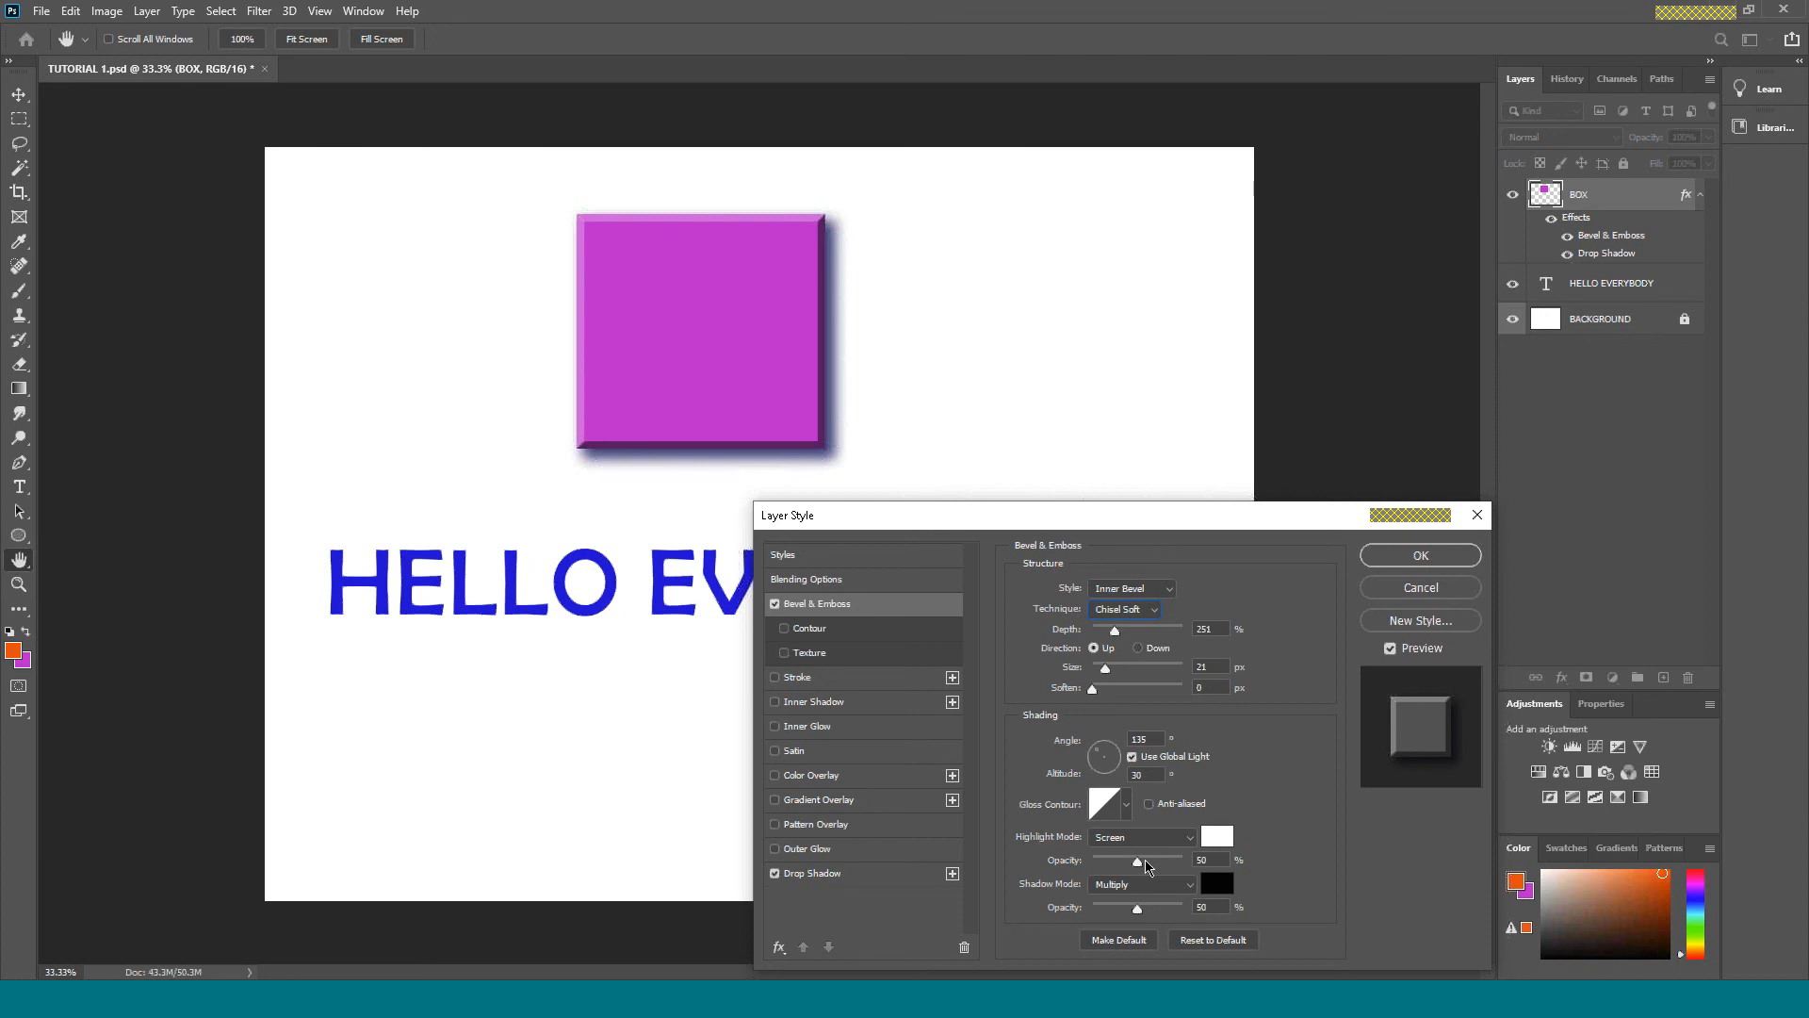
Set the bevel's highlight opacity to 68% and its shadow opacity to 48%.
drag(1137, 862, 1141, 862)
click(1168, 861)
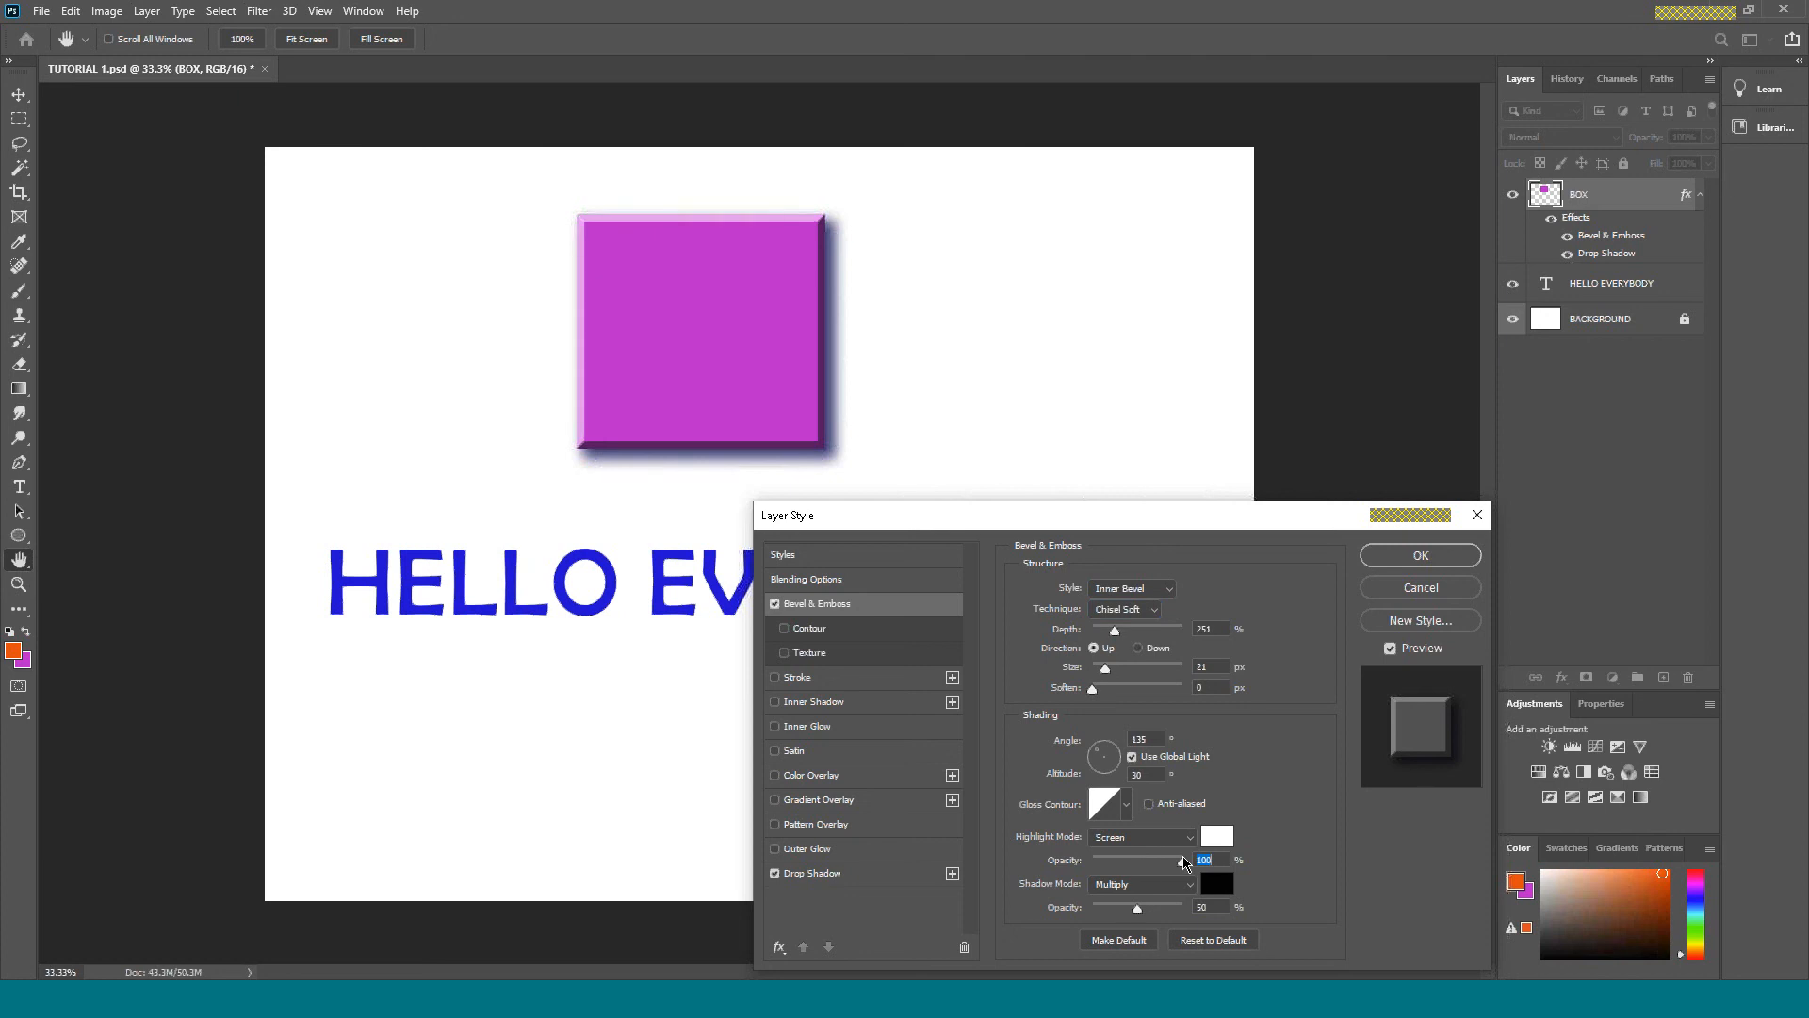
drag(1168, 861, 1153, 862)
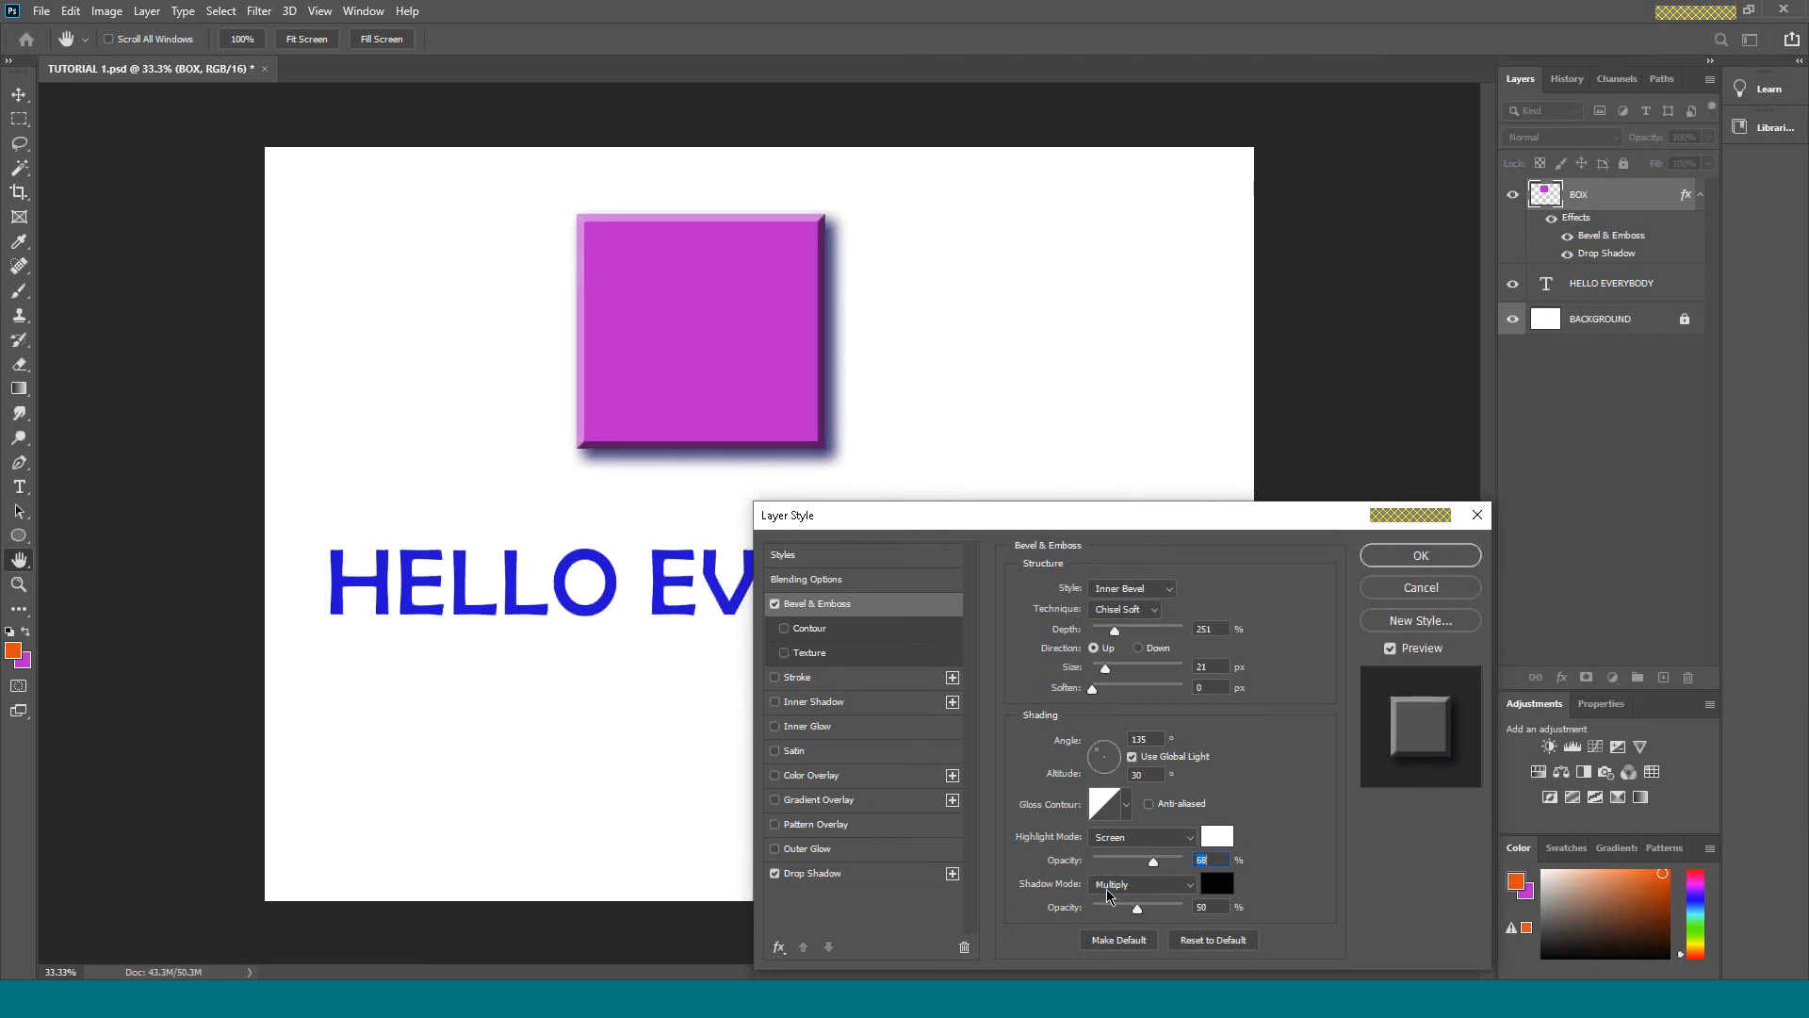
click(1142, 908)
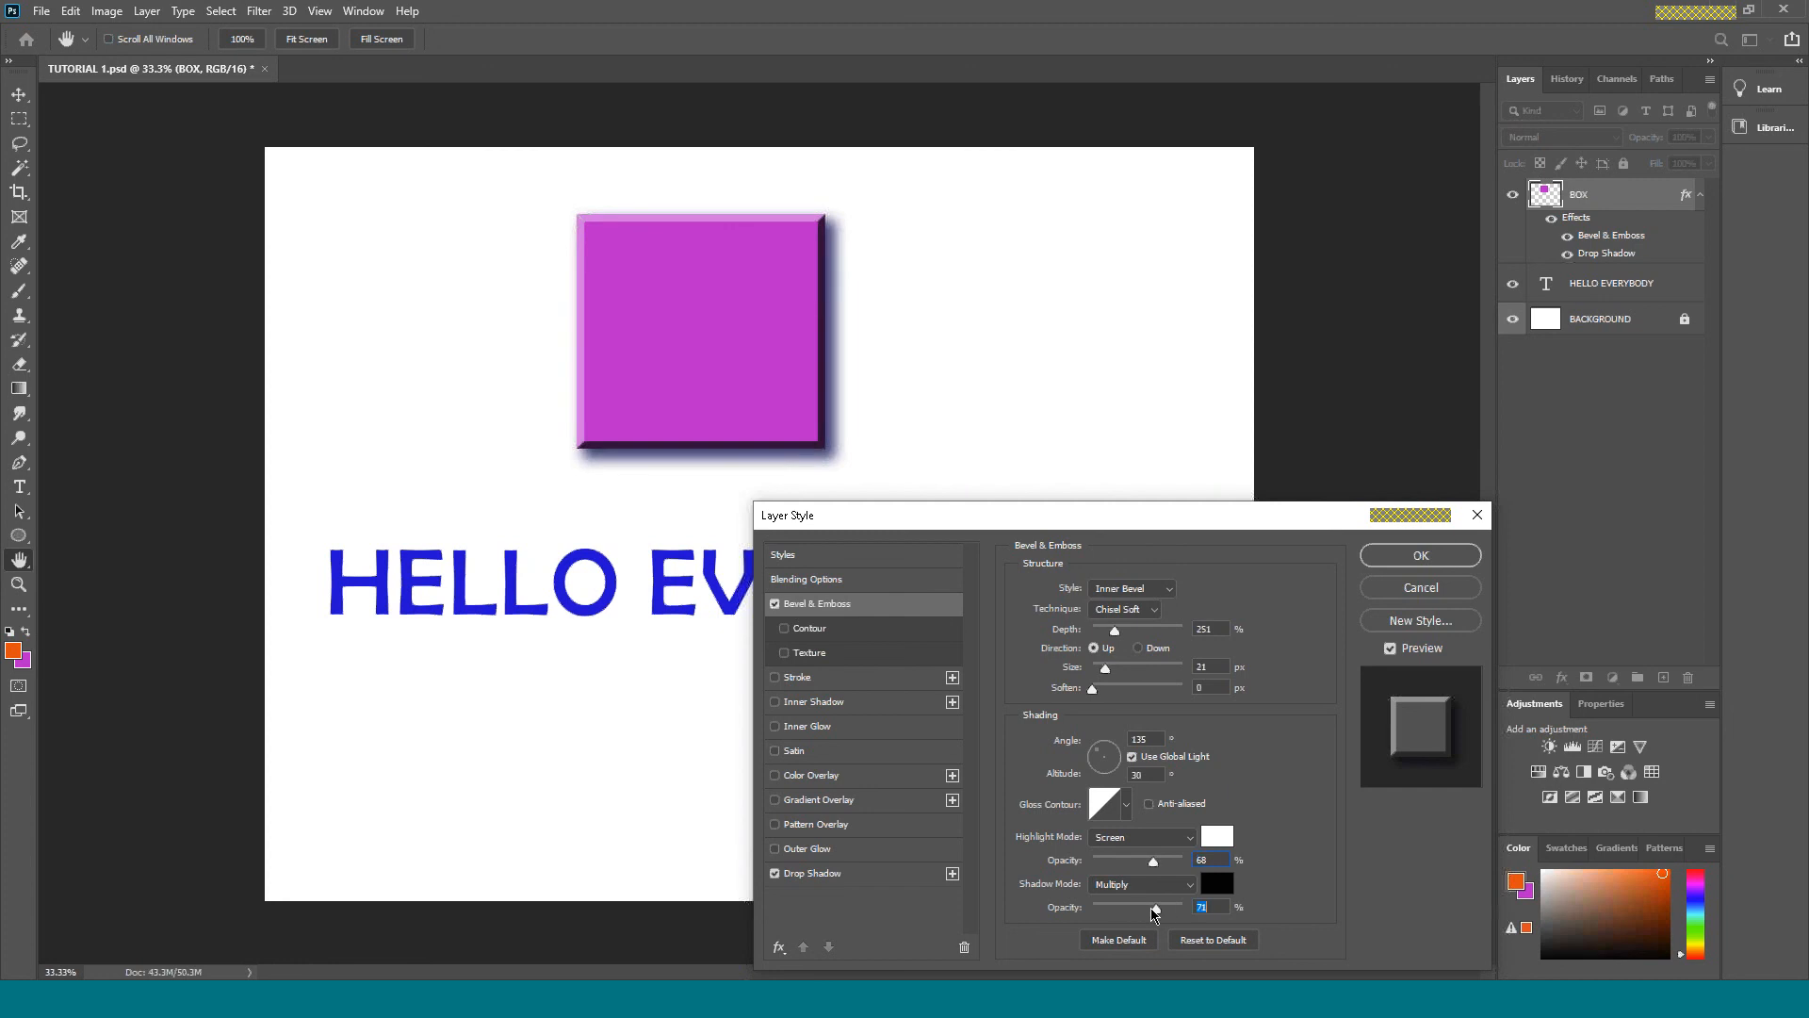
drag(1143, 908, 1137, 910)
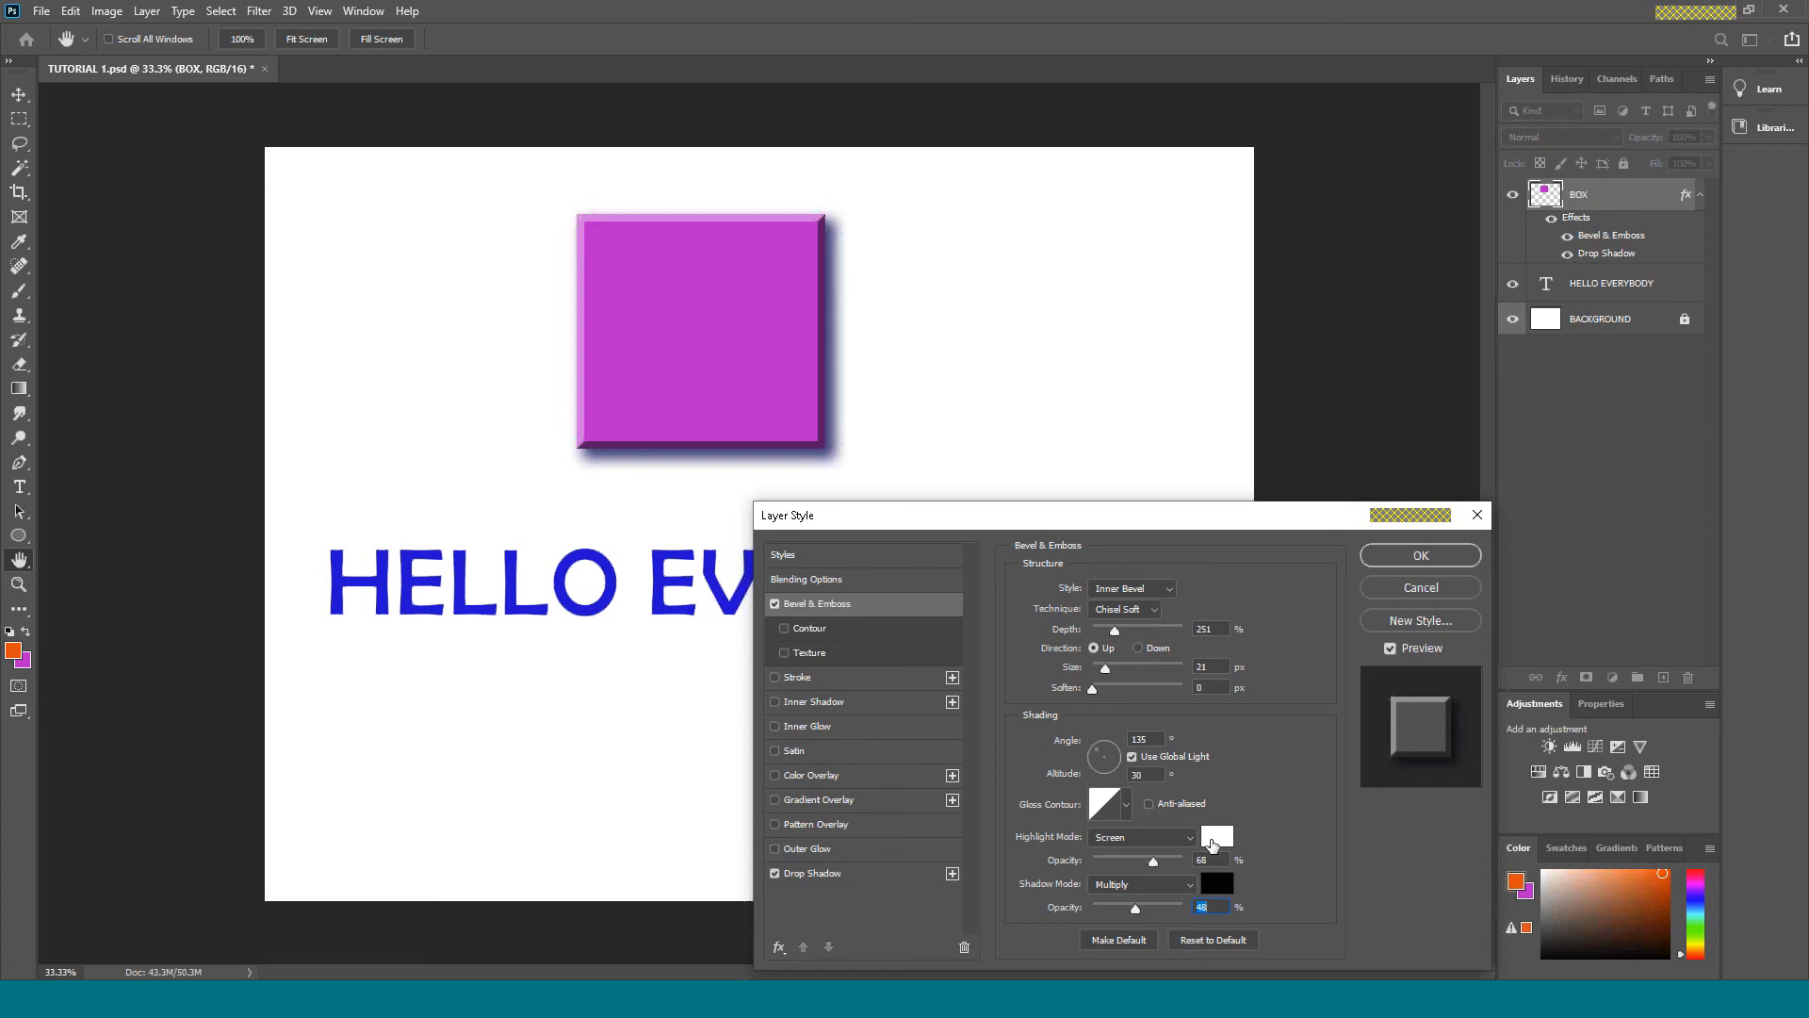
Change the bevel's highlight colour to bright yellow.
click(1217, 836)
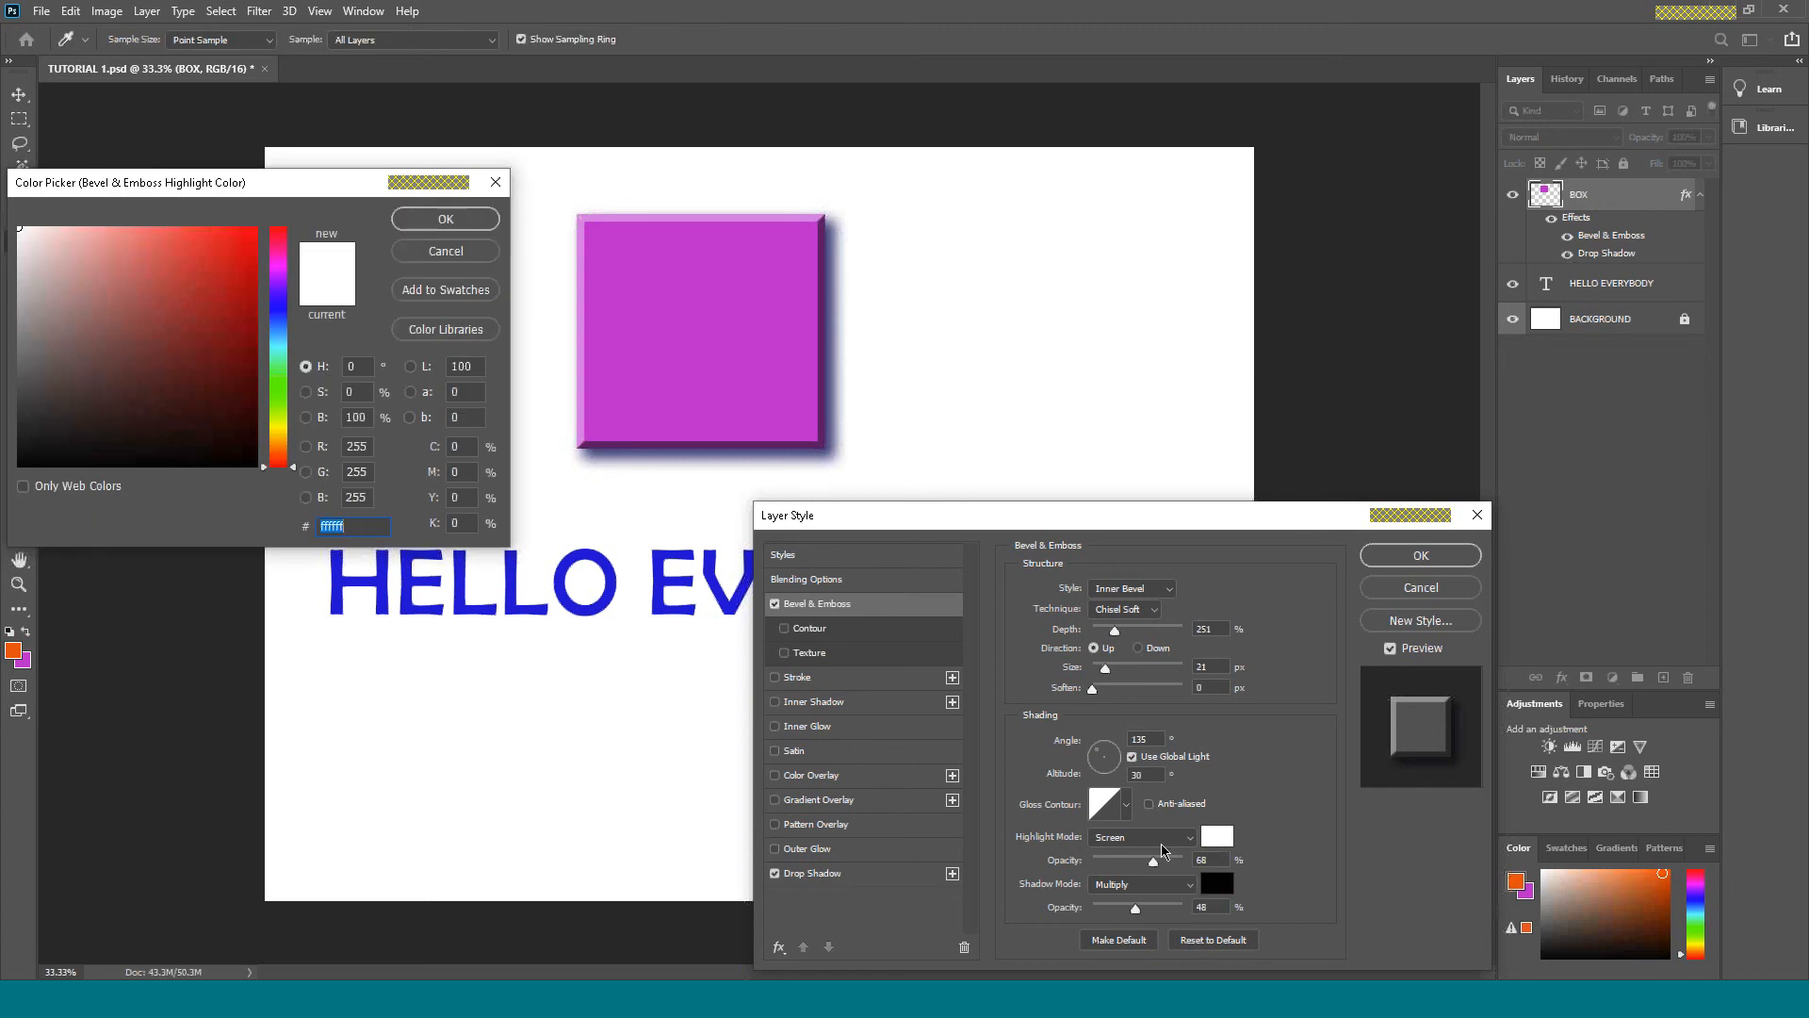
click(279, 267)
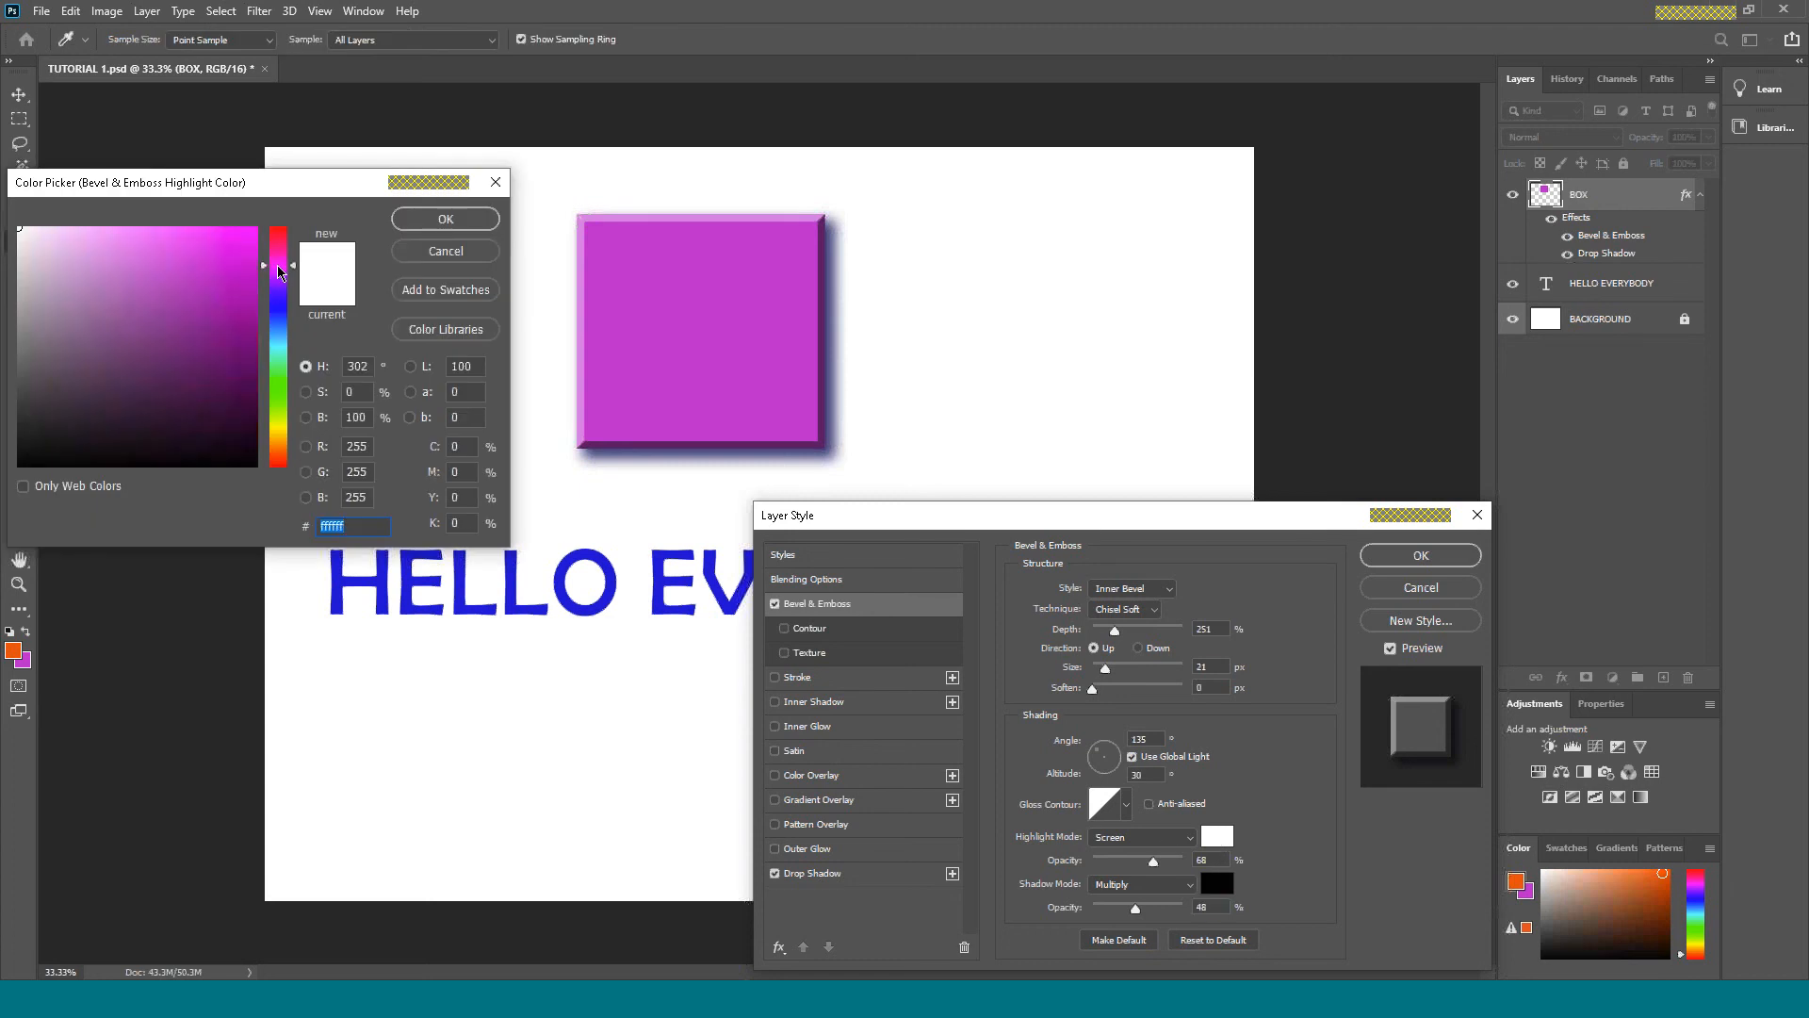
click(280, 425)
mouse_move(151, 235)
mouse_down()
mouse_move(88, 221)
mouse_move(166, 229)
mouse_up()
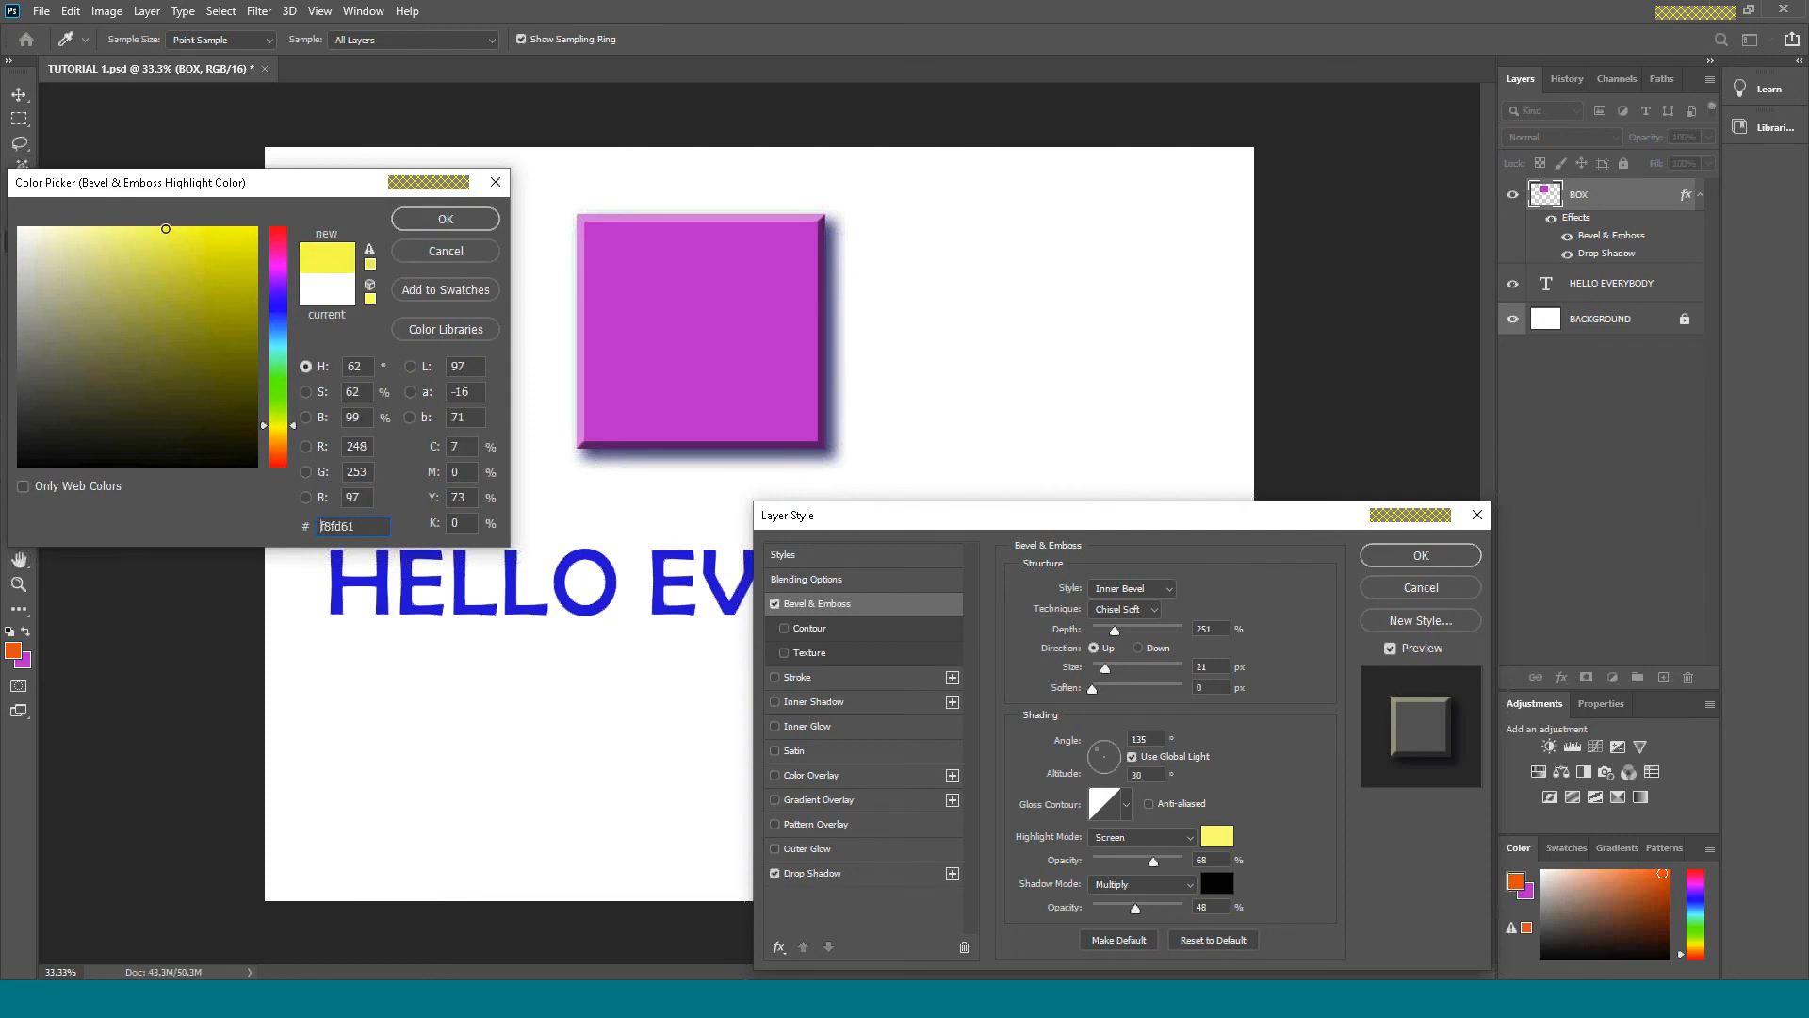
click(446, 218)
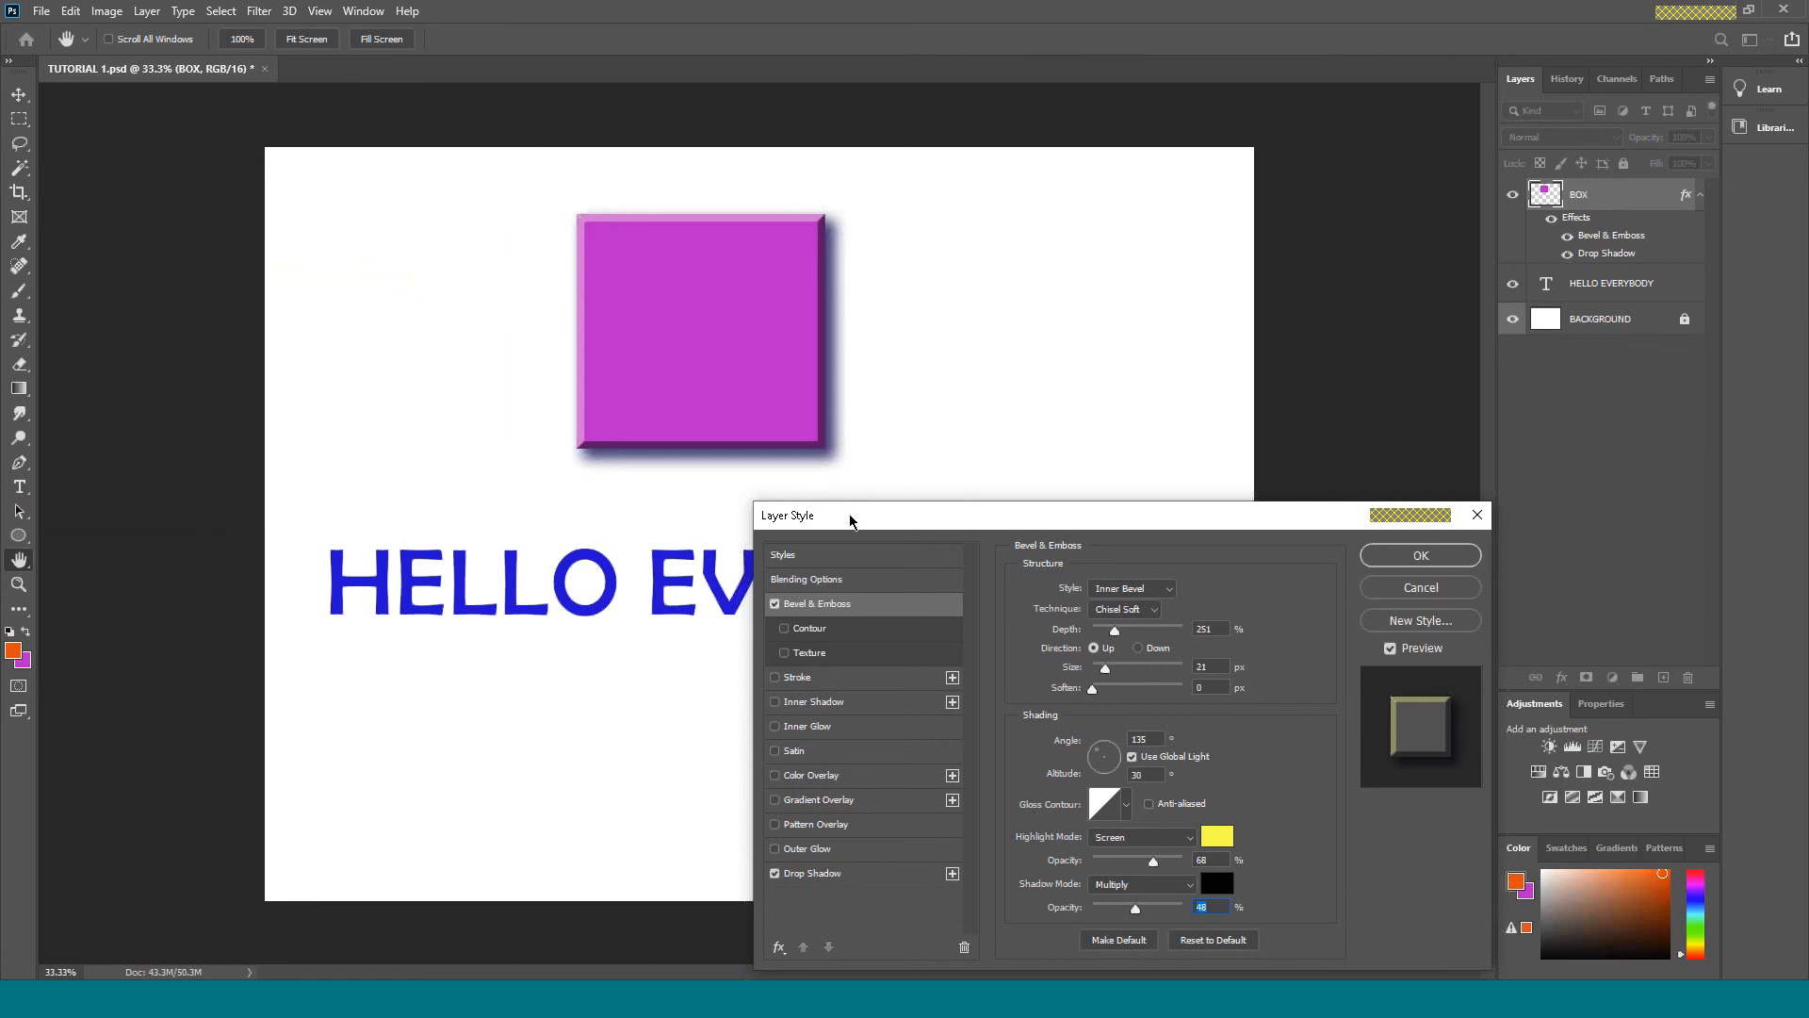
Change the bevel's shadow colour to dark purple, apply the layer style and deselect the BOX layer.
click(1217, 883)
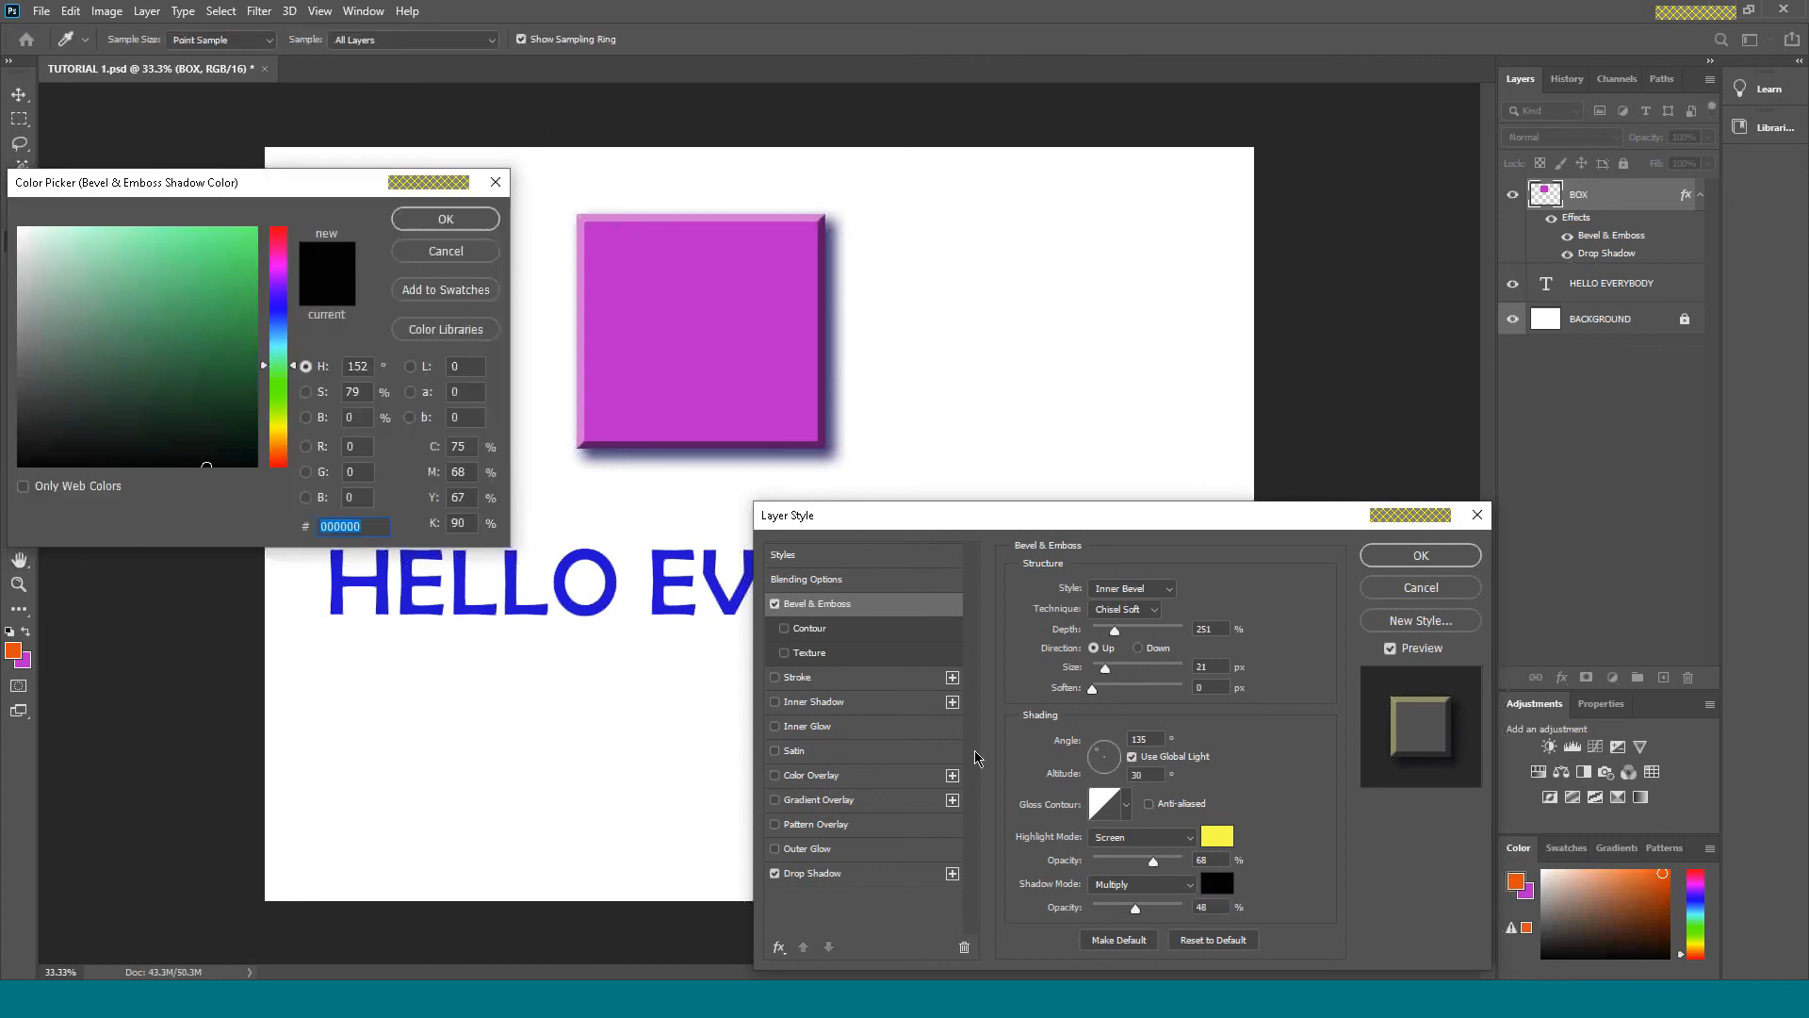
click(279, 302)
drag(245, 339, 267, 396)
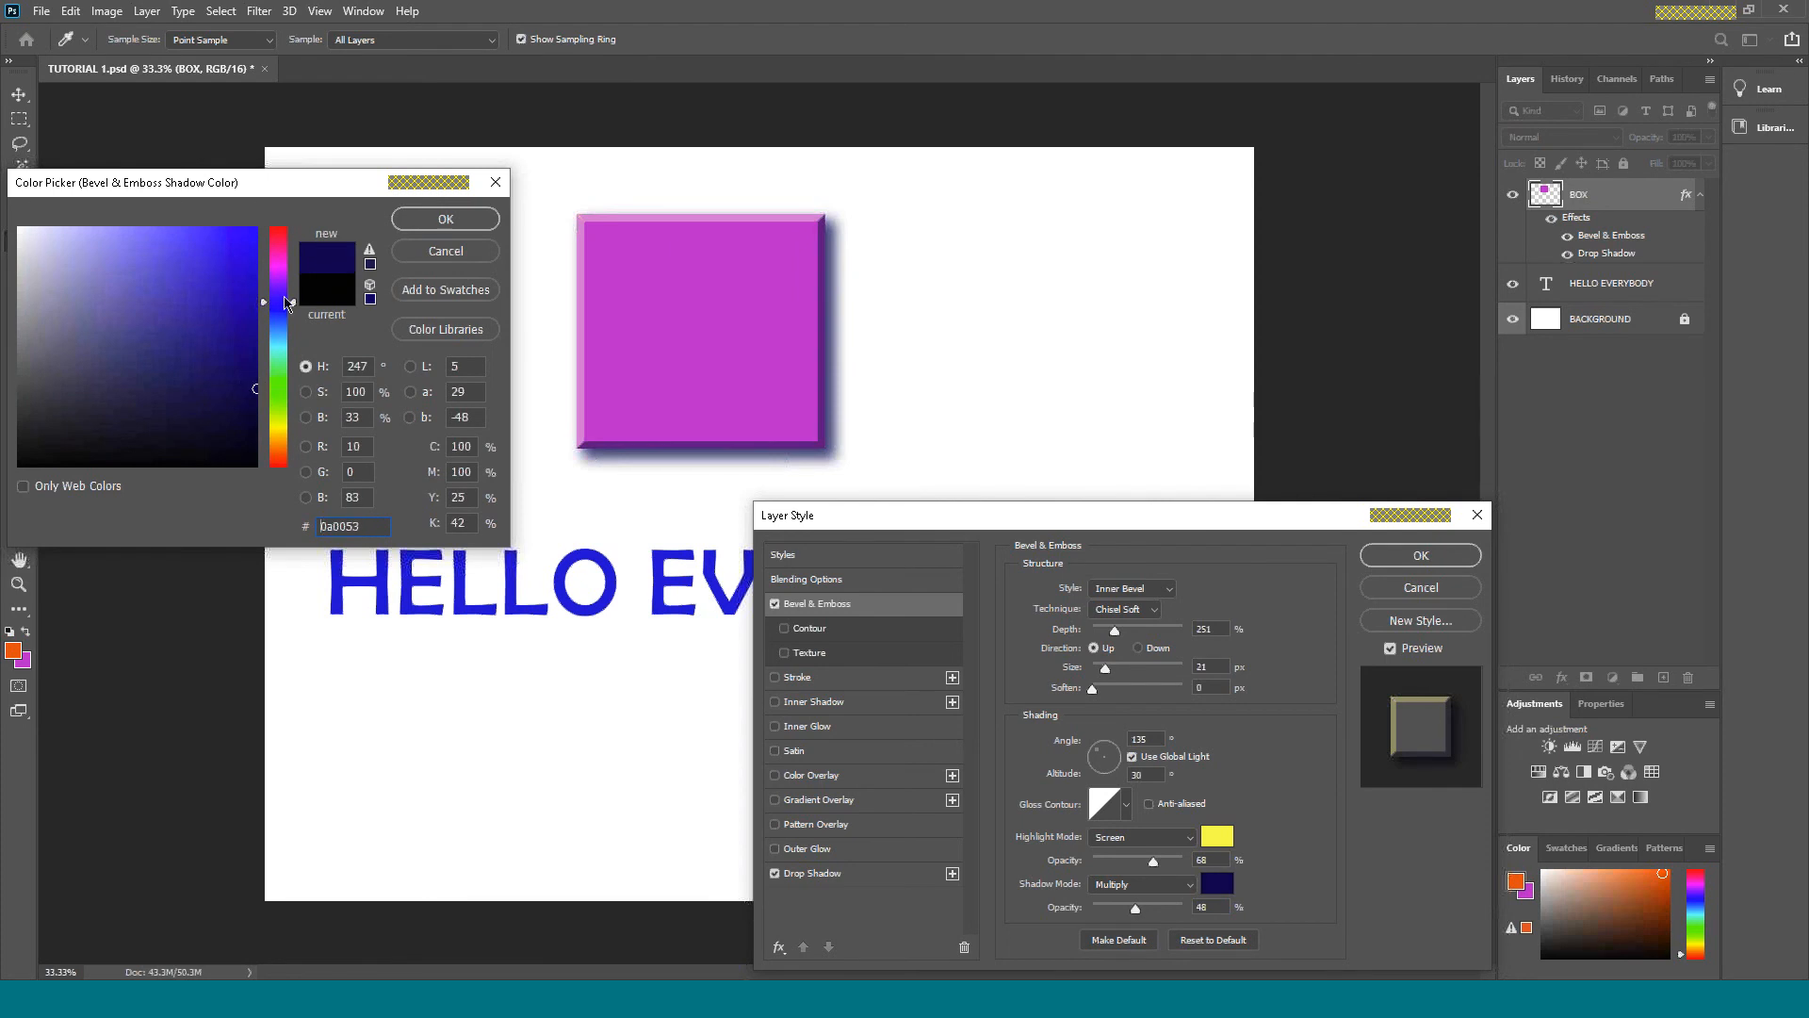
drag(282, 302, 283, 294)
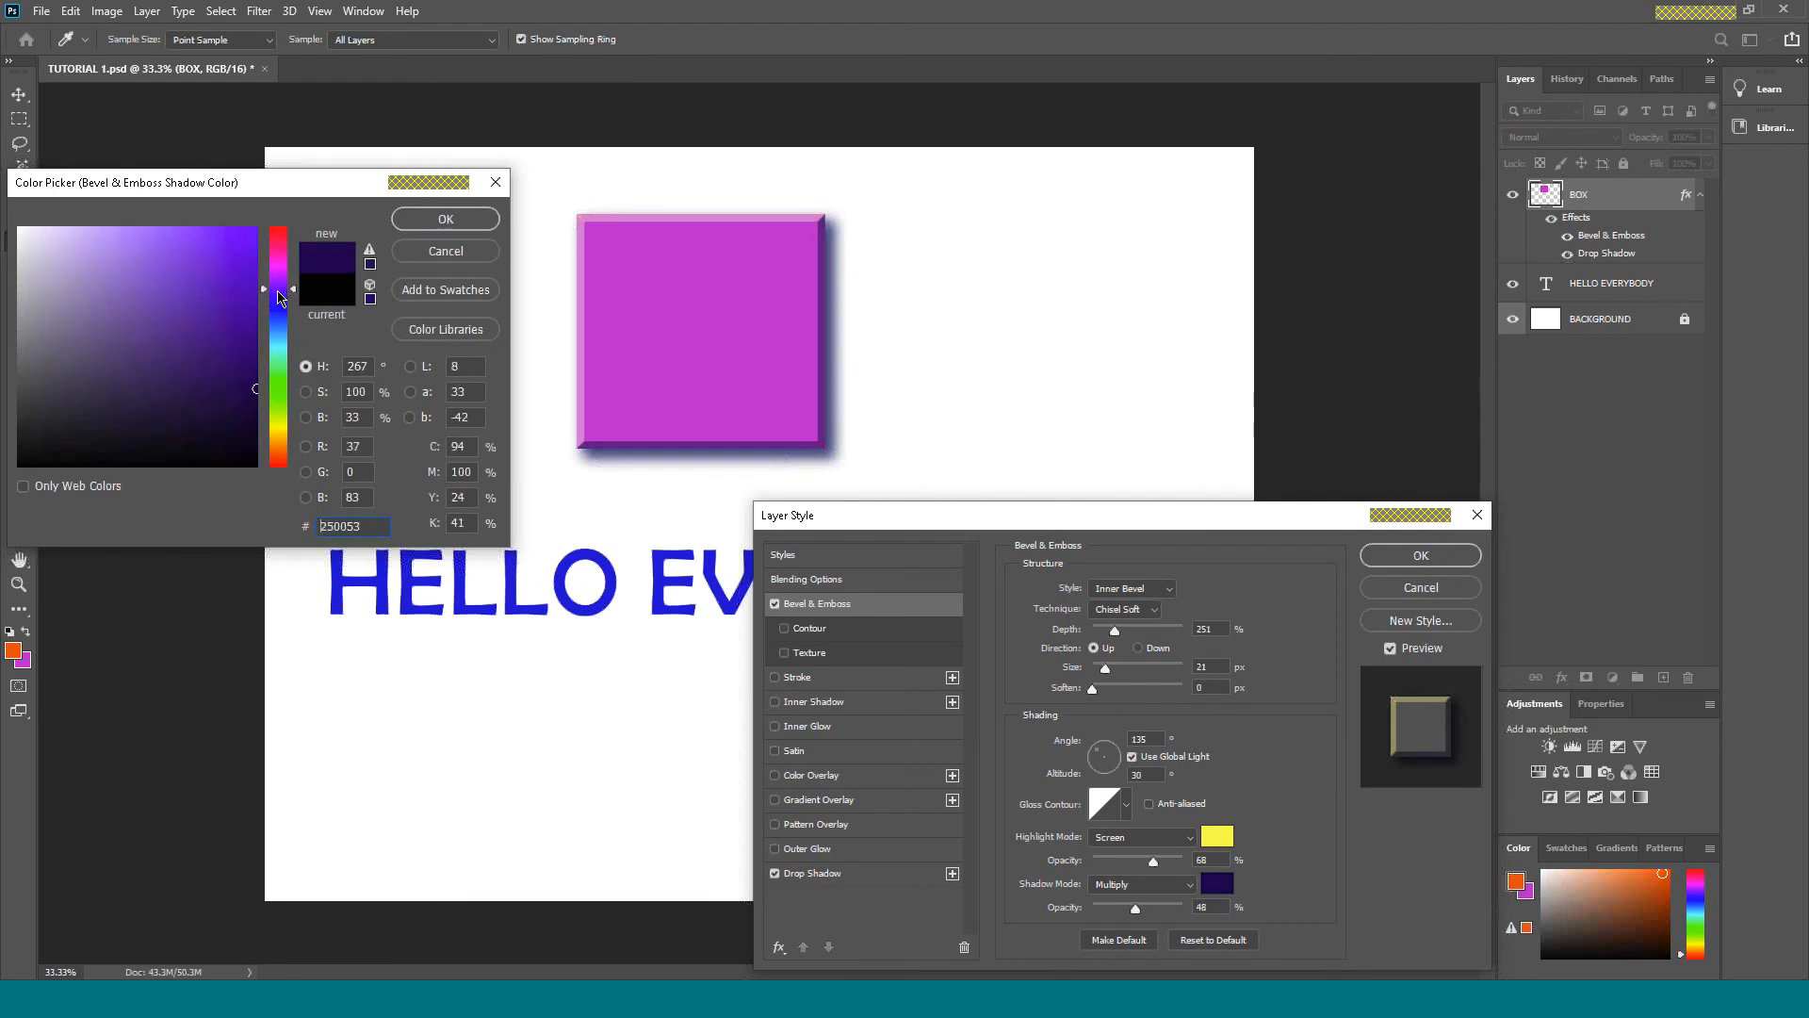
drag(243, 425, 259, 401)
click(476, 222)
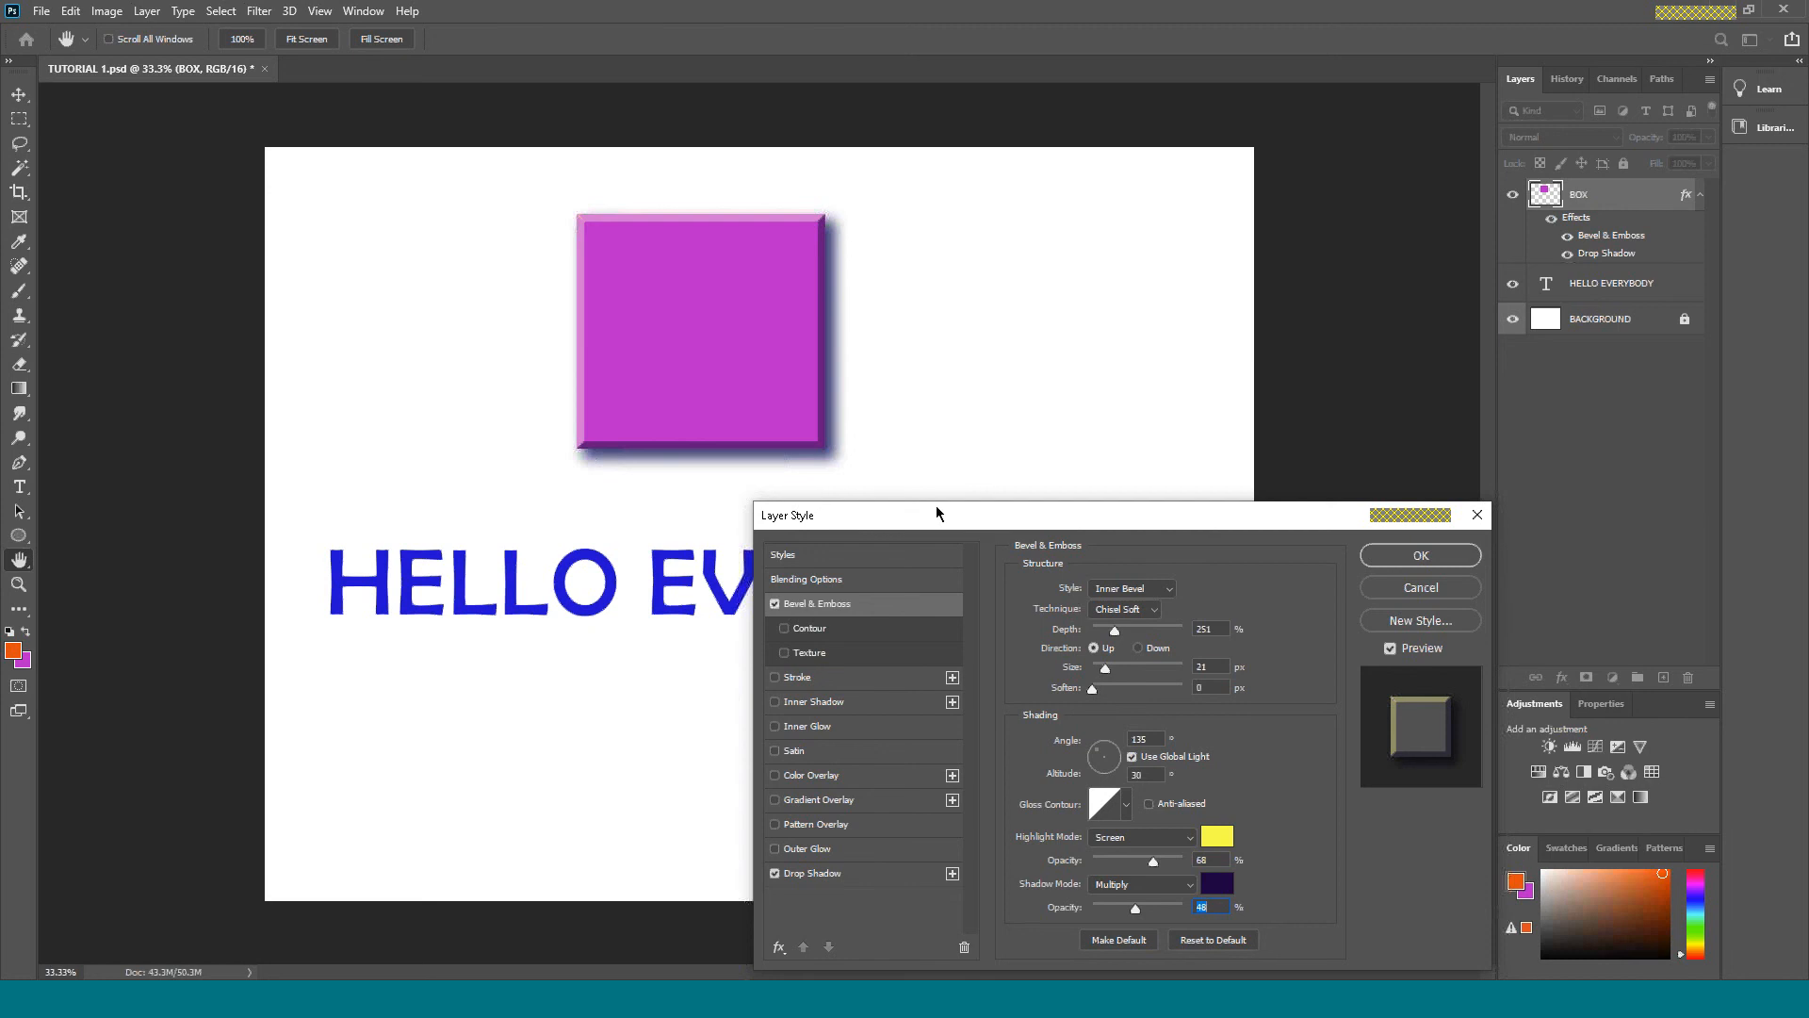
drag(936, 509, 871, 497)
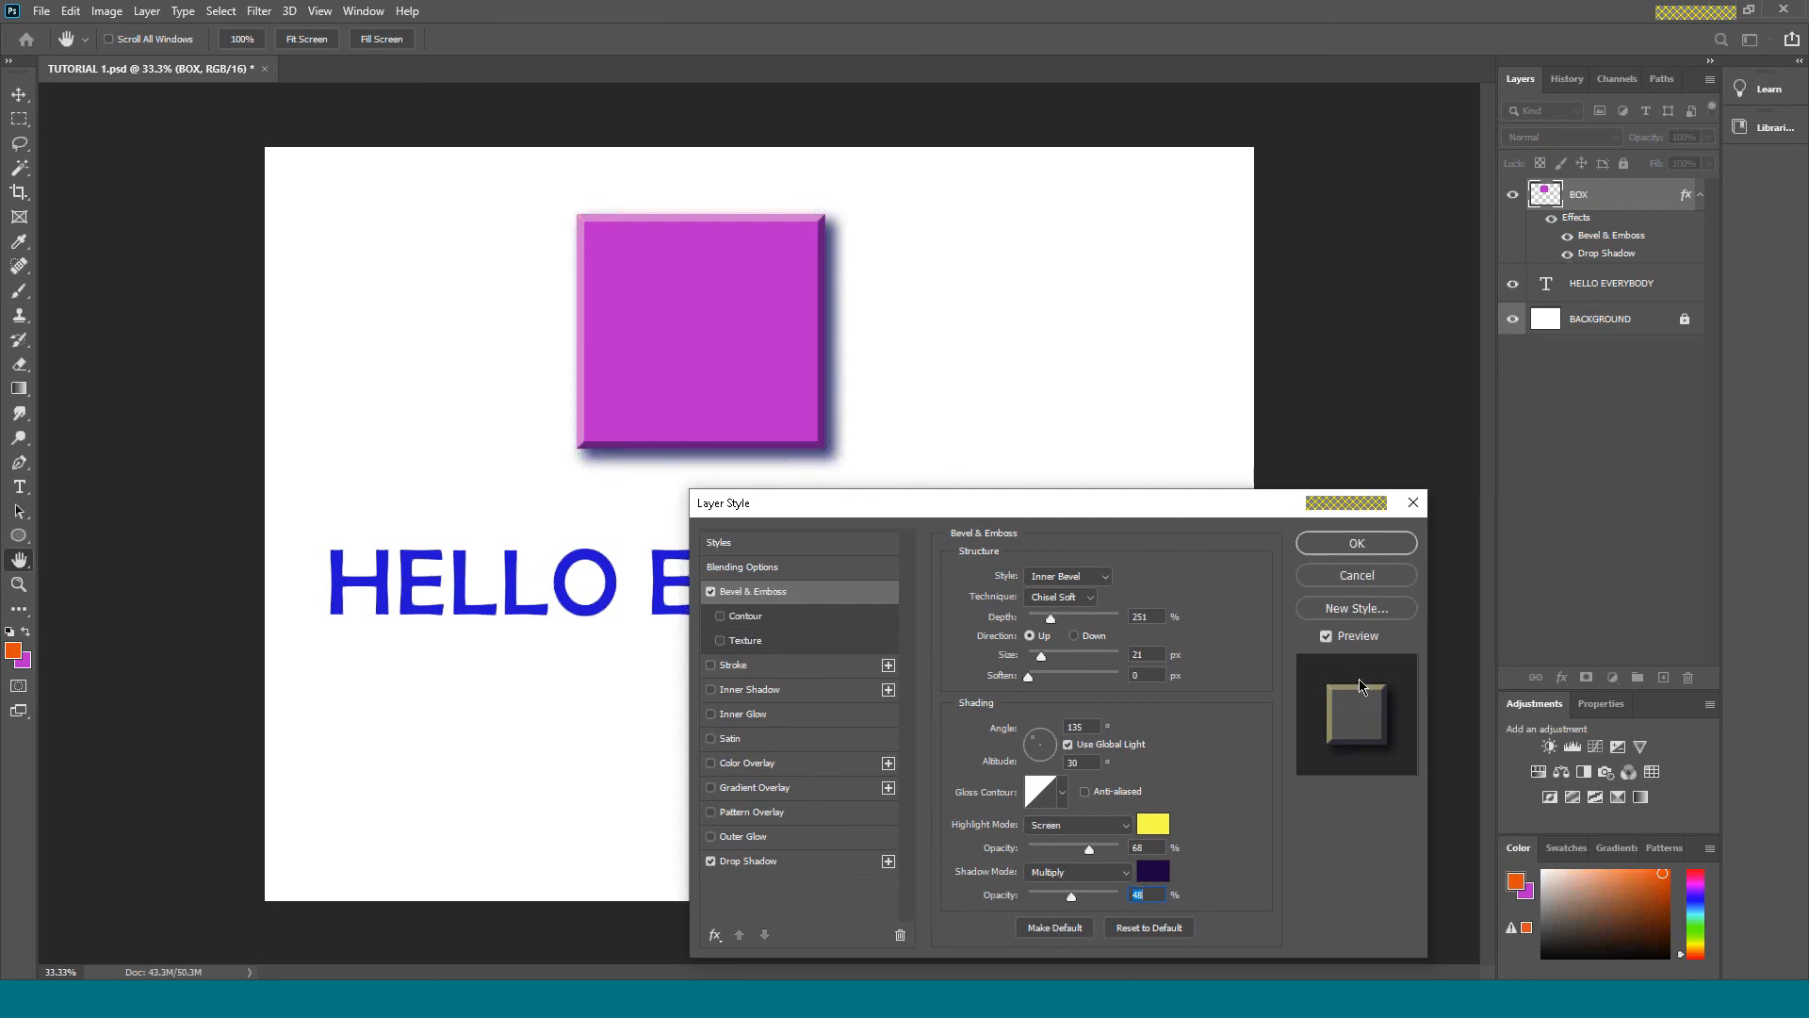
click(1364, 547)
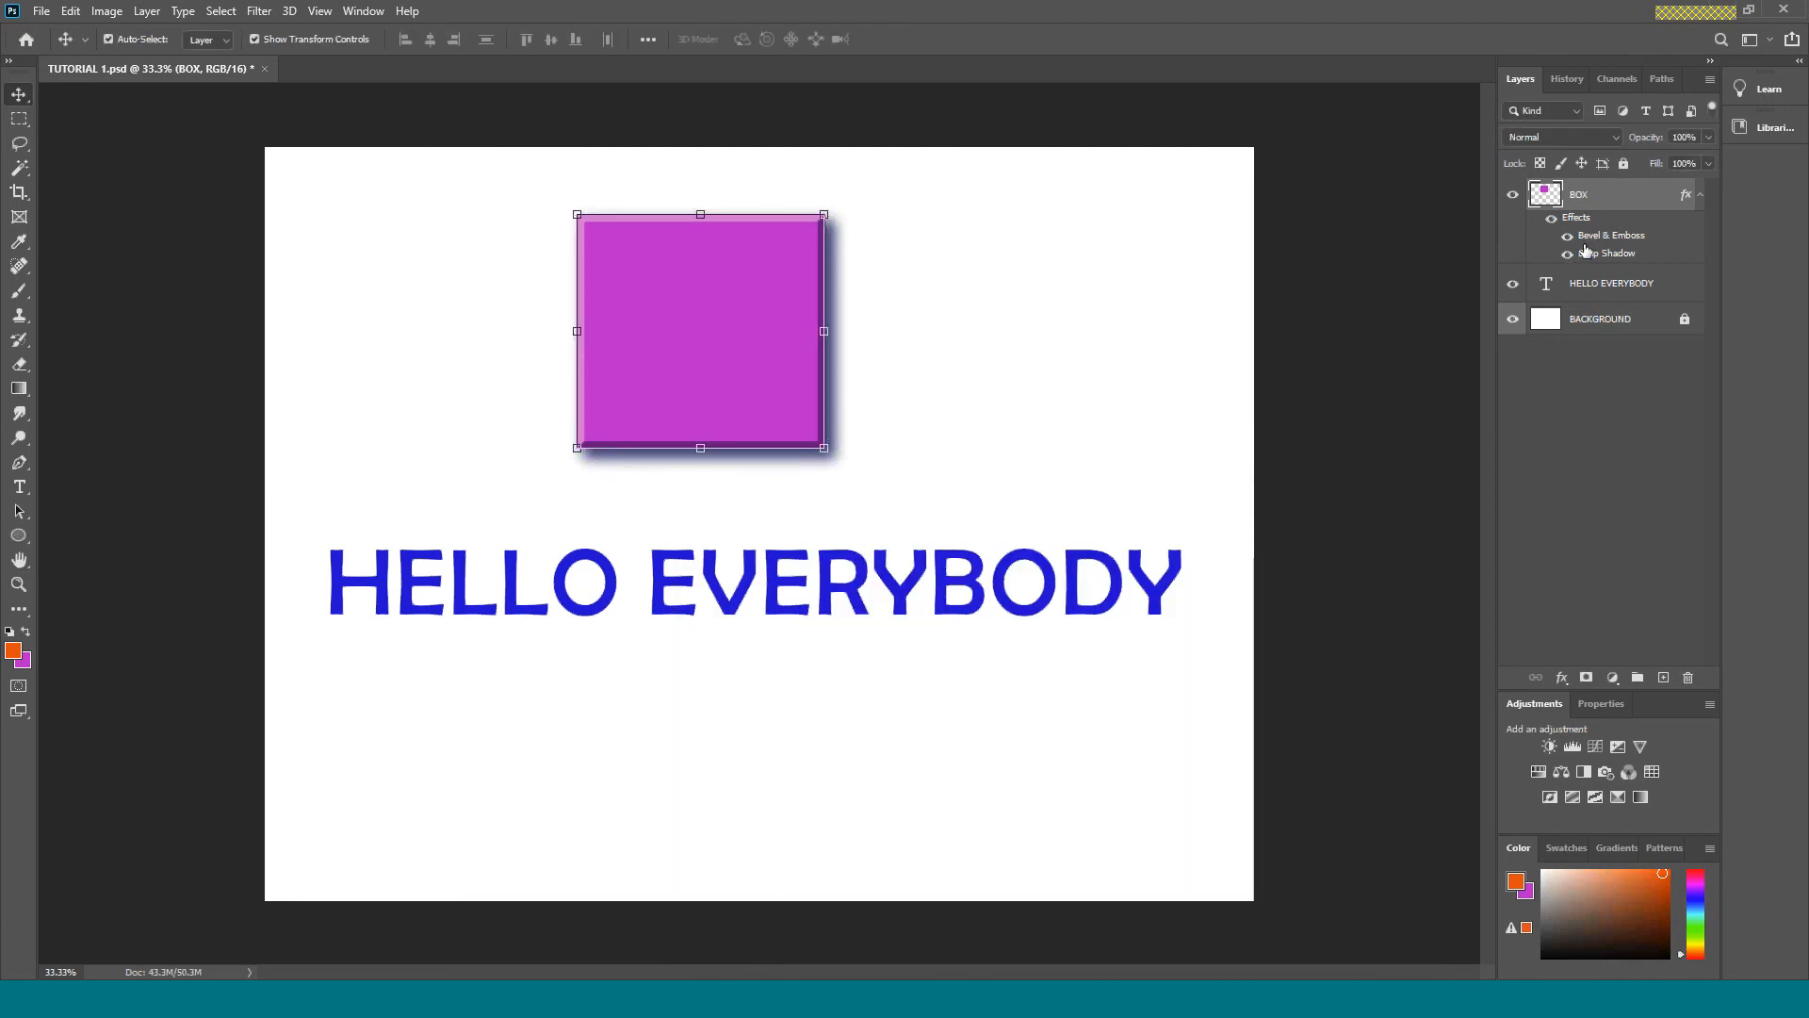
click(1219, 315)
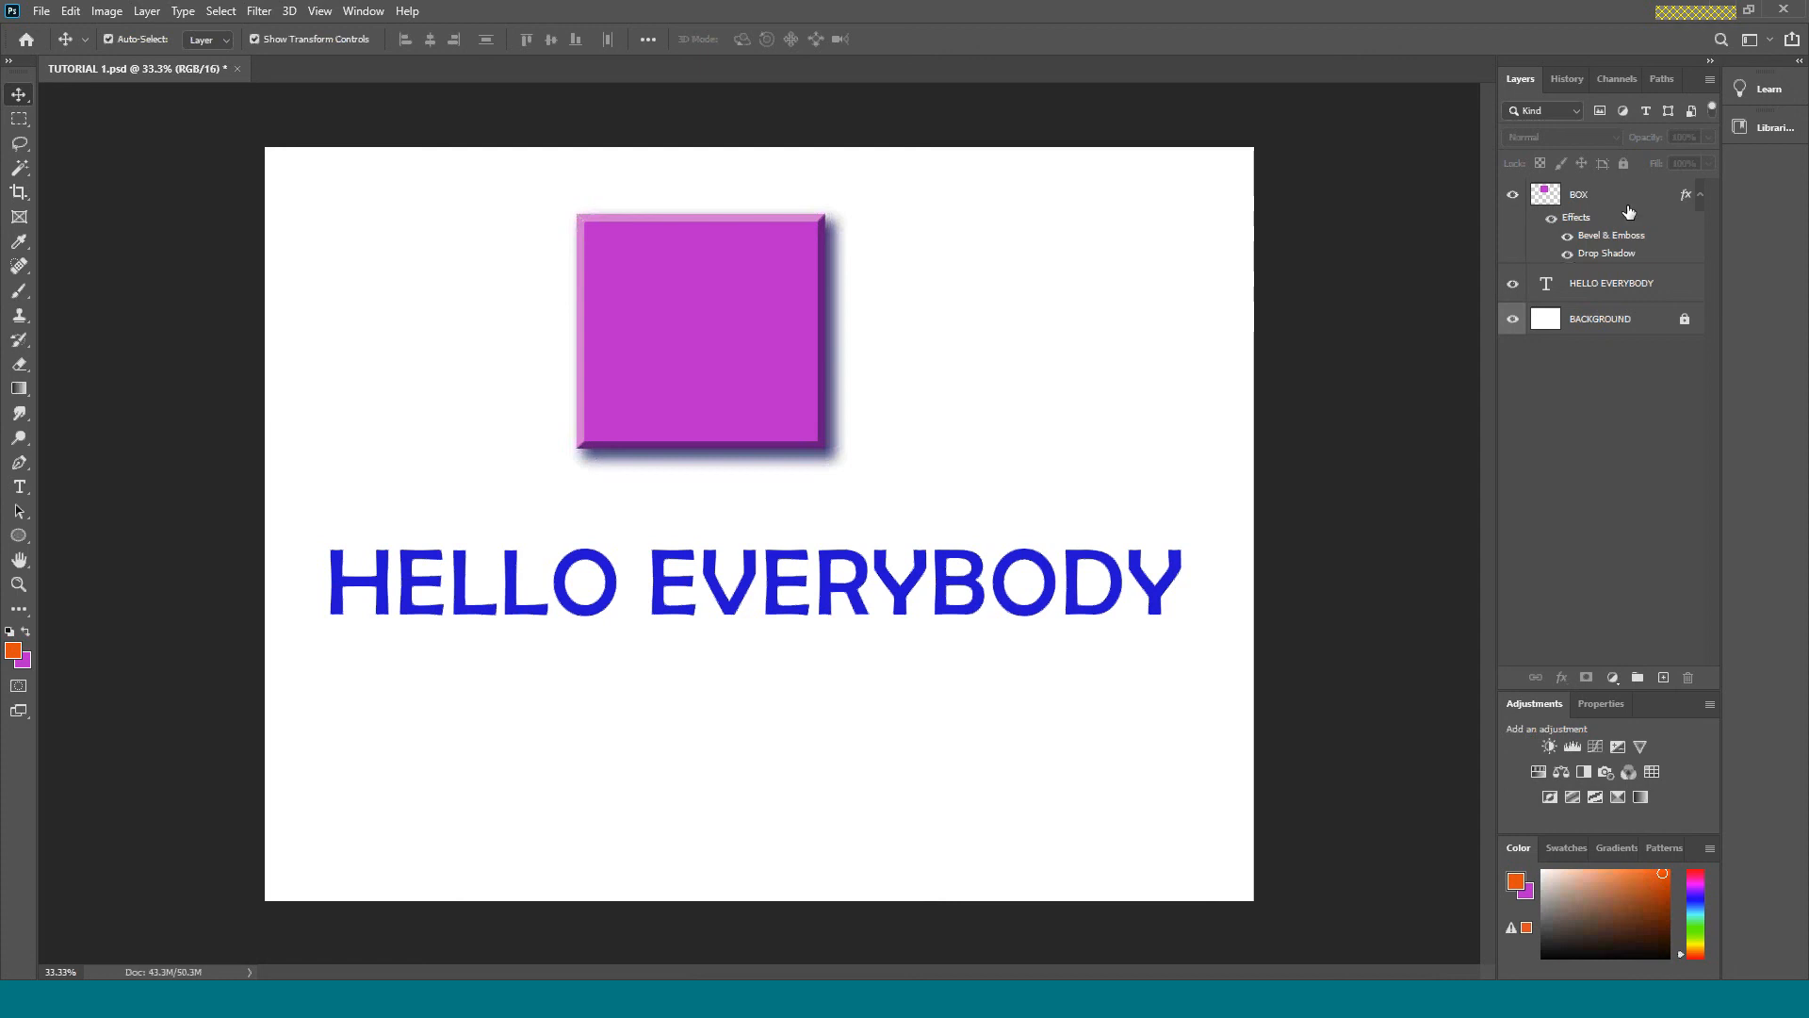
Switch all of the BOX layer's effects off and on, and do the same for Bevel & Emboss and Drop Shadow individually.
click(1551, 219)
click(1551, 220)
click(1568, 236)
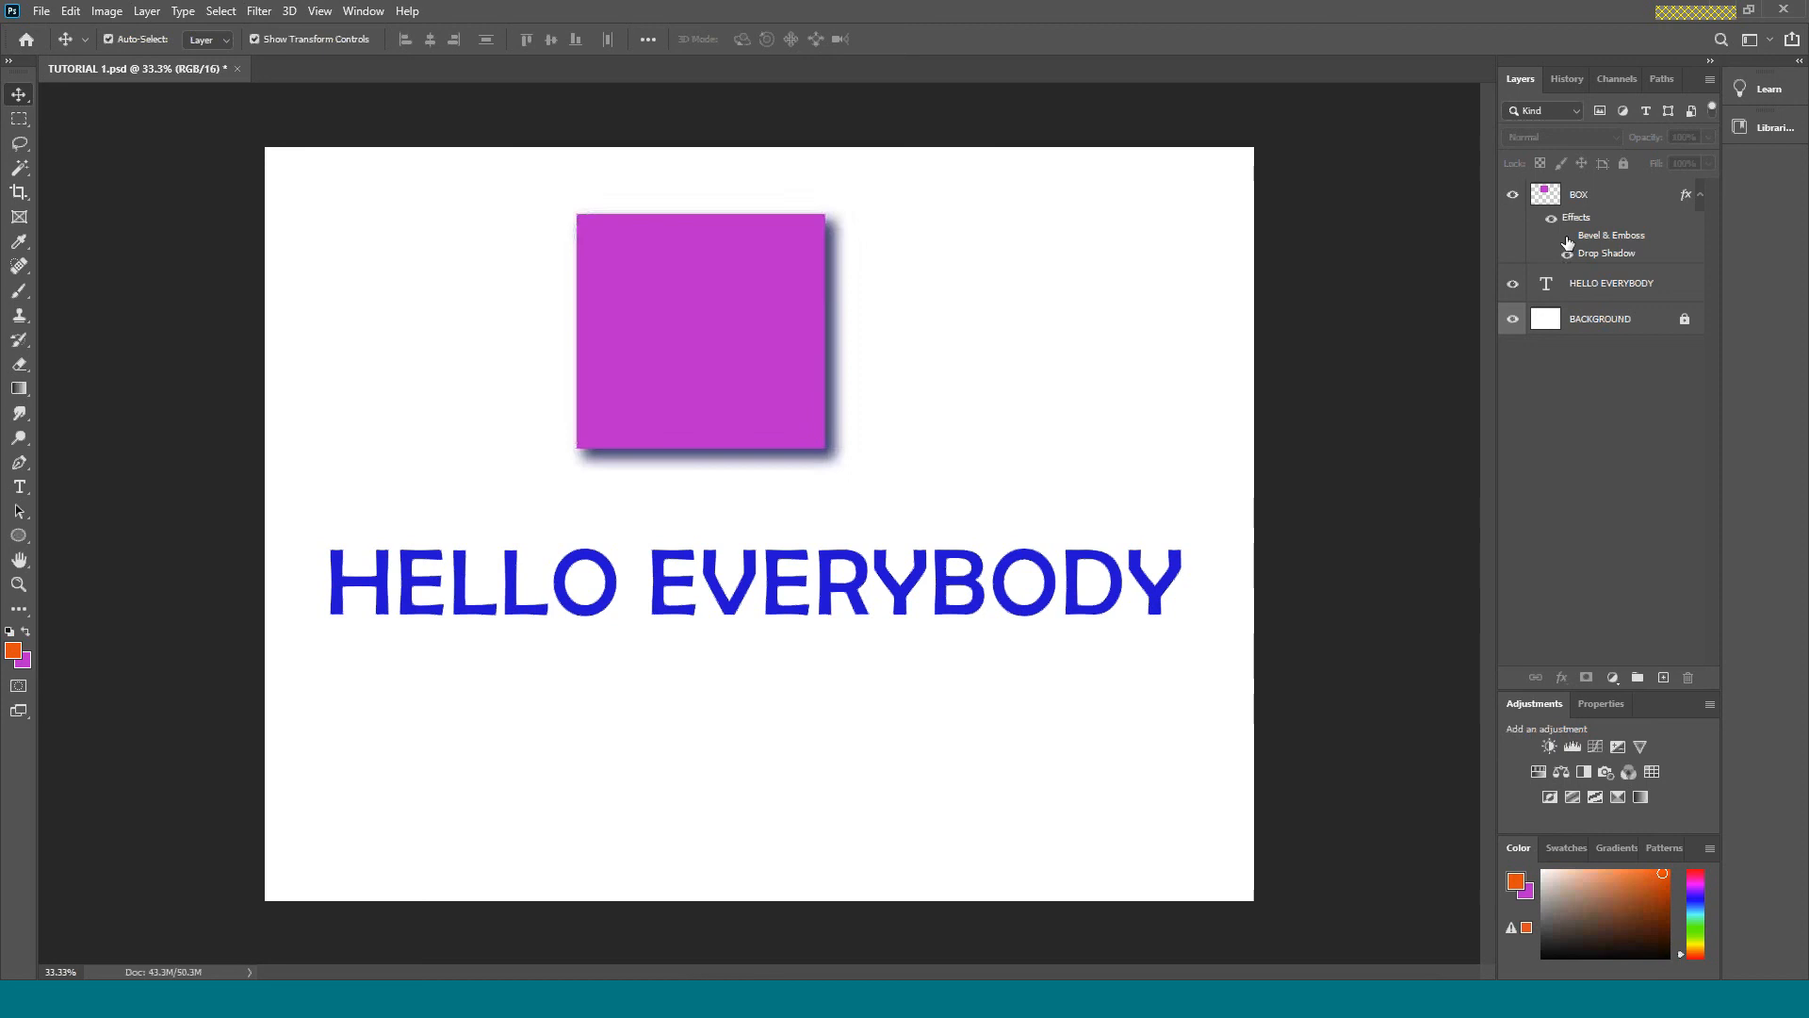
click(1567, 236)
click(1568, 254)
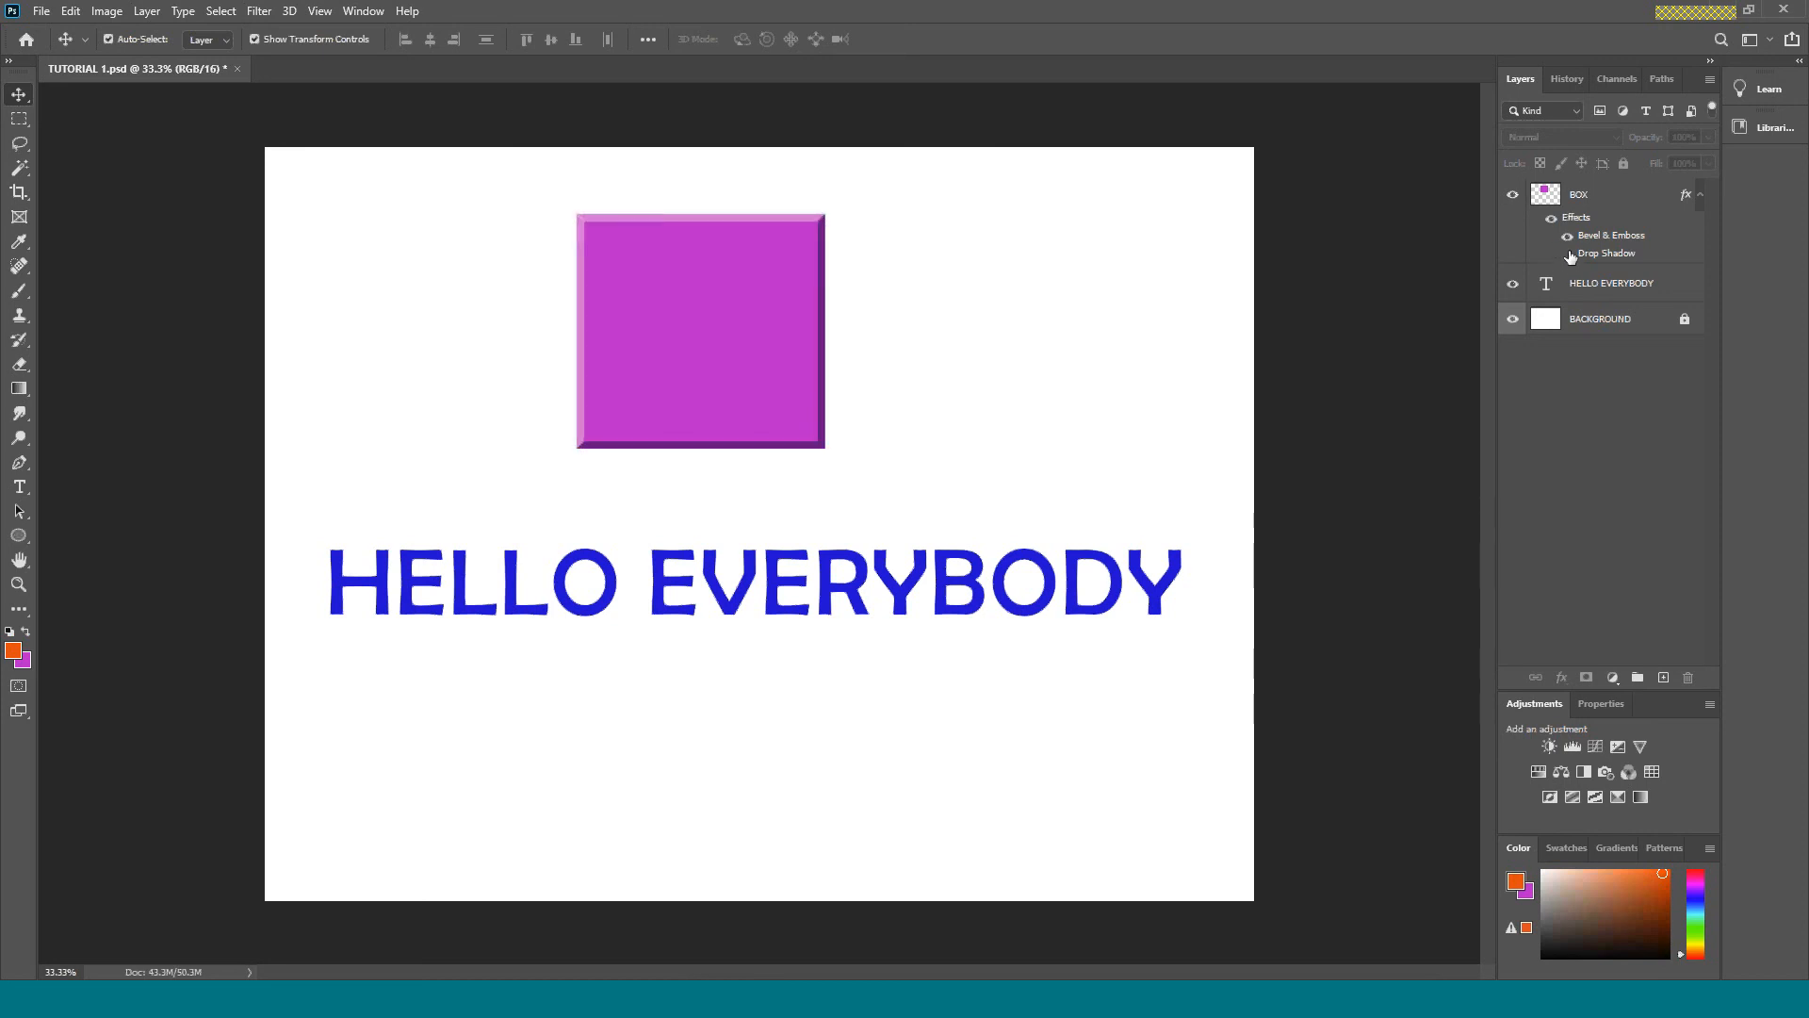
click(1568, 253)
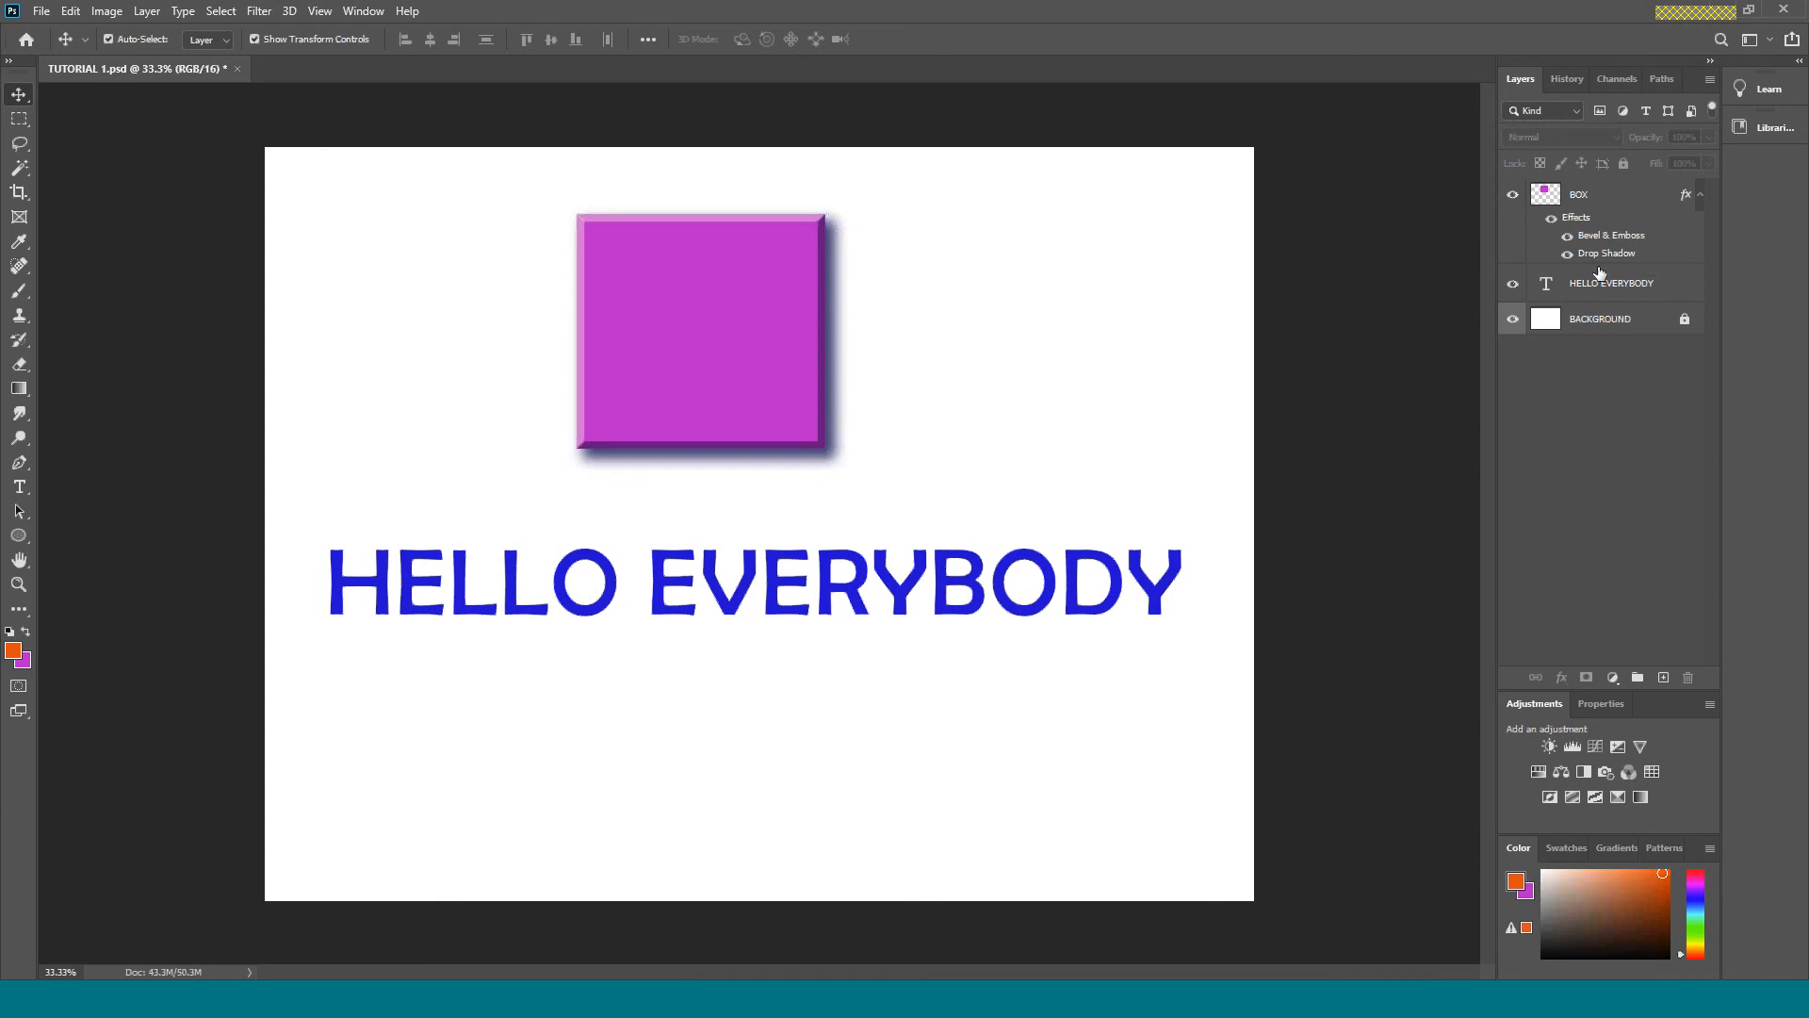
Collapse the BOX layer's effects list, expand it and collapse it again.
click(1702, 196)
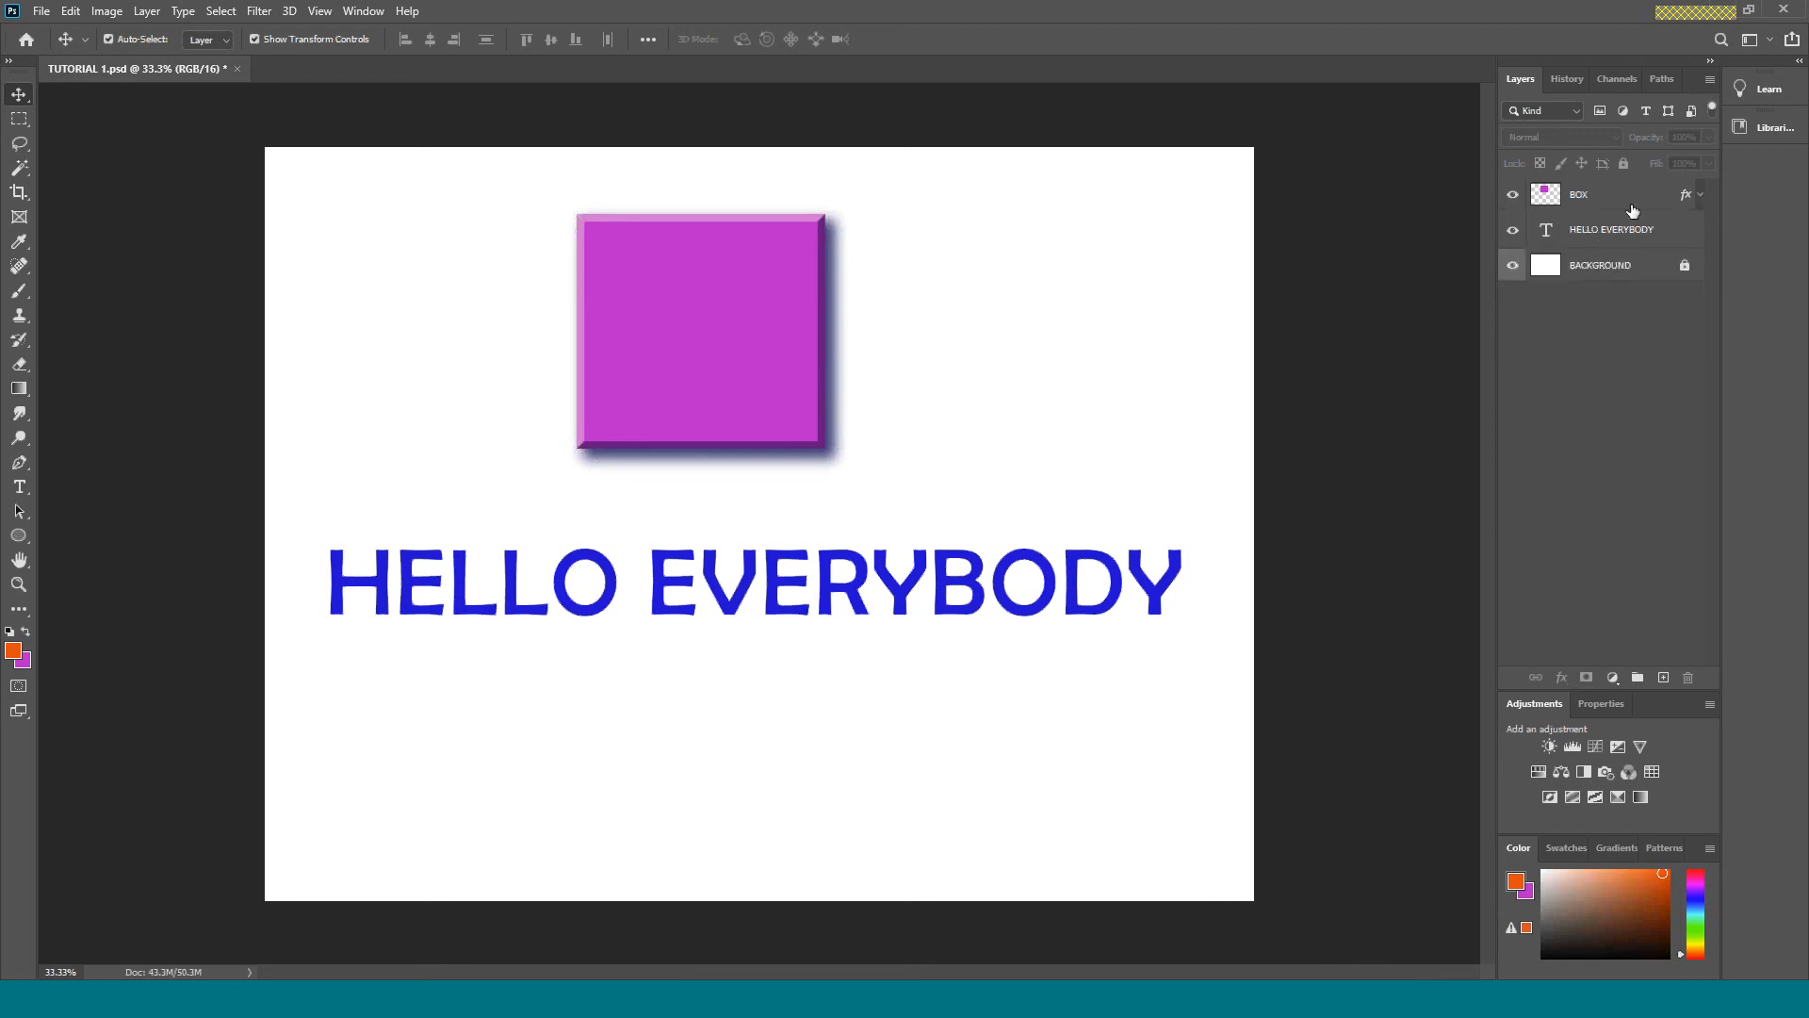
click(1702, 196)
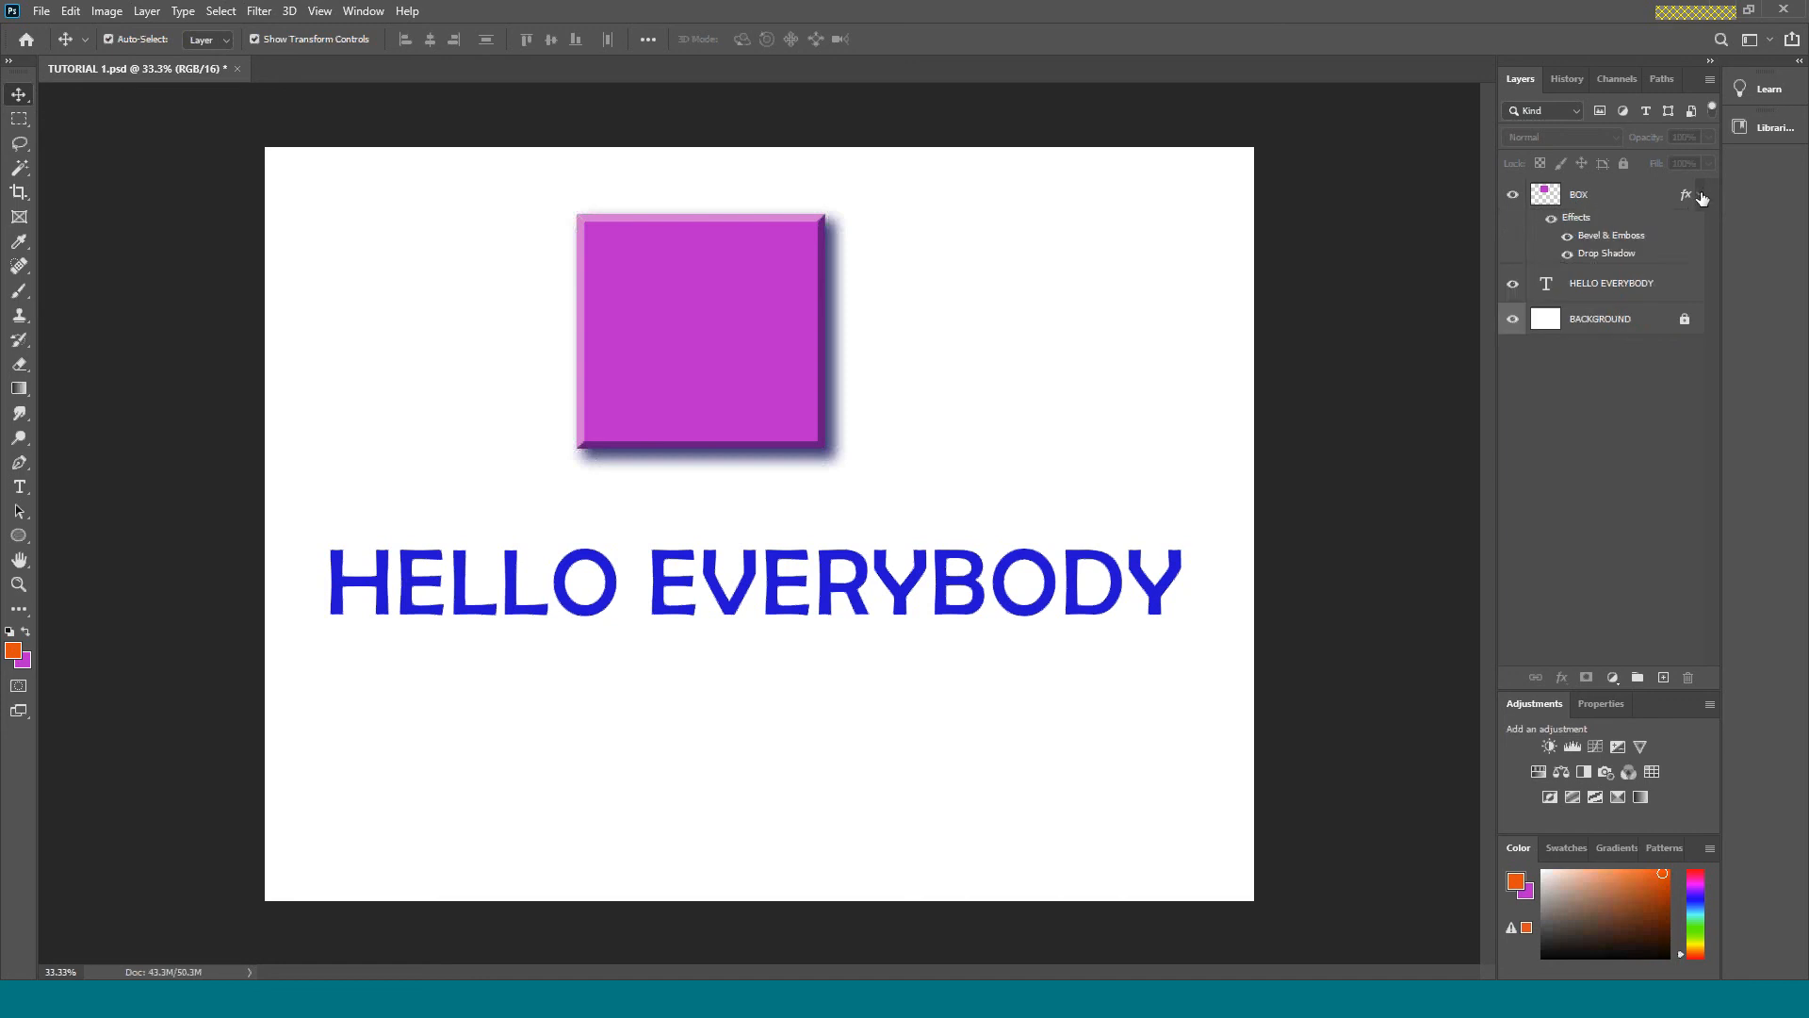
click(1702, 196)
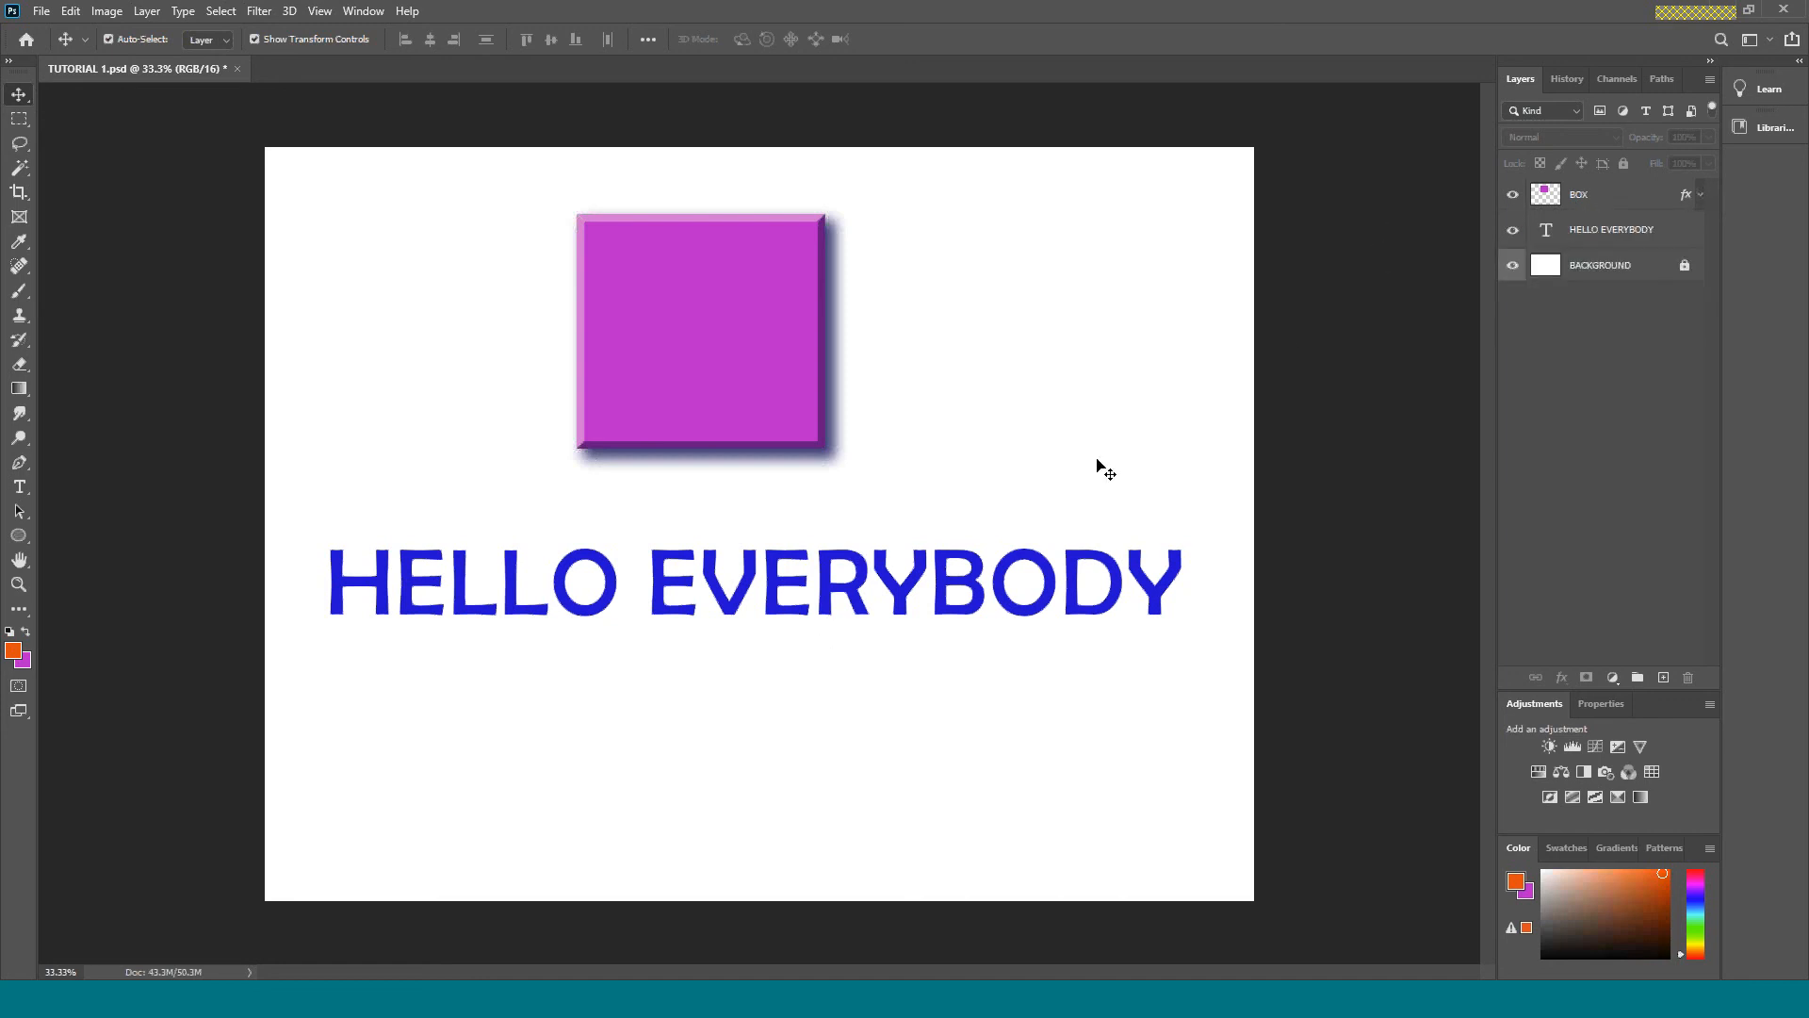
Add a Drop Shadow effect to the HELLO EVERYBODY layer with distance 11 px, spread 0% and size 10 px.
click(1625, 232)
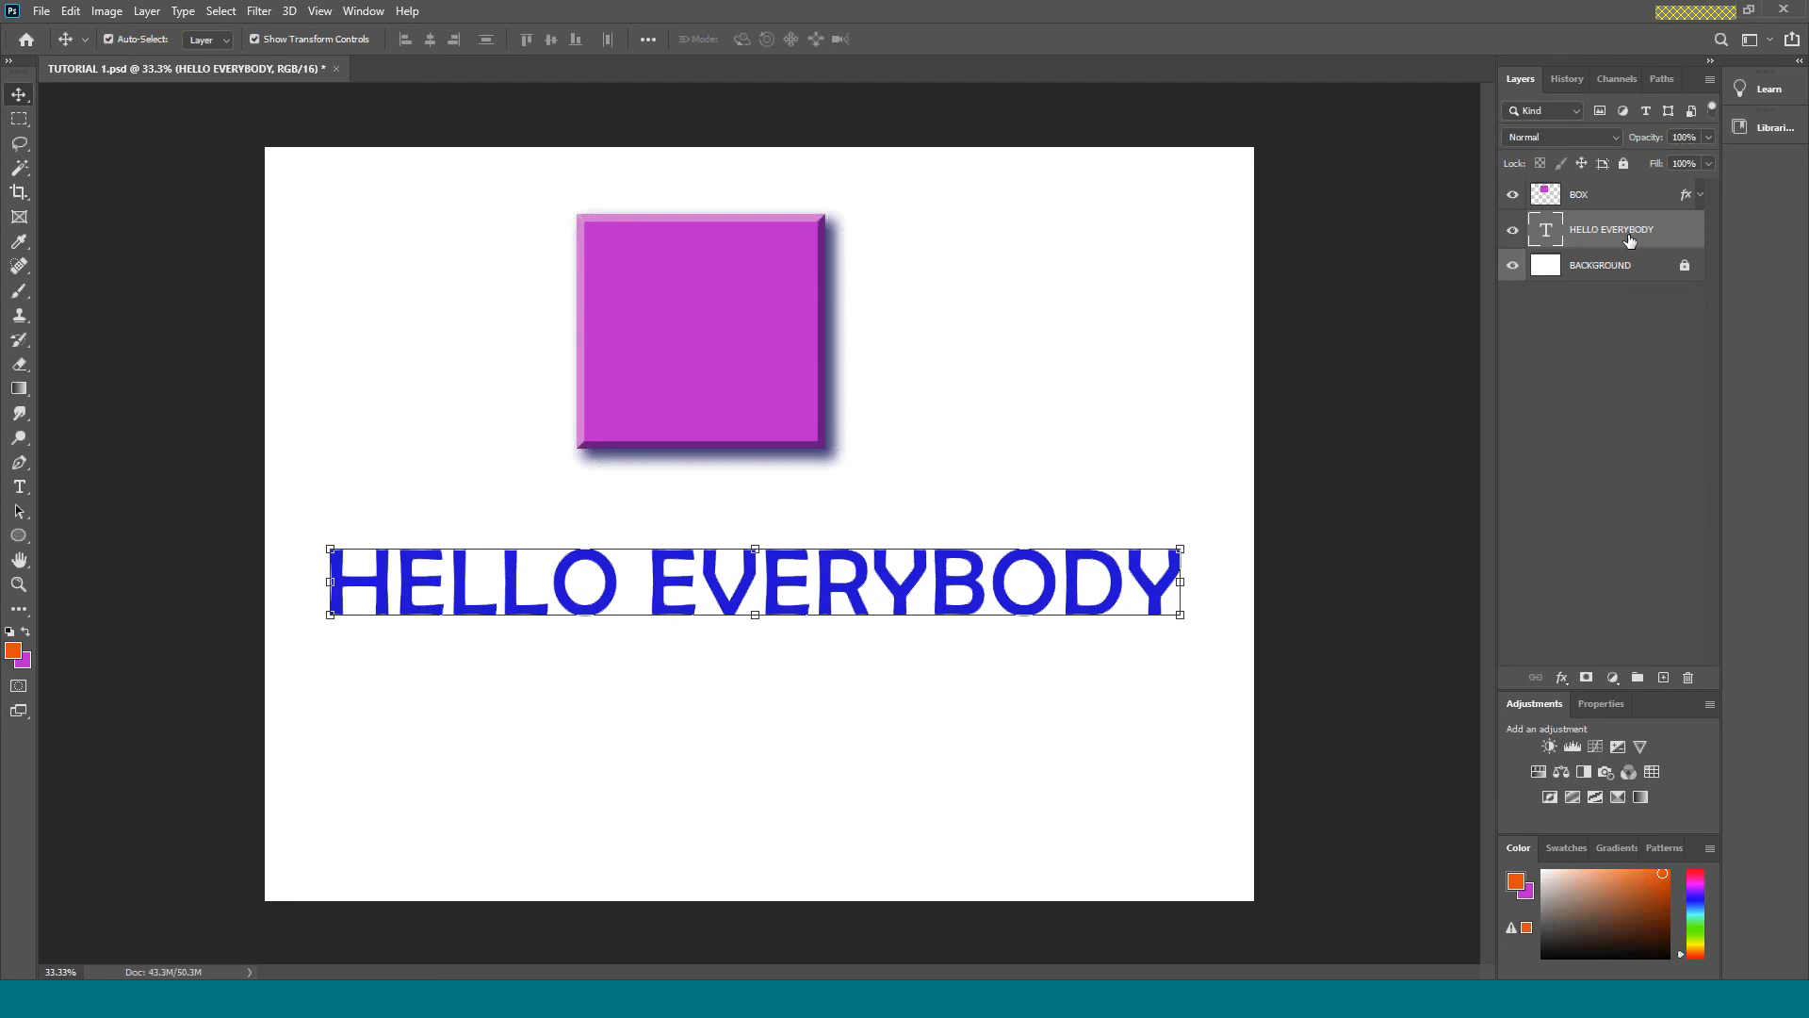
click(1562, 677)
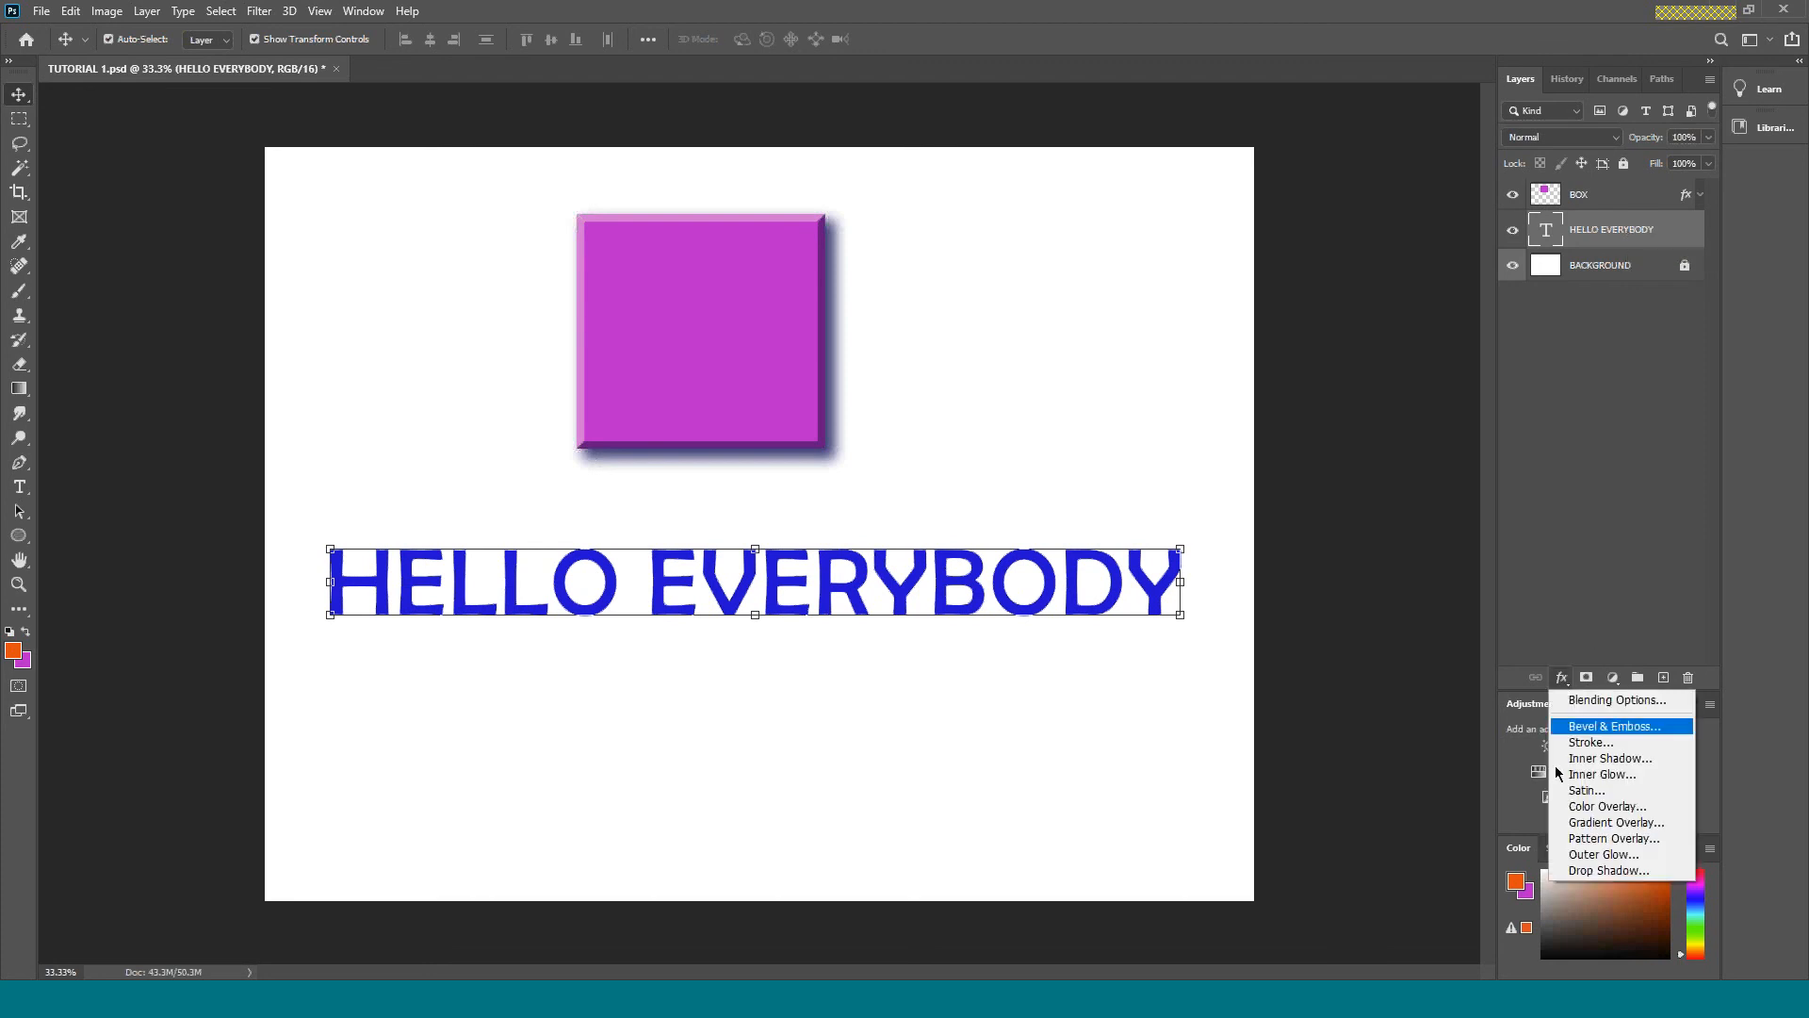
click(1628, 240)
click(1562, 678)
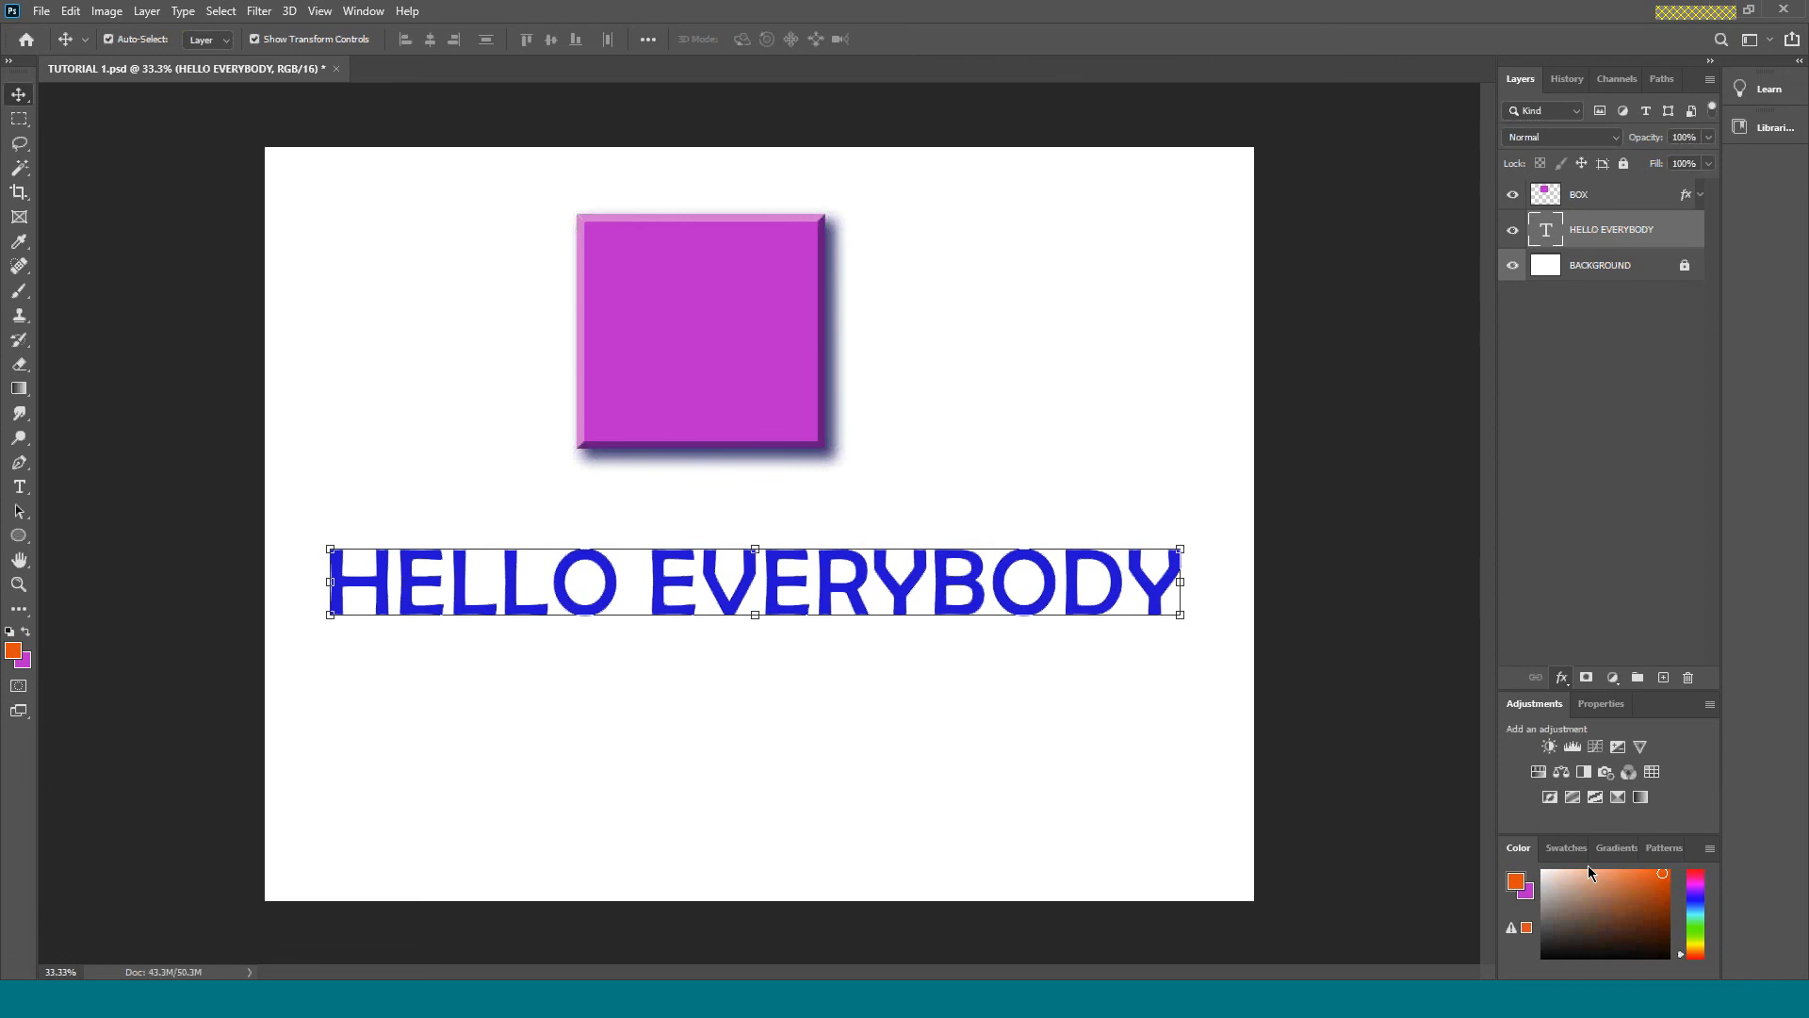
click(1587, 865)
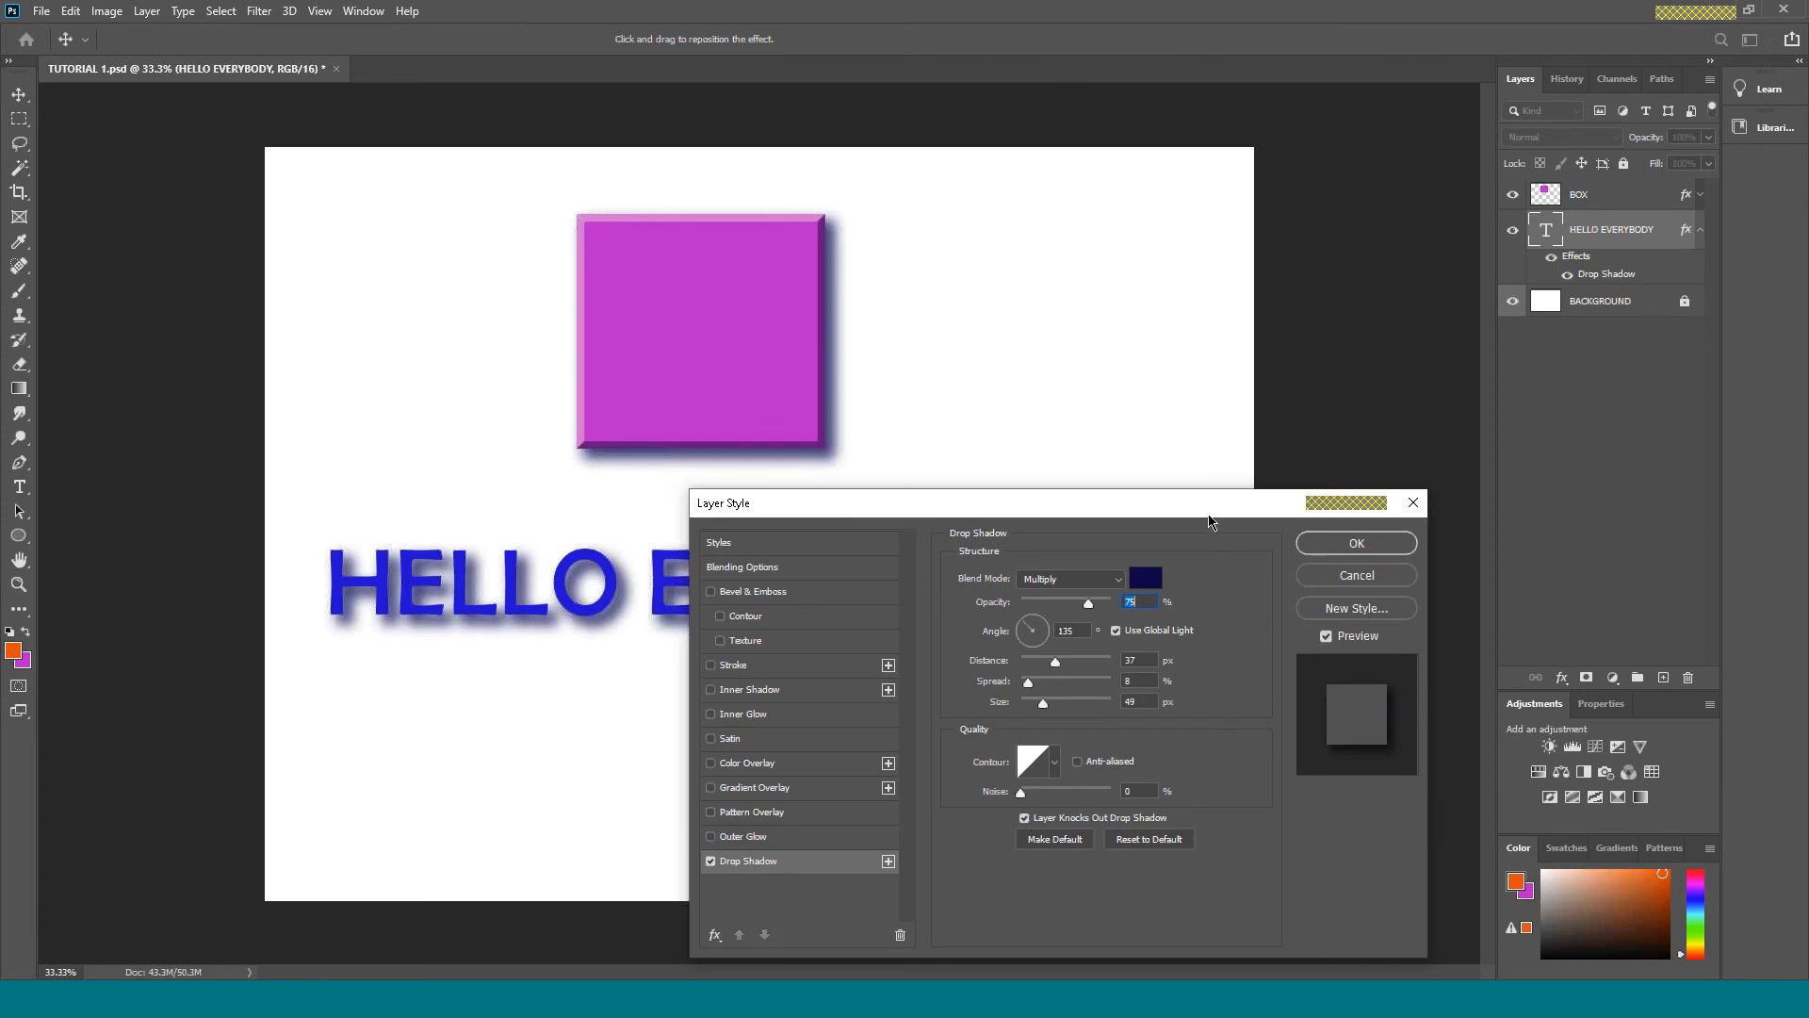
drag(1208, 497, 1110, 711)
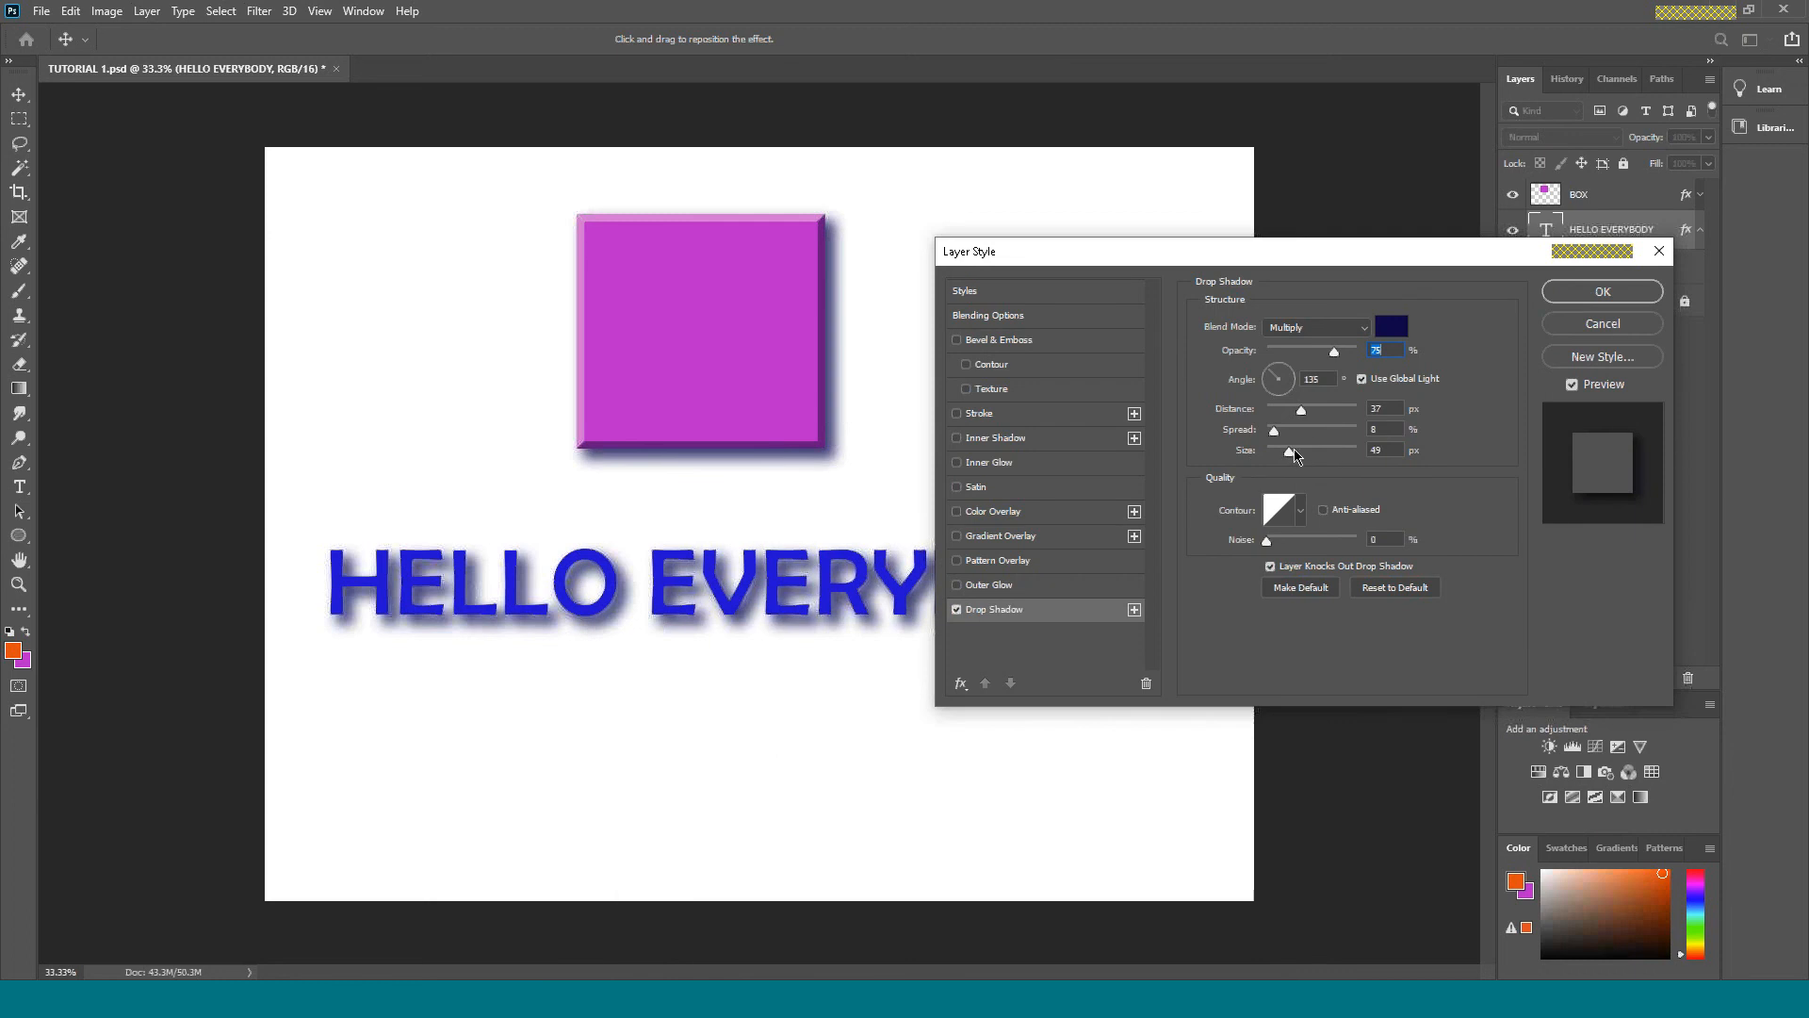
drag(1303, 411, 1268, 438)
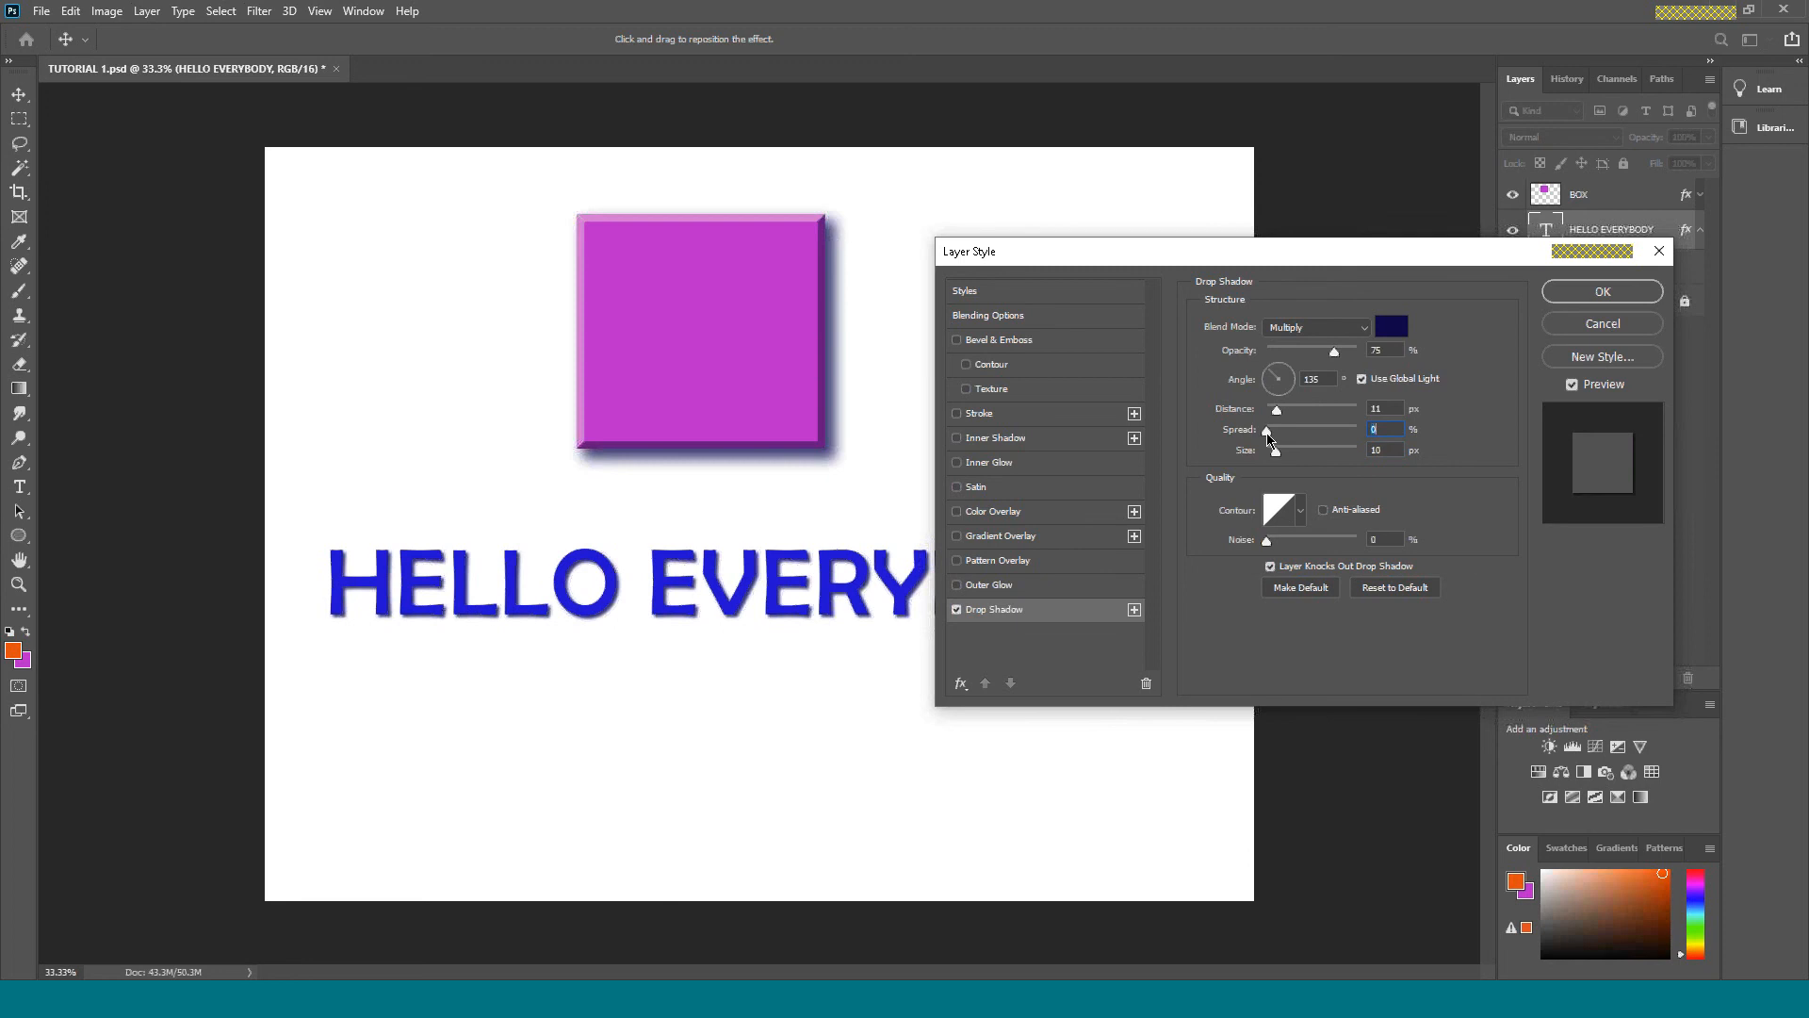
Change the text's drop shadow colour to black and set its opacity to 49% and distance to 18 px.
click(1393, 329)
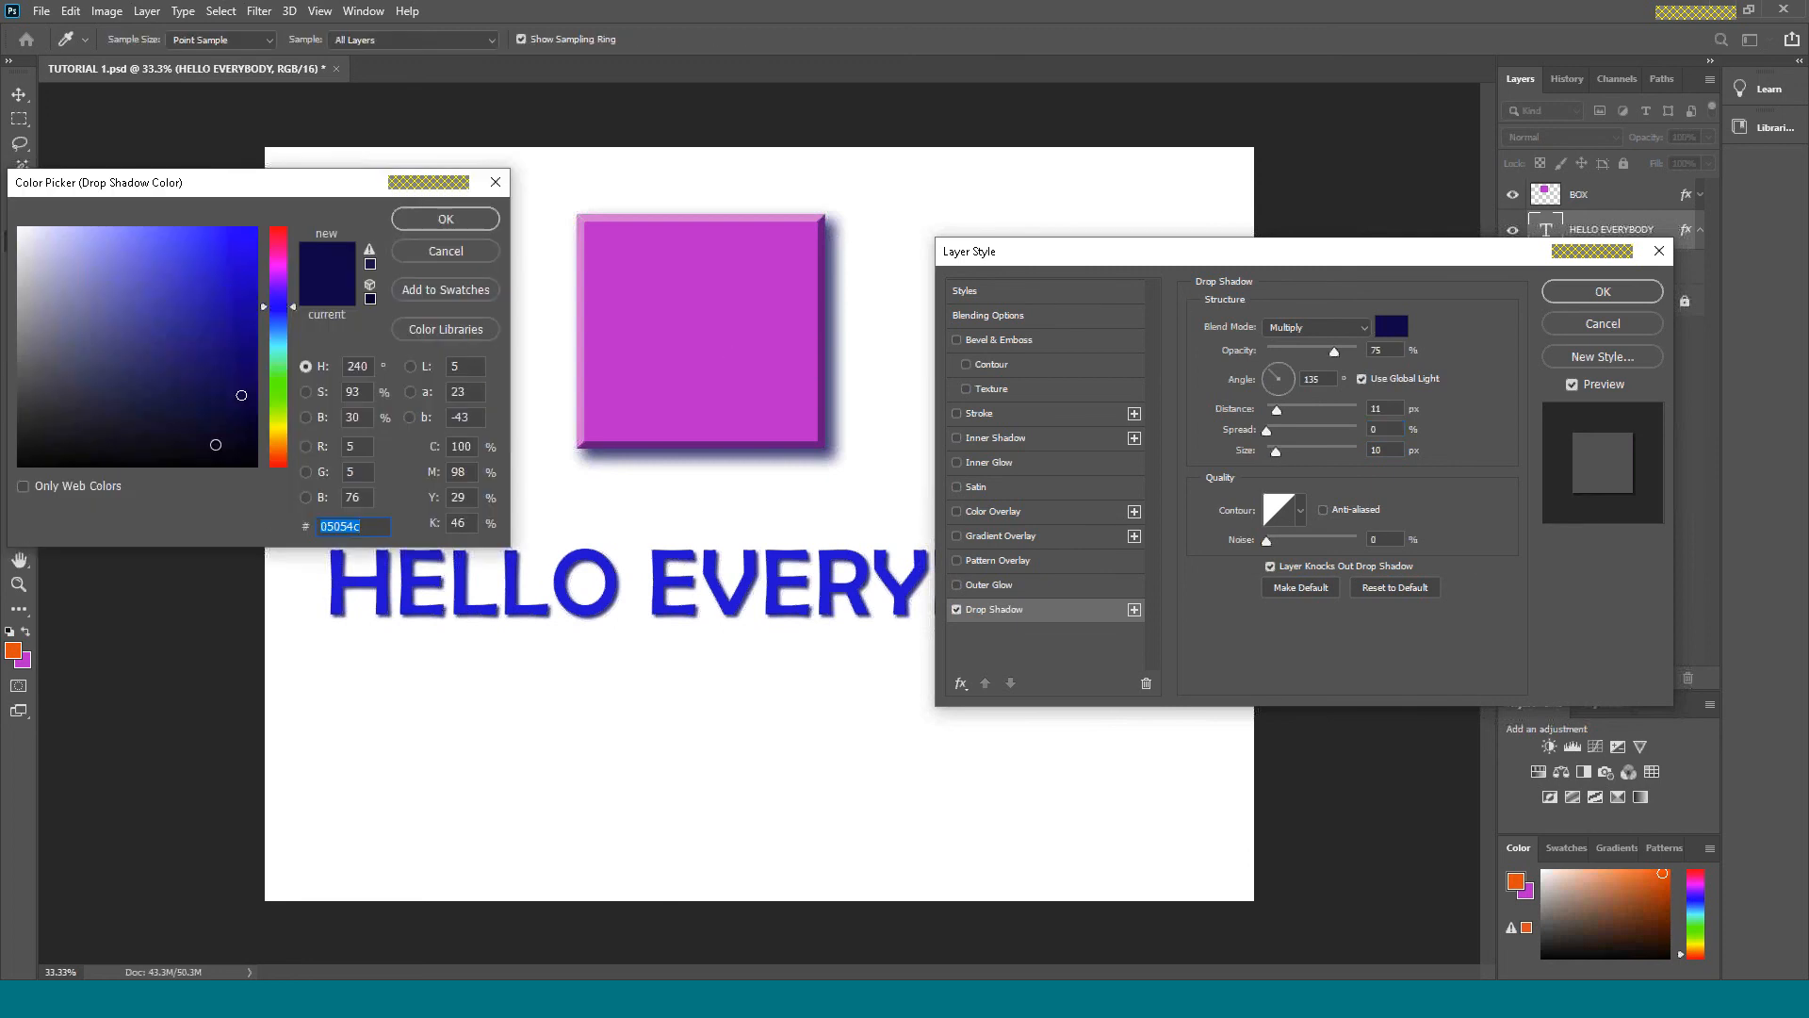
drag(213, 443, 302, 482)
click(446, 218)
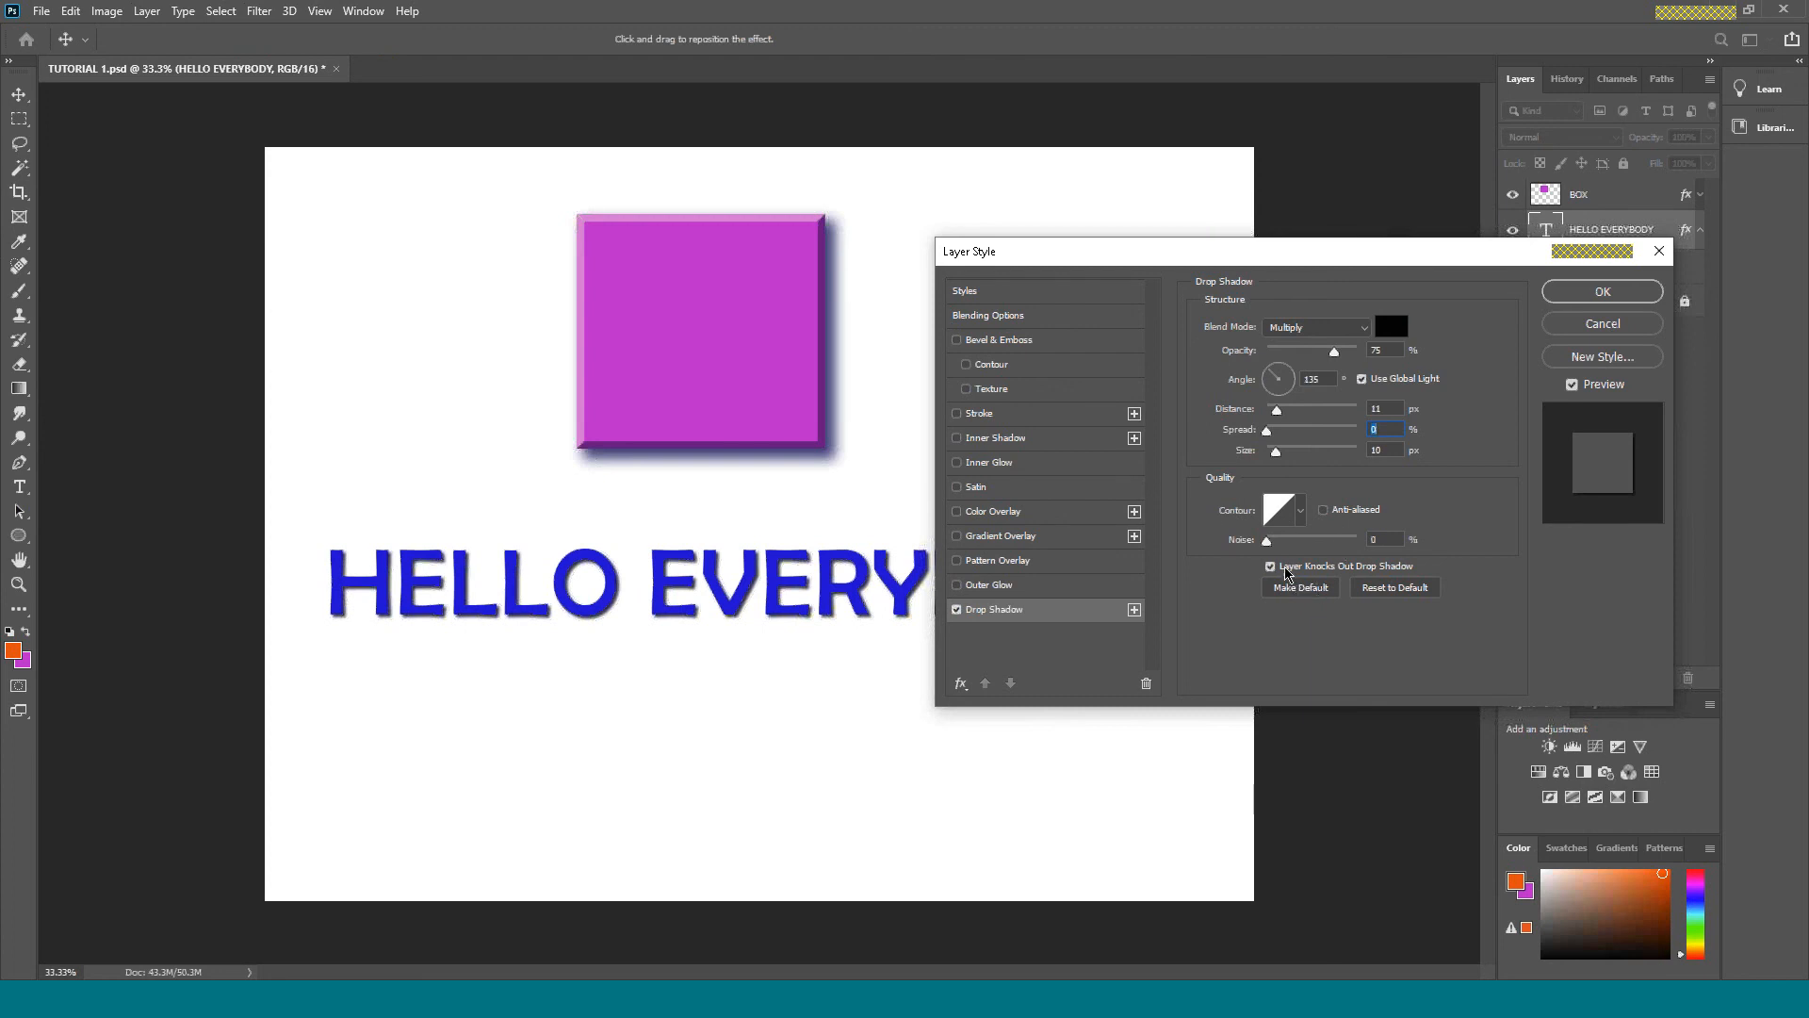
drag(1334, 353, 1288, 415)
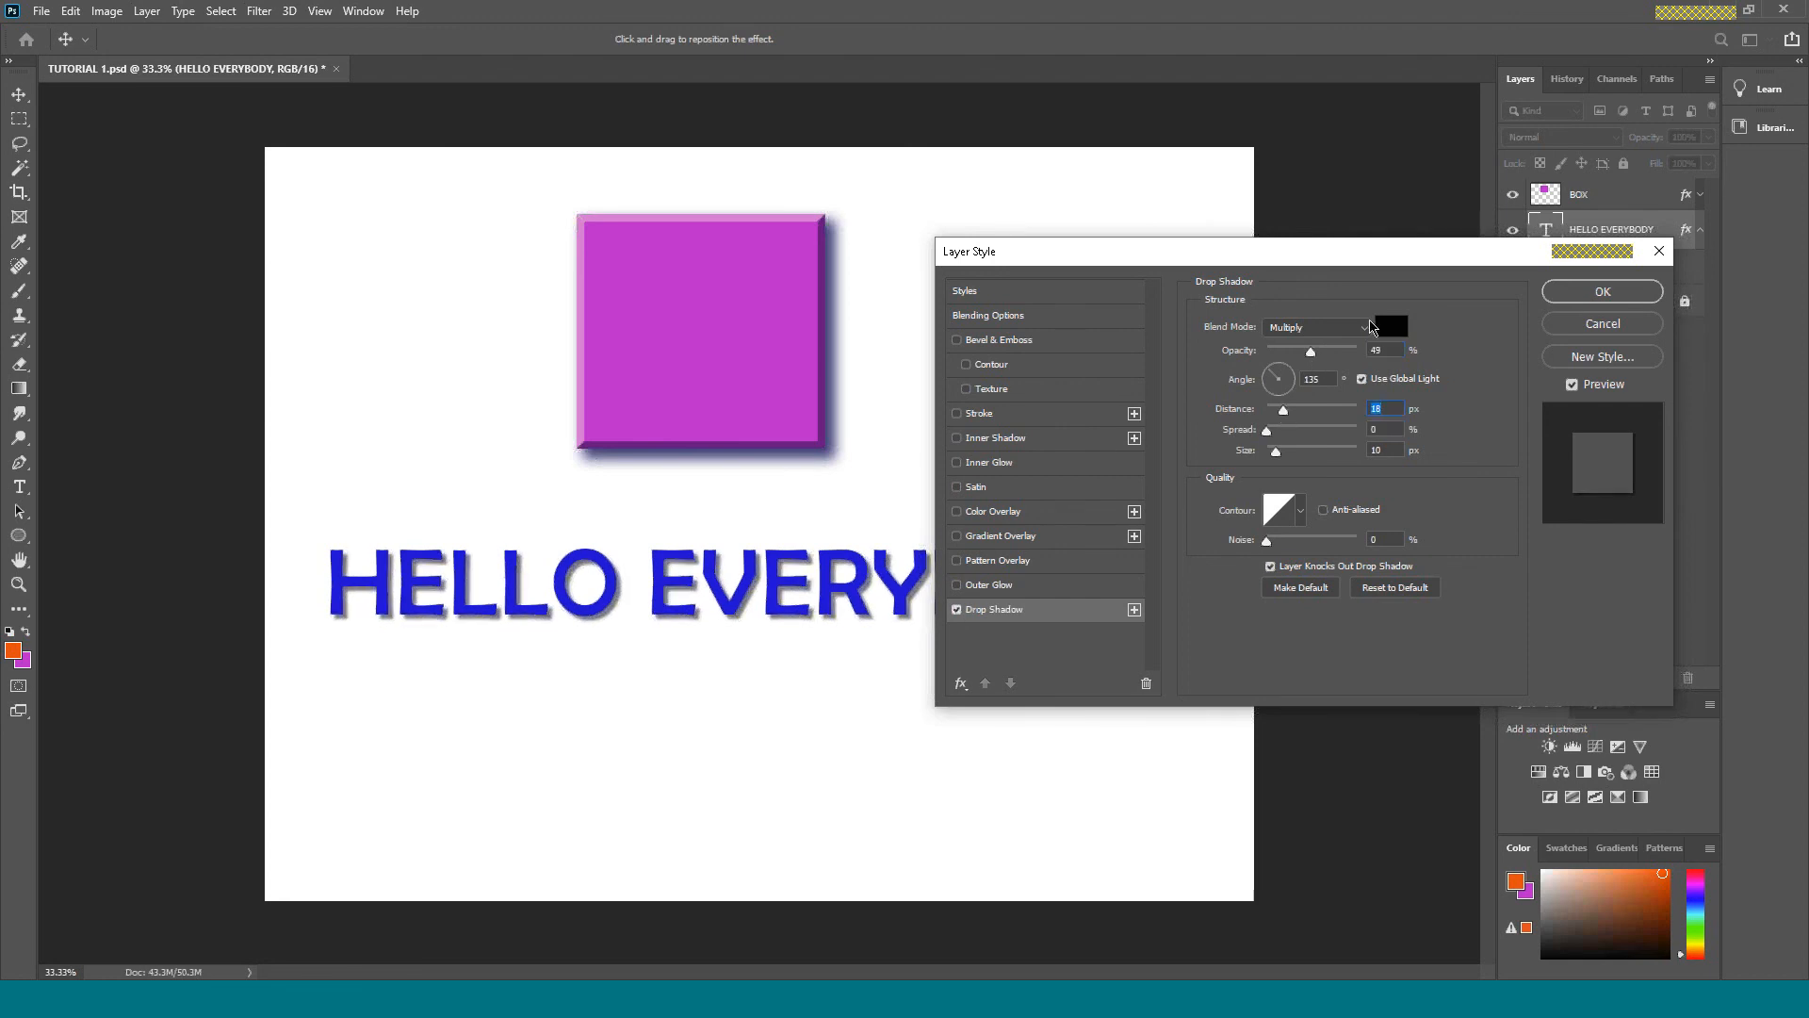
Apply the text's layer style, deselect the HELLO EVERYBODY layer and collapse its effects list.
drag(1536, 260, 1581, 131)
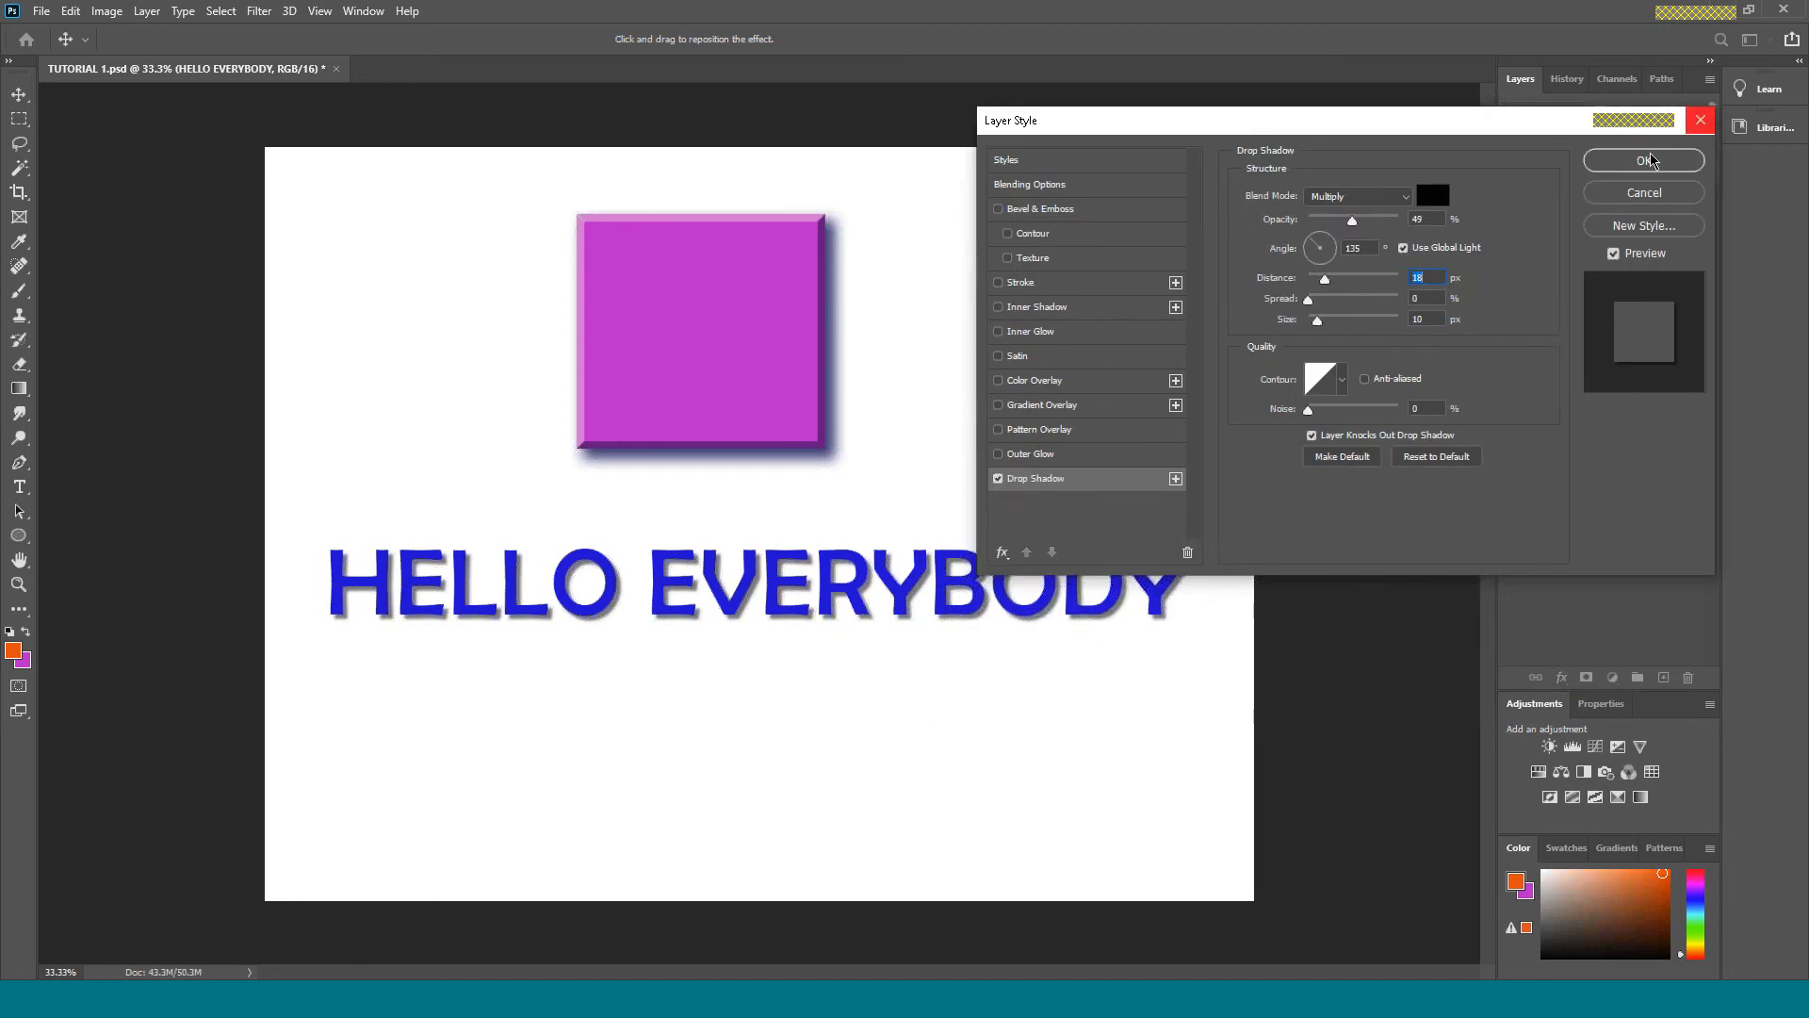
click(1647, 160)
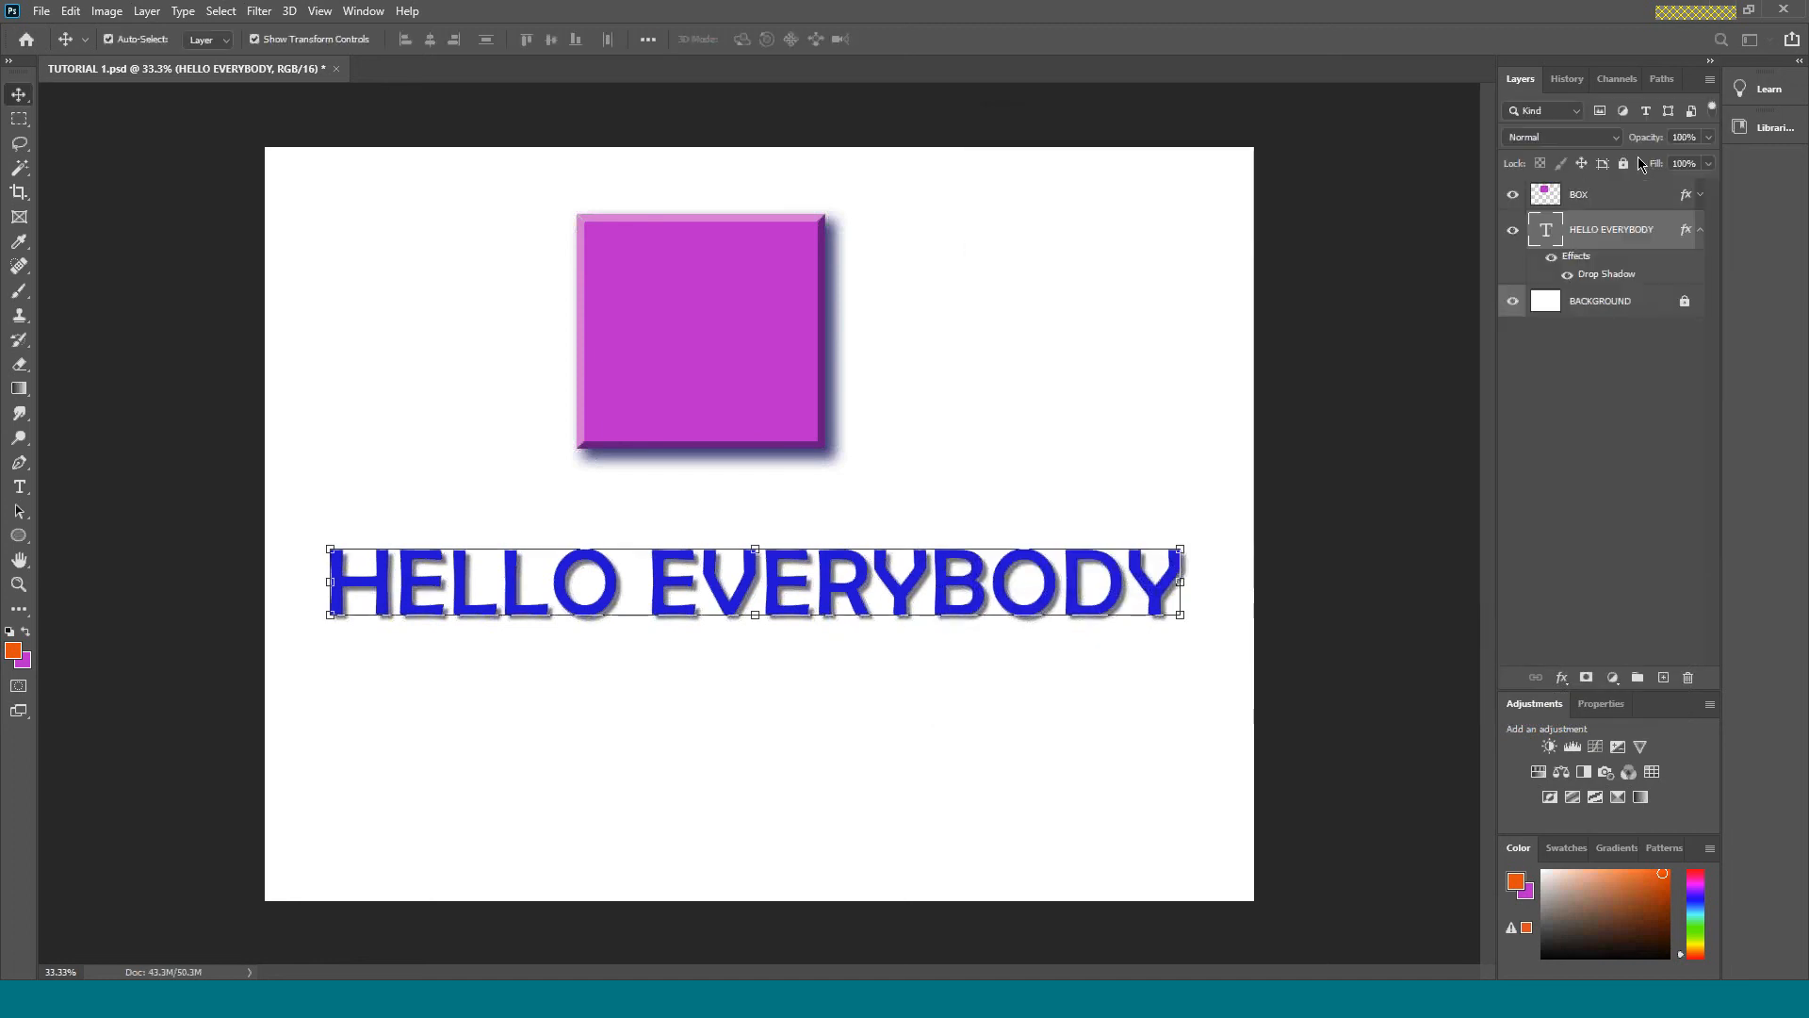
click(1343, 398)
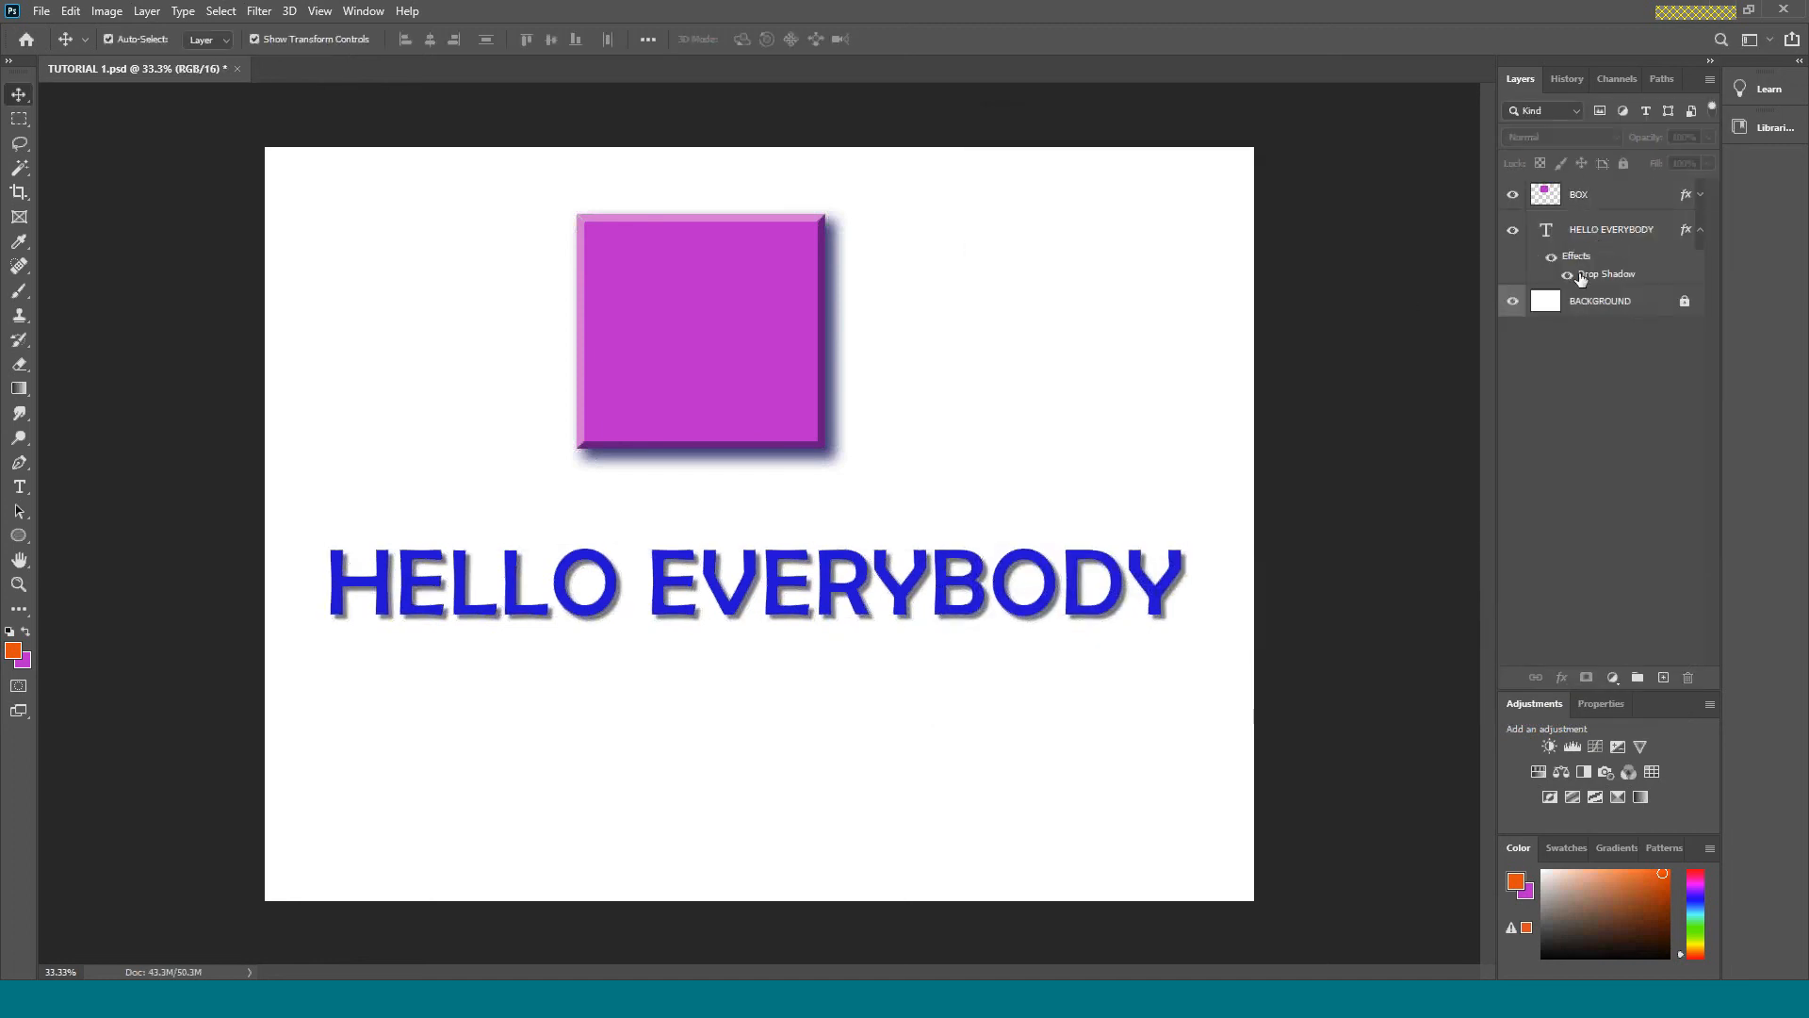
click(1699, 231)
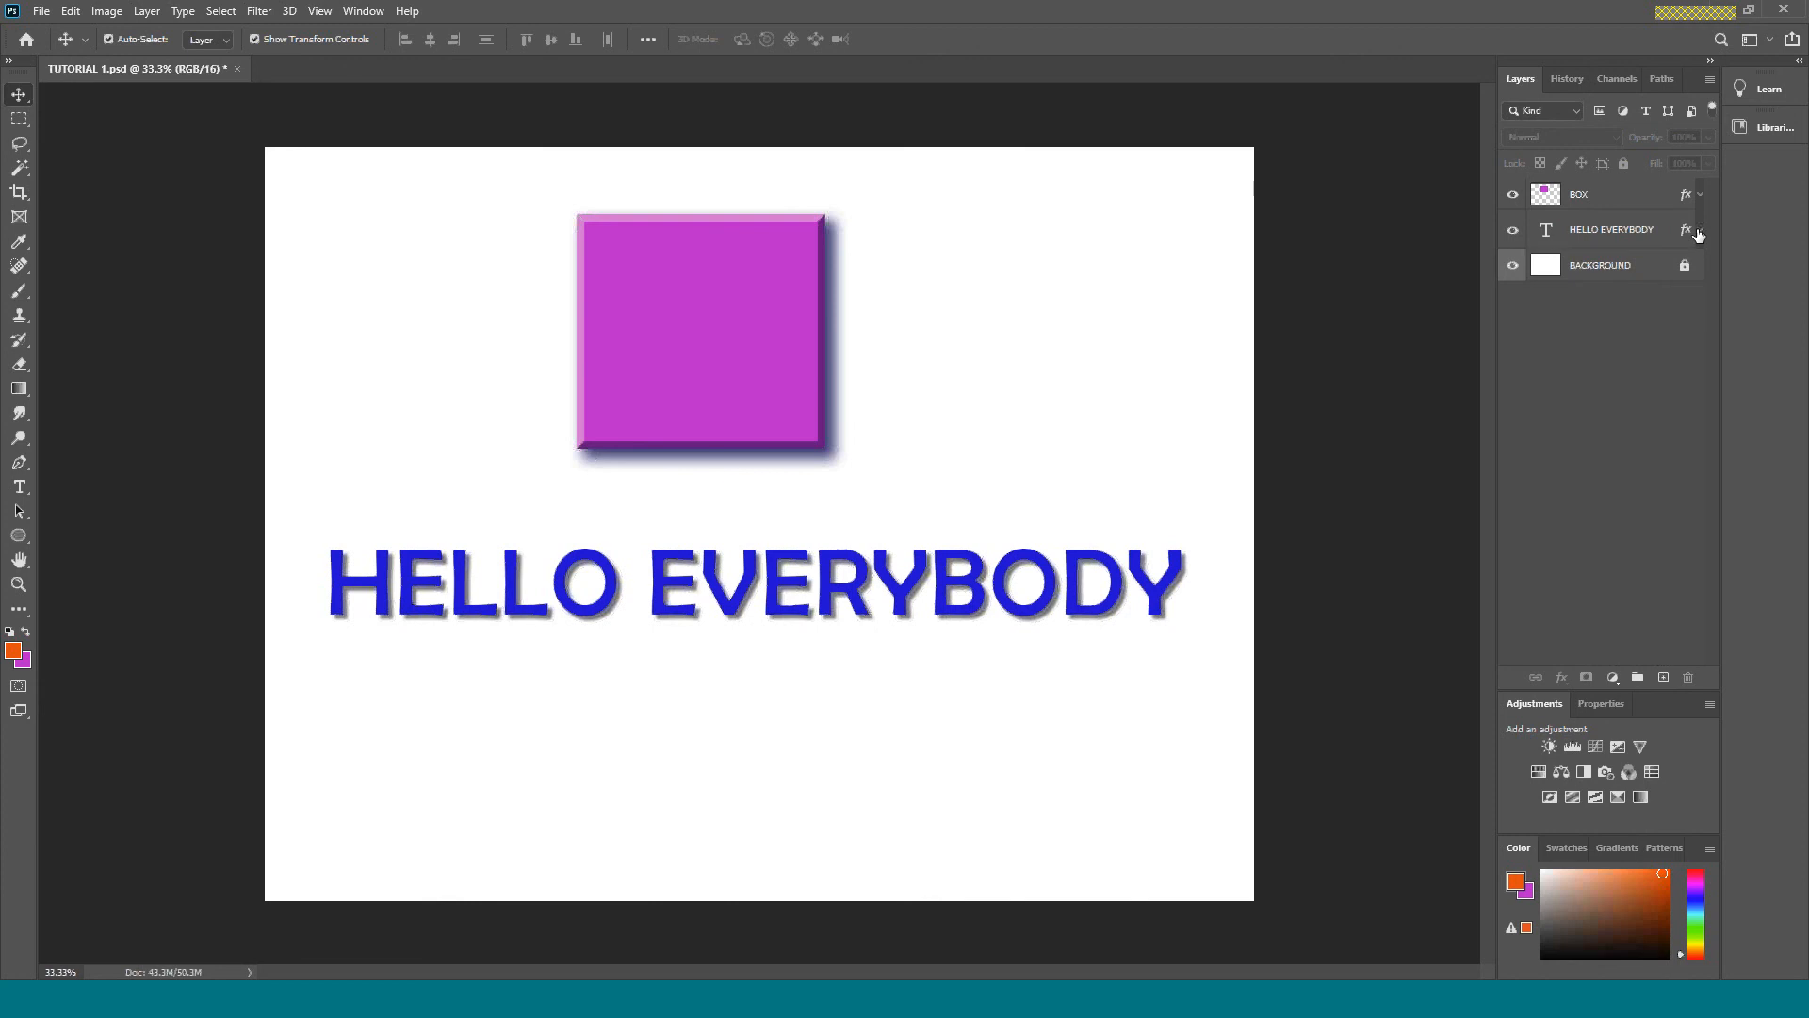